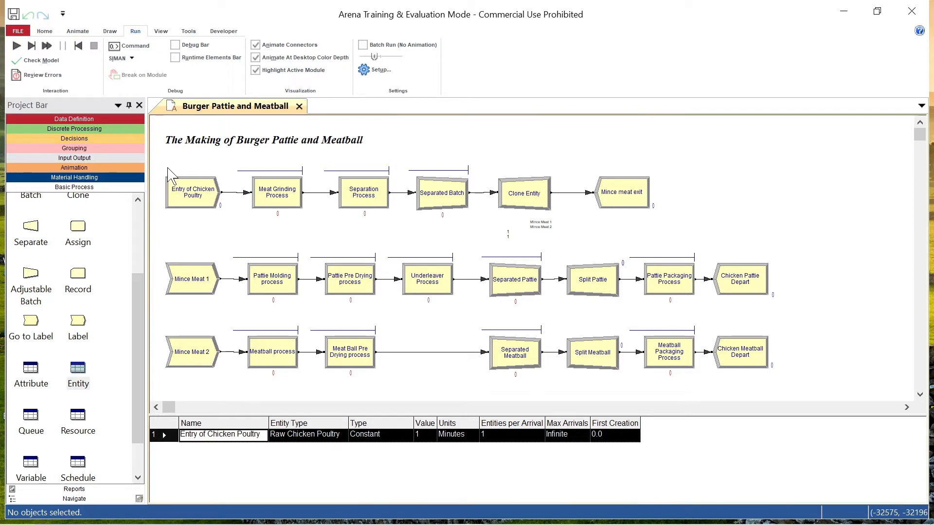
# - Create a new blank model alongside the finished Burger Pattie and Meatball model
pyautogui.click(18, 31)
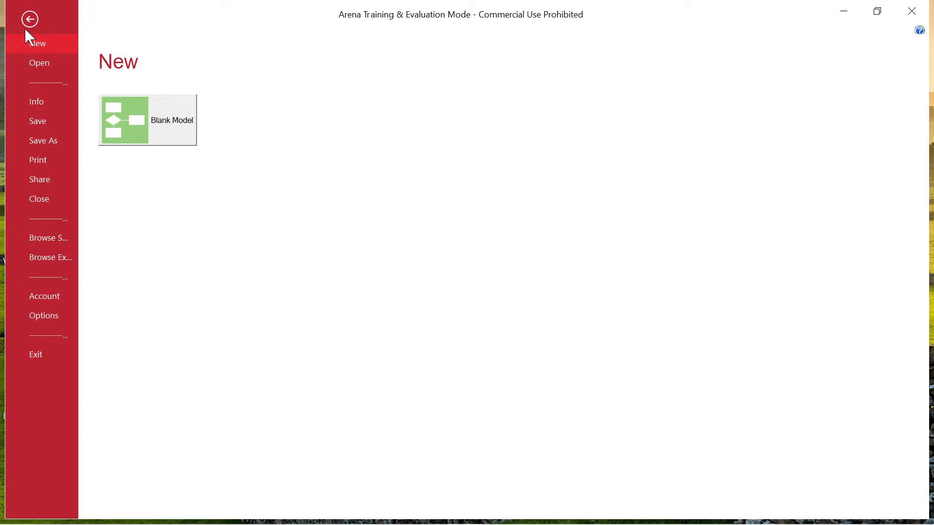
pyautogui.click(46, 62)
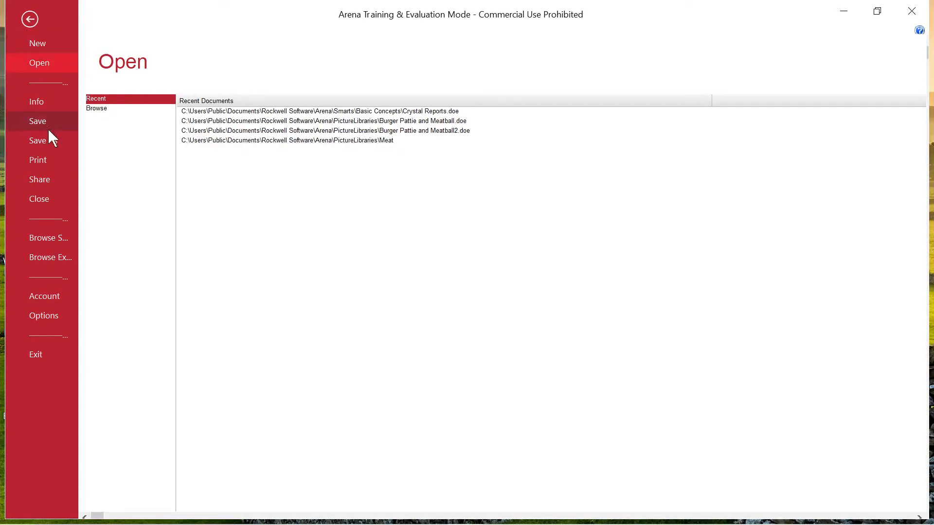
pyautogui.click(46, 42)
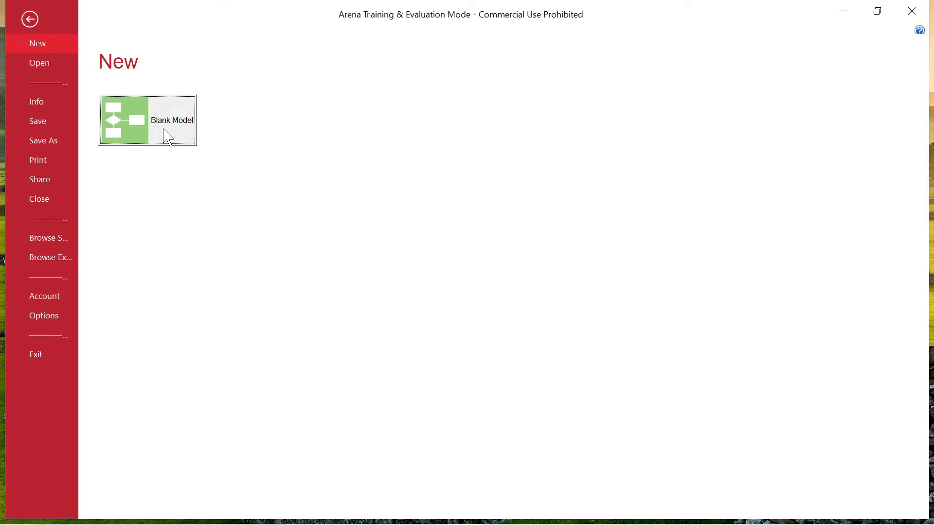
pyautogui.click(167, 140)
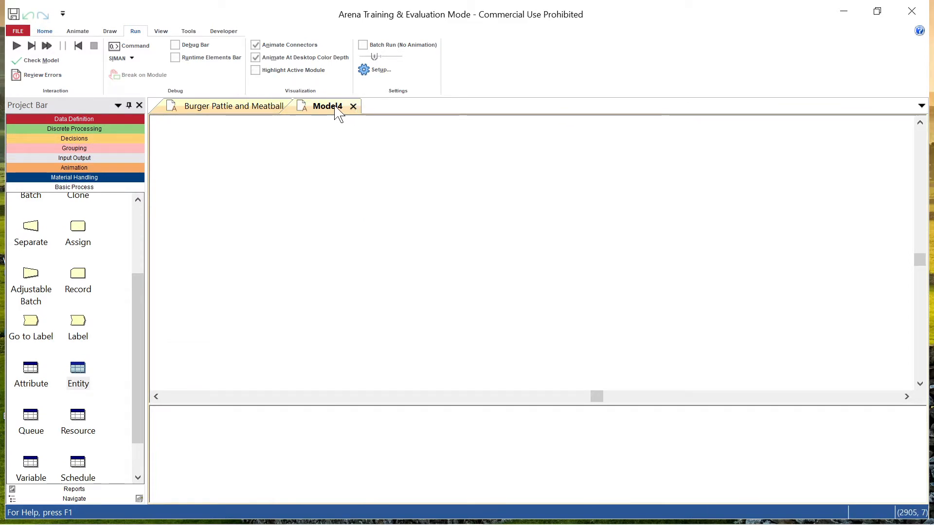
pyautogui.click(251, 110)
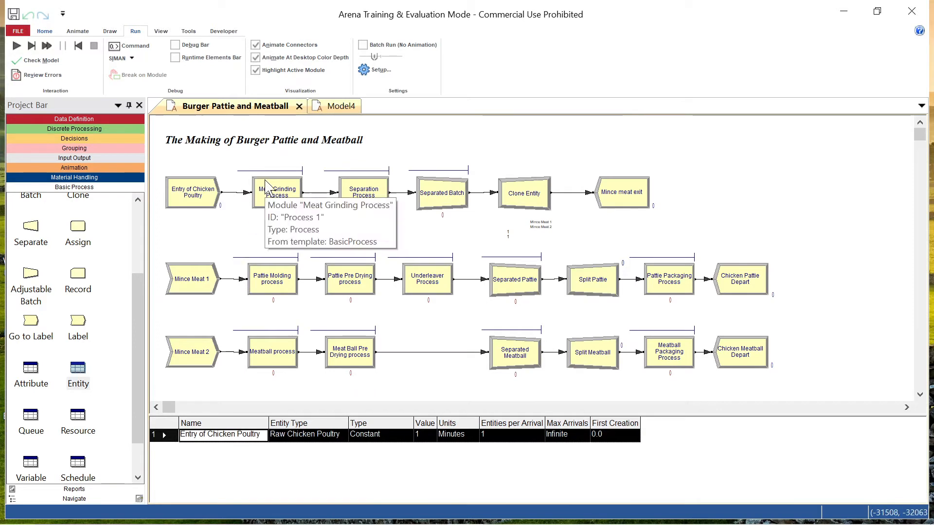
pyautogui.click(331, 108)
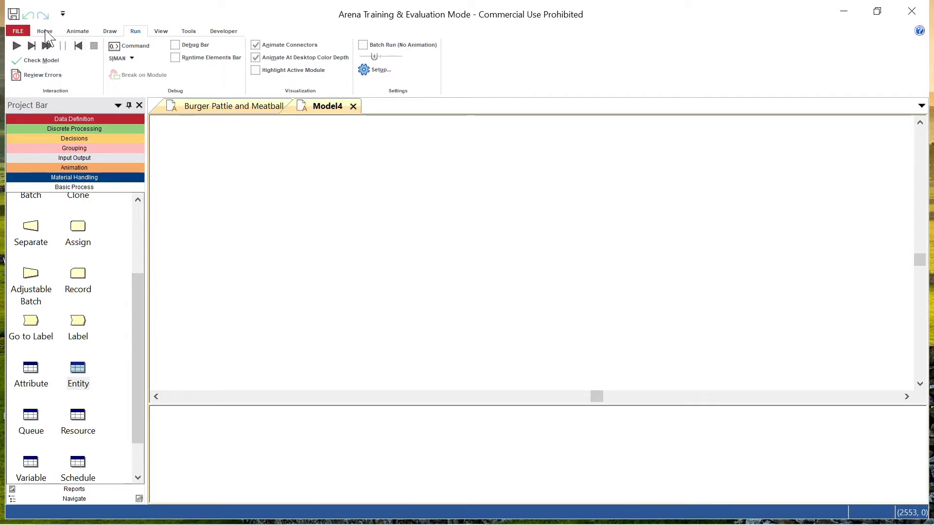
# - Start saving the blank model as a new file and enter Burger Pattie and Meatball as its file name
pyautogui.click(23, 32)
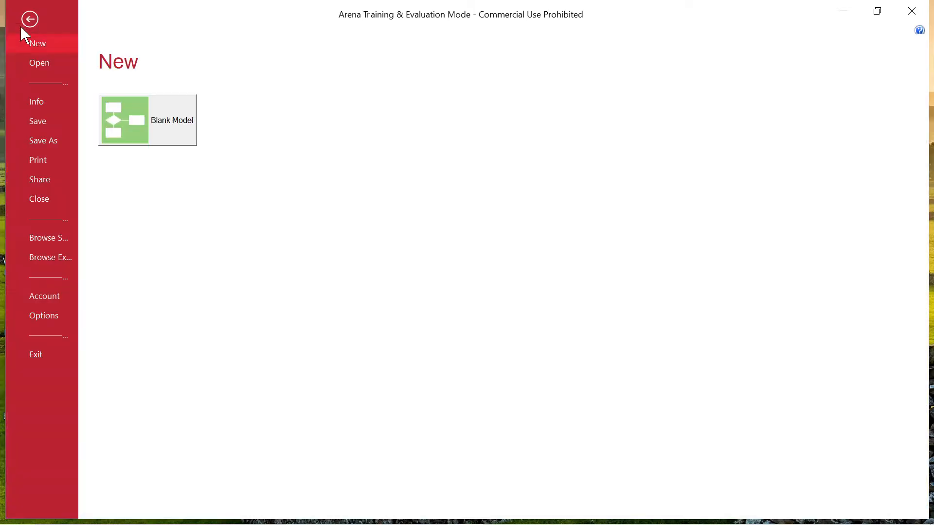
pyautogui.click(63, 142)
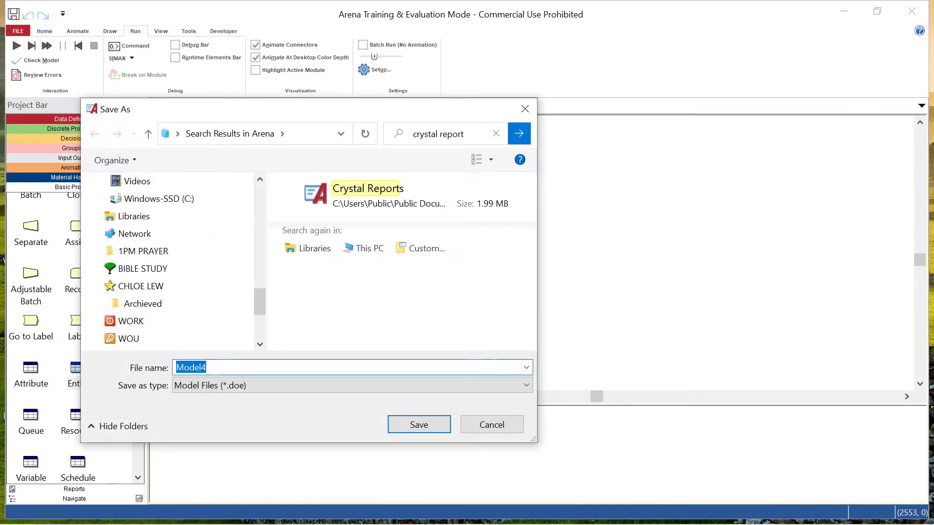
pyautogui.write('Meat')
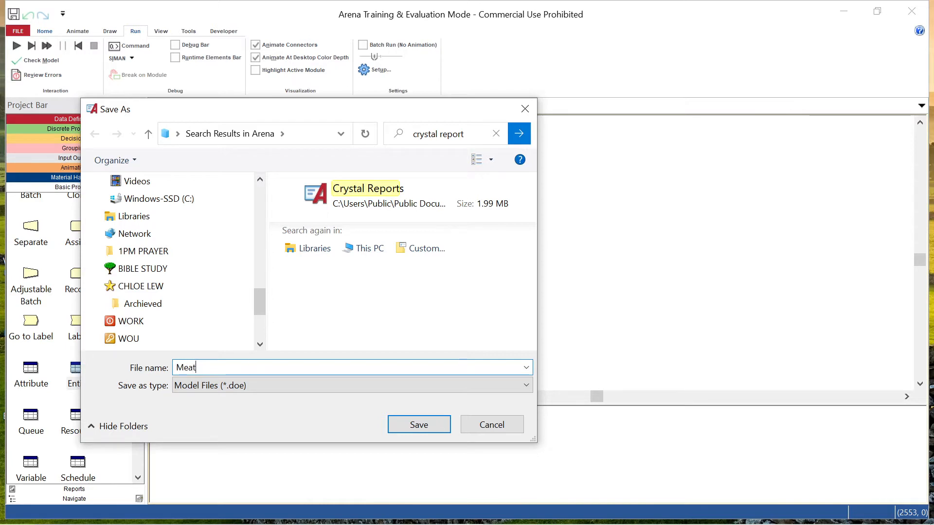
pyautogui.write('ball')
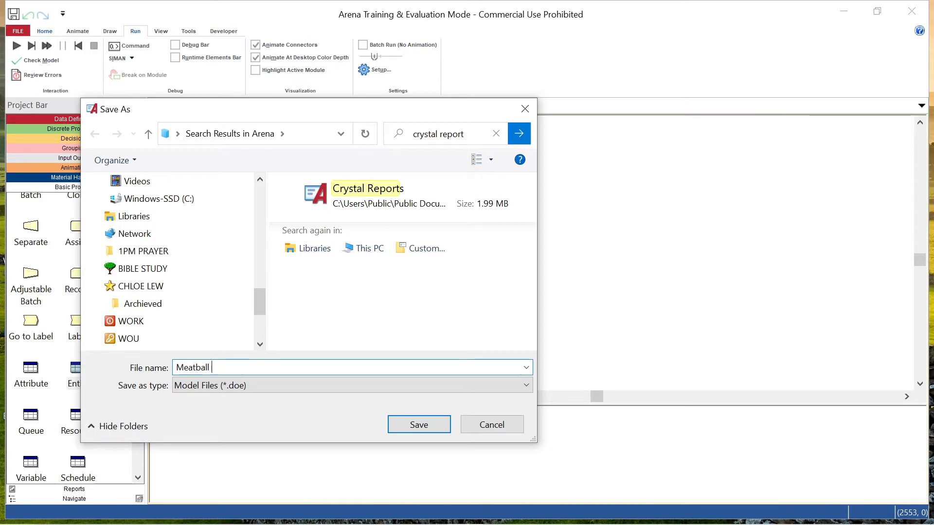
pyautogui.write(' and')
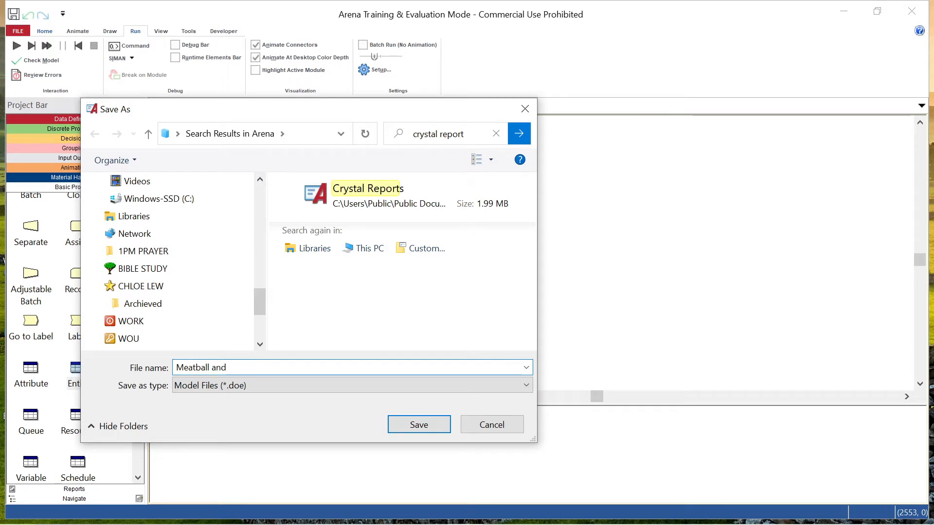
pyautogui.press('BackSpace')
pyautogui.press('BackSpace')
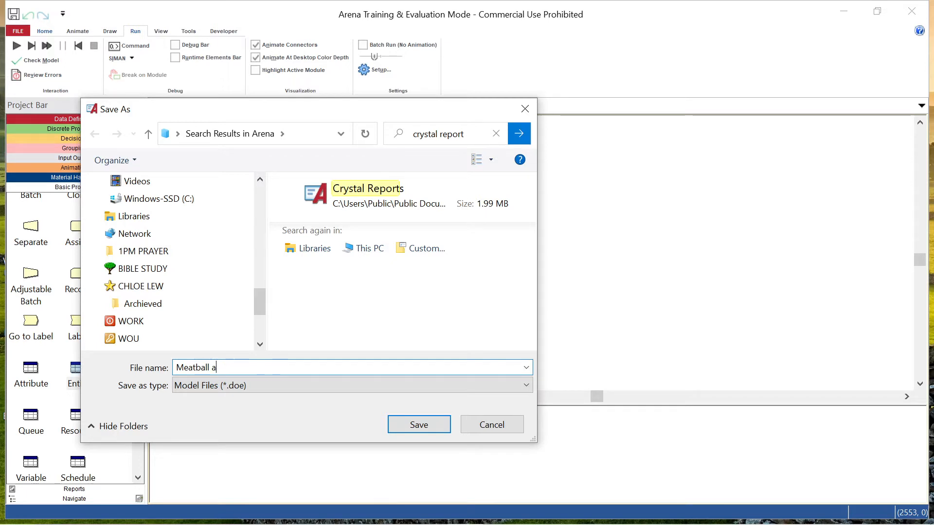
pyautogui.press('Home')
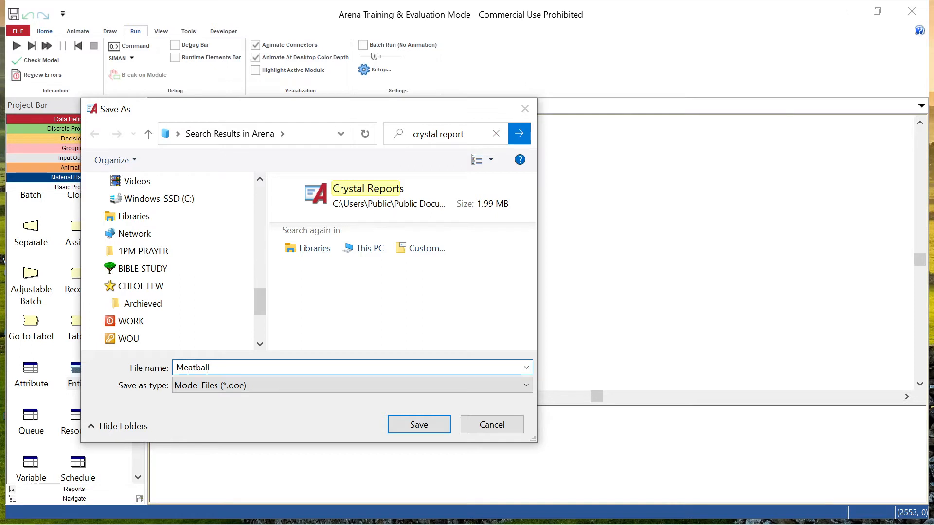
pyautogui.write('Bu')
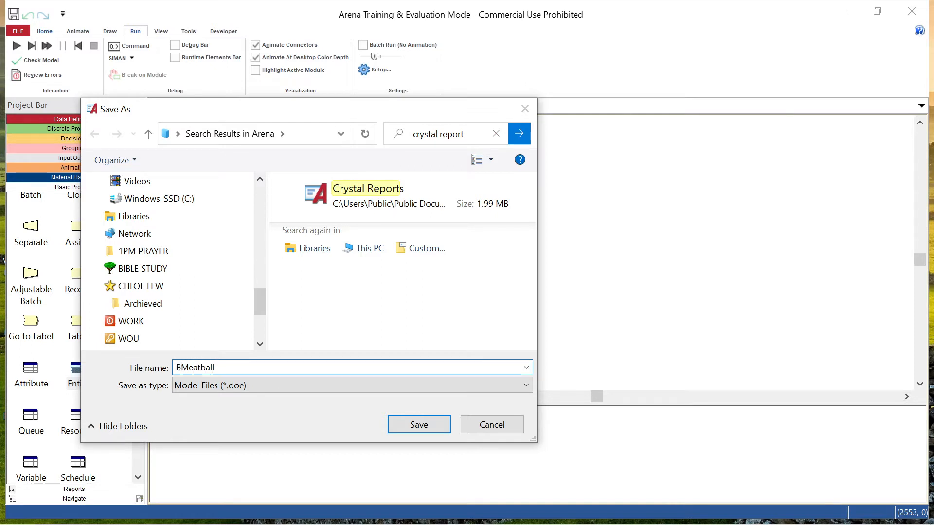
pyautogui.write('rger')
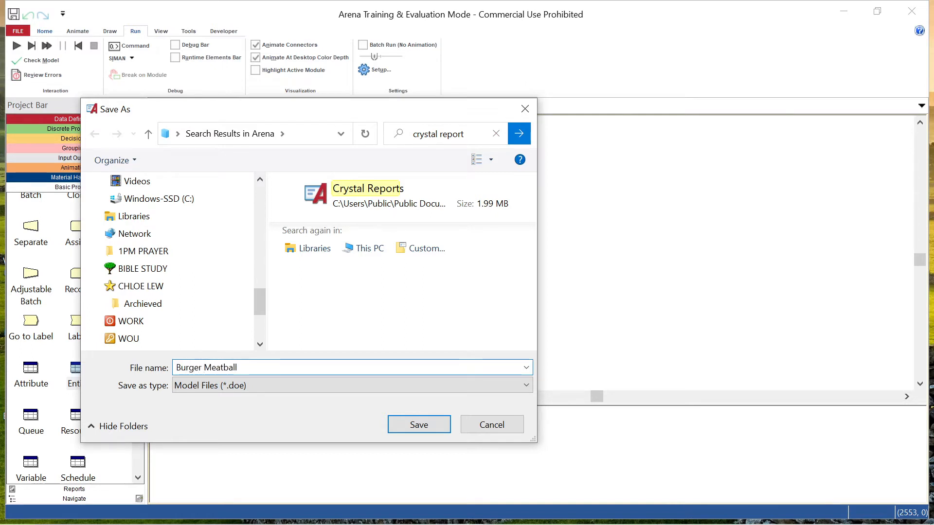
pyautogui.write(' Pattie')
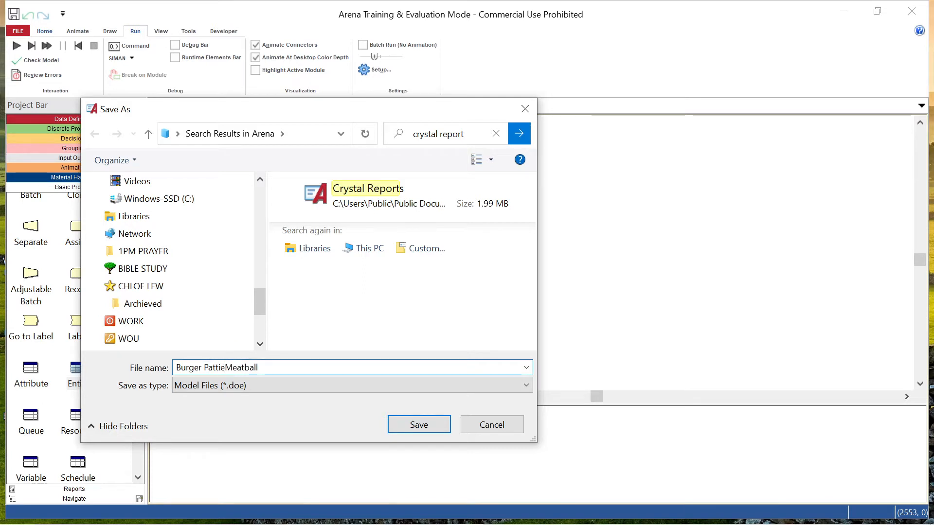
pyautogui.write(' and')
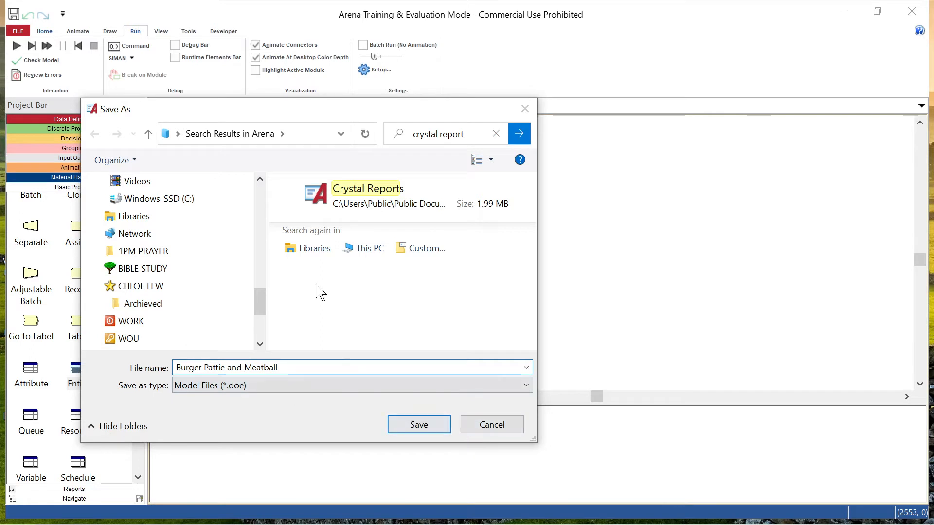
# - Save the model in the personal user folder under Users on the Windows-SSD (C:) drive
pyautogui.click(201, 200)
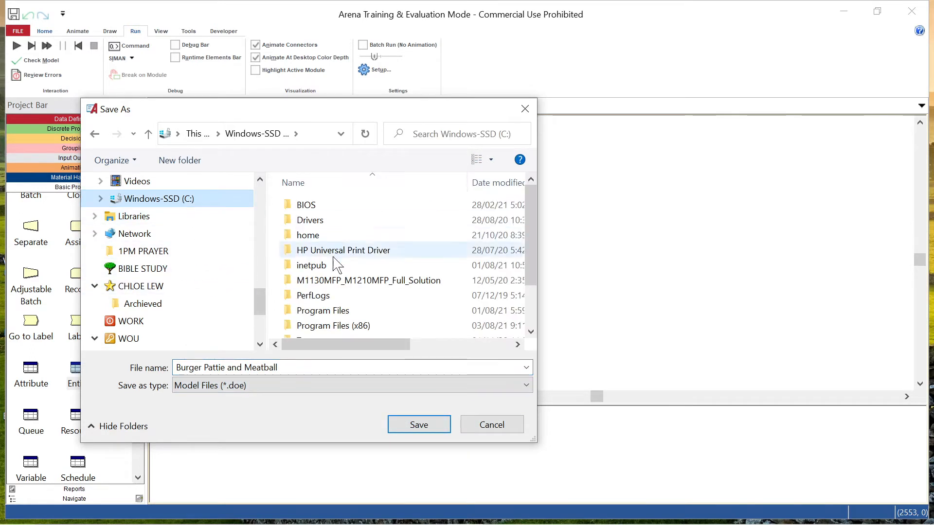
pyautogui.scroll(-1, 368, 287)
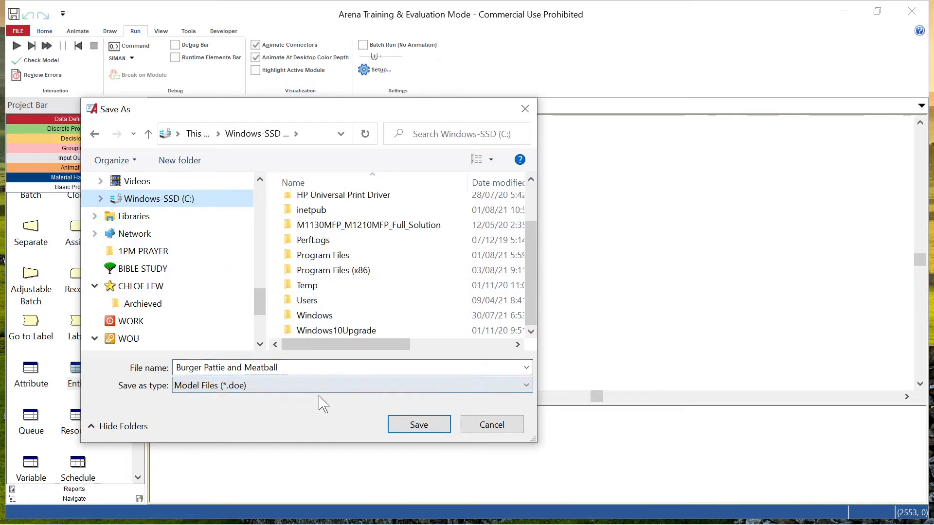
pyautogui.click(419, 426)
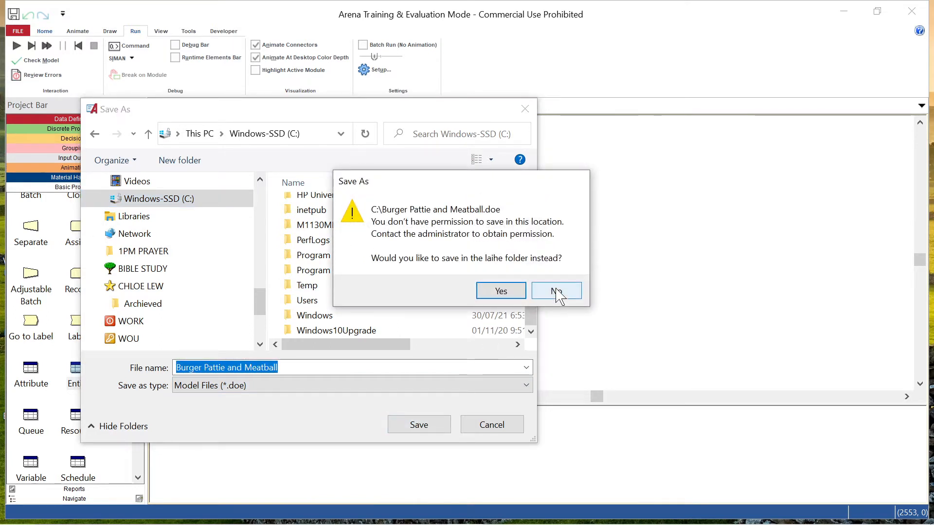
pyautogui.click(556, 292)
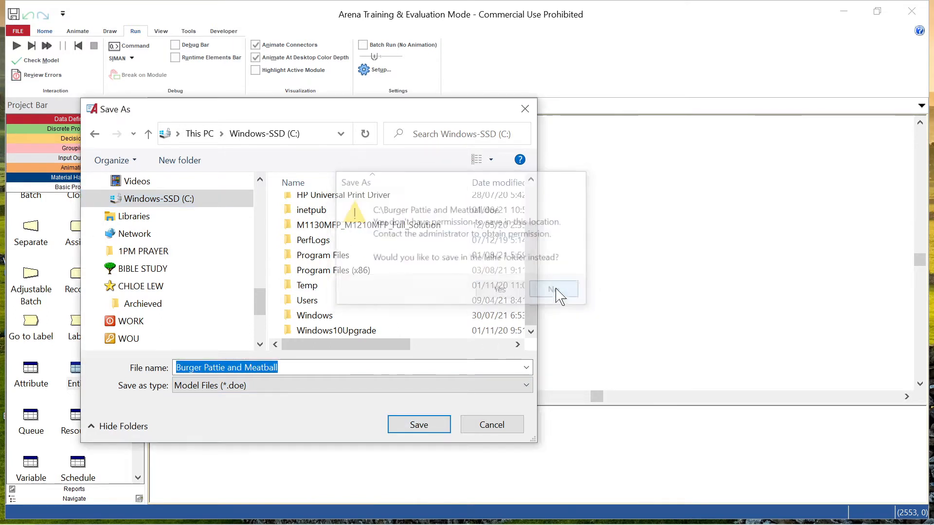
pyautogui.doubleClick(334, 305)
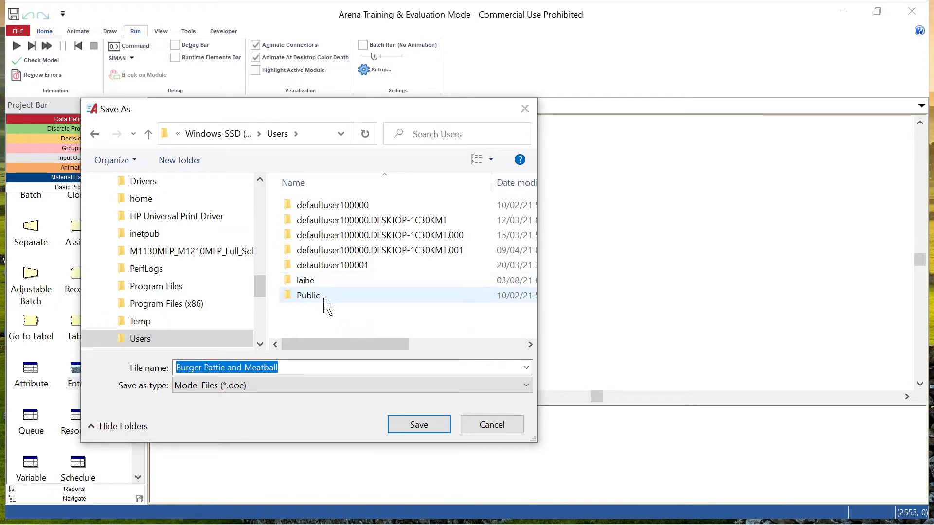
pyautogui.doubleClick(326, 284)
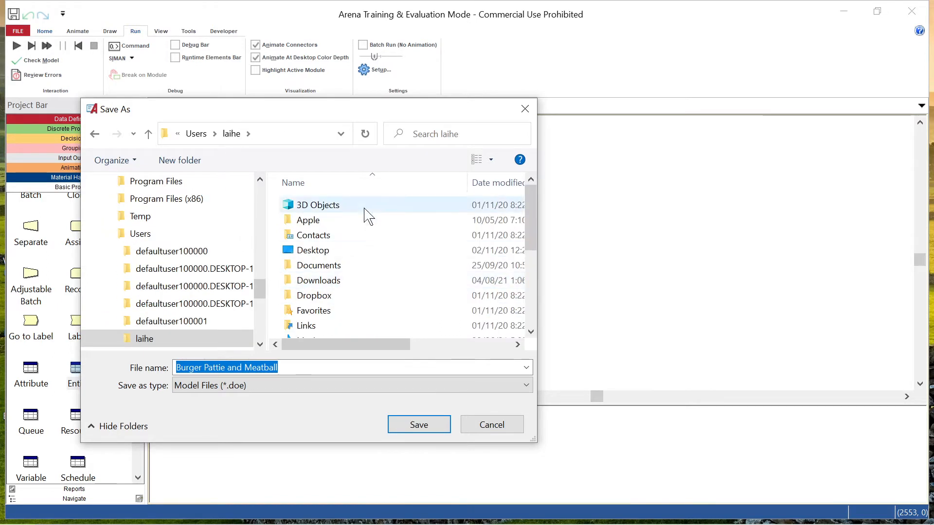
pyautogui.scroll(-3, 358, 327)
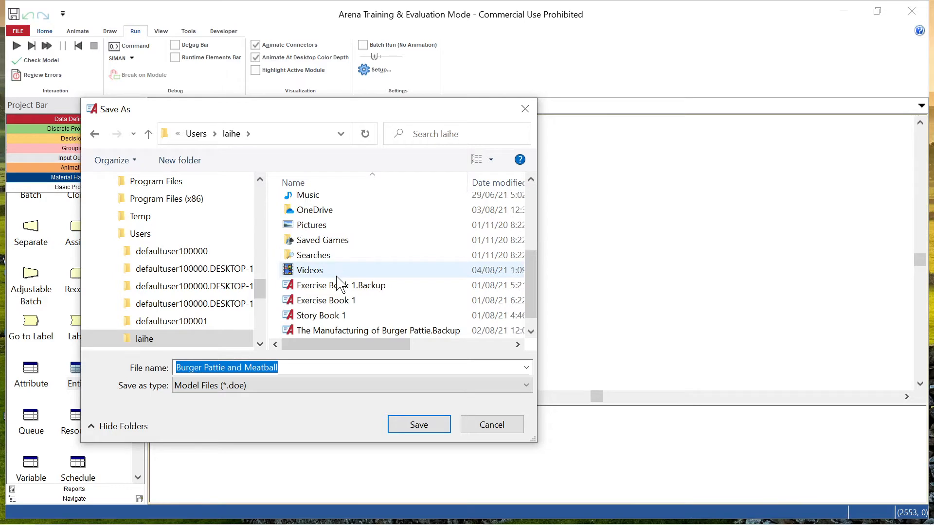
pyautogui.scroll(-1, 339, 285)
pyautogui.click(418, 426)
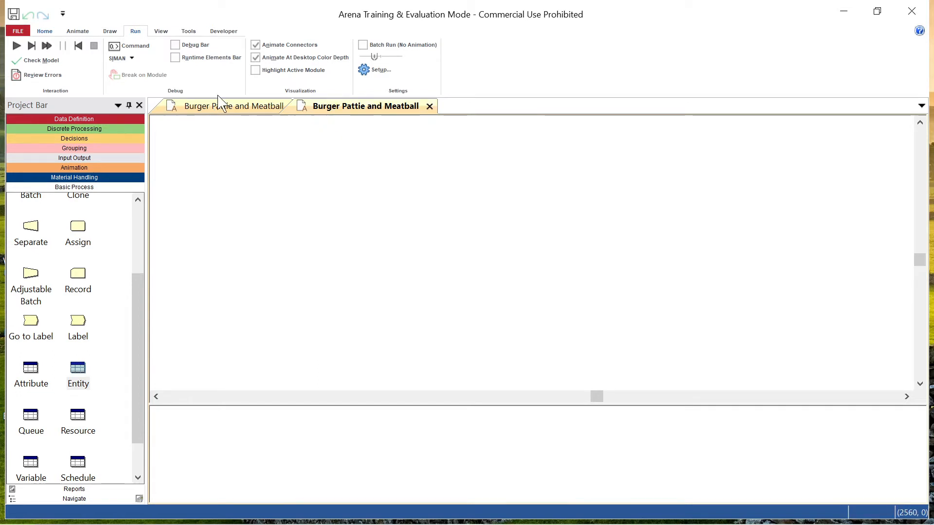
# - Compare the finished flowchart with the blank model and locate the Create module among the Basic Process modules
pyautogui.click(254, 107)
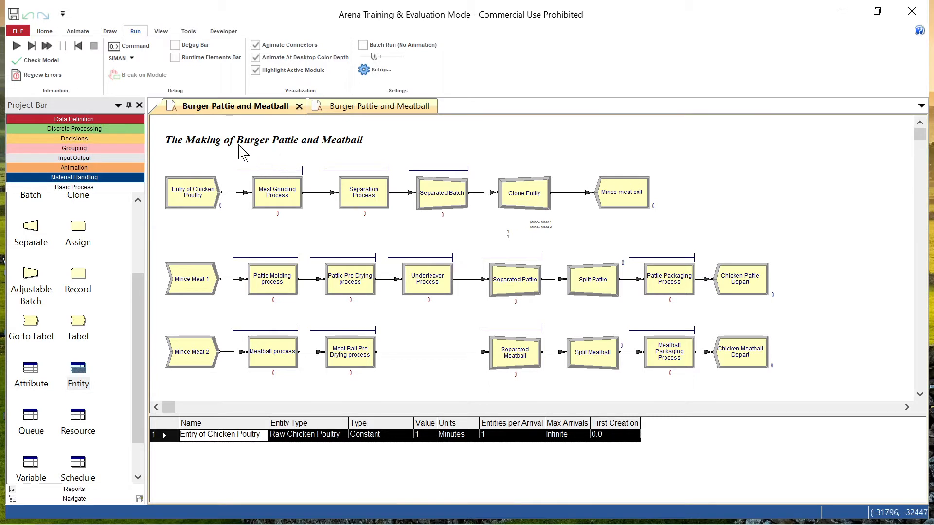
pyautogui.click(374, 111)
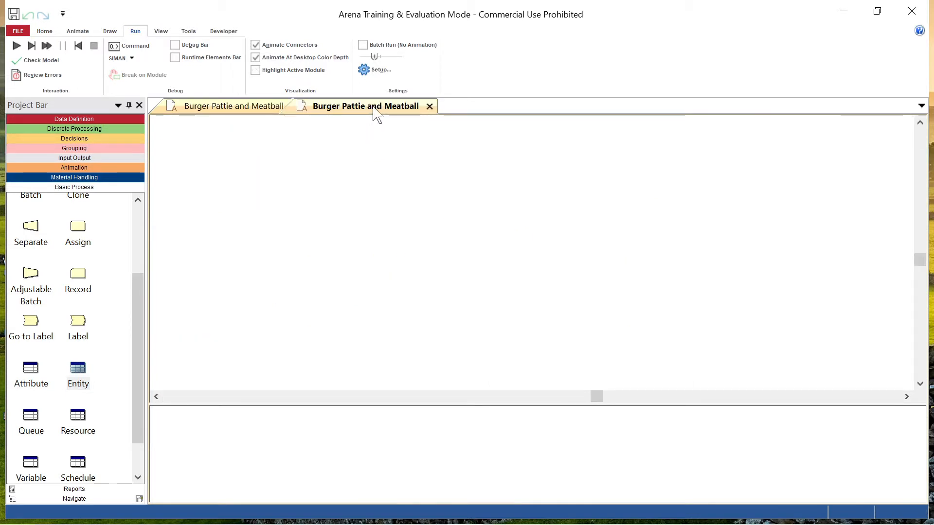
pyautogui.click(257, 111)
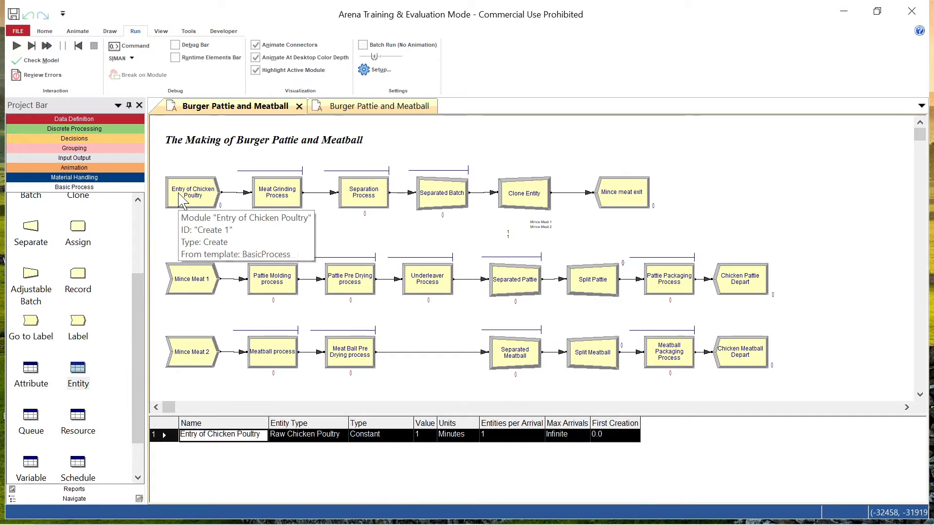
pyautogui.click(382, 106)
pyautogui.scroll(3, 122, 268)
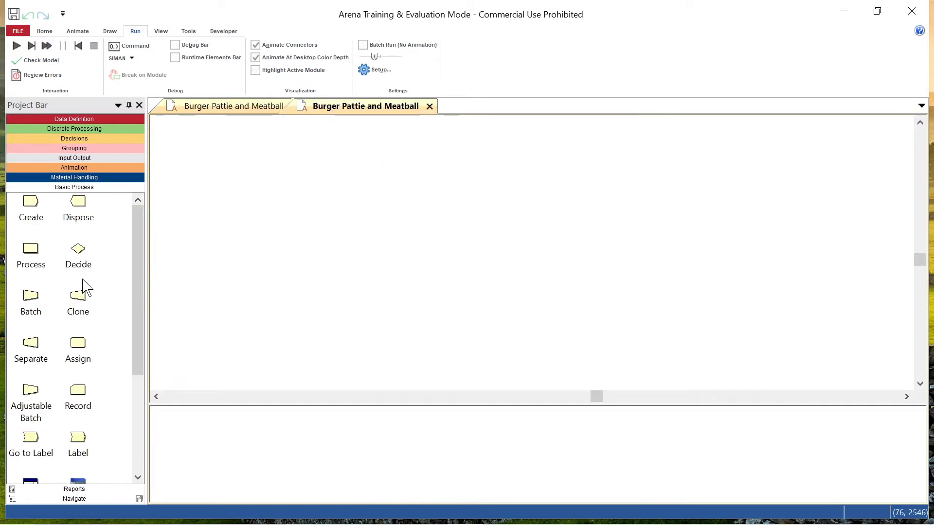
pyautogui.click(29, 214)
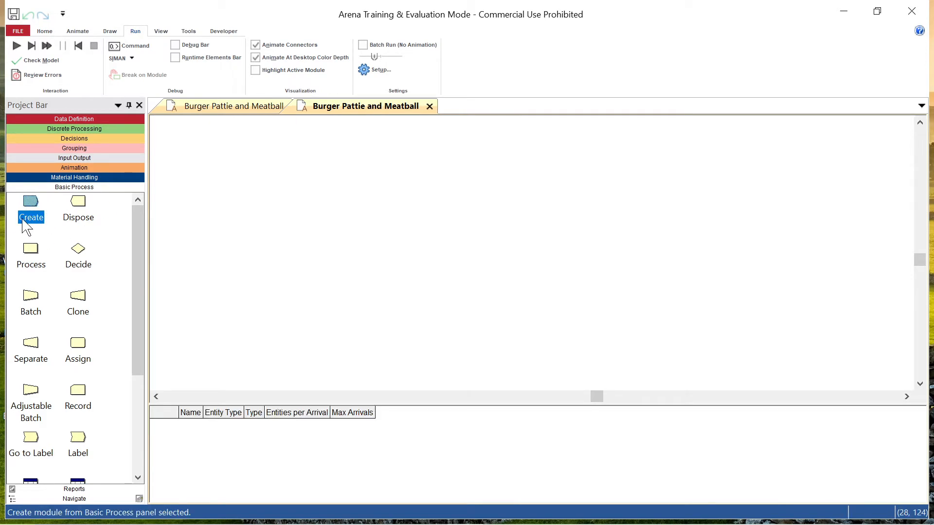
pyautogui.click(243, 108)
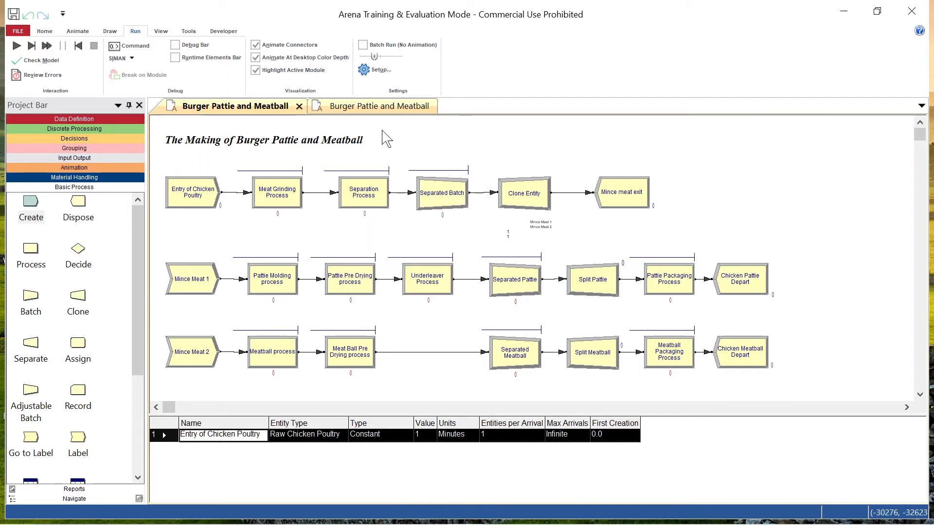
# - Add the title "The making of the burger patties and Meatballs" in 12-point Times New Roman Bold Italic near the new model's upper-left corner
pyautogui.click(401, 113)
pyautogui.click(108, 32)
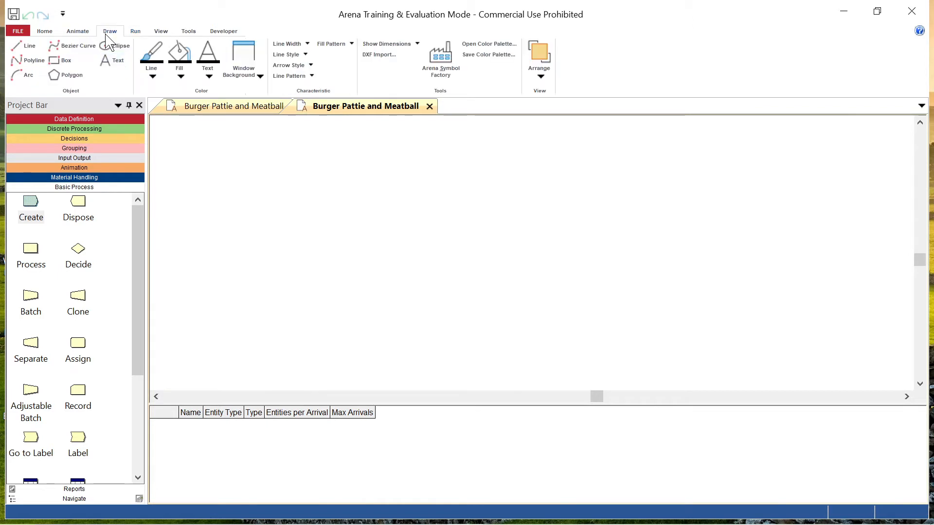
pyautogui.click(114, 63)
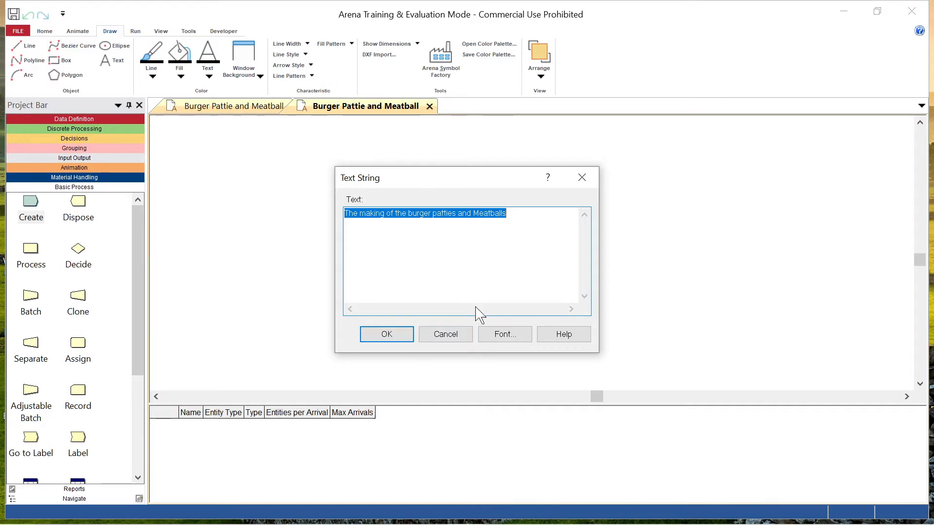
pyautogui.click(502, 334)
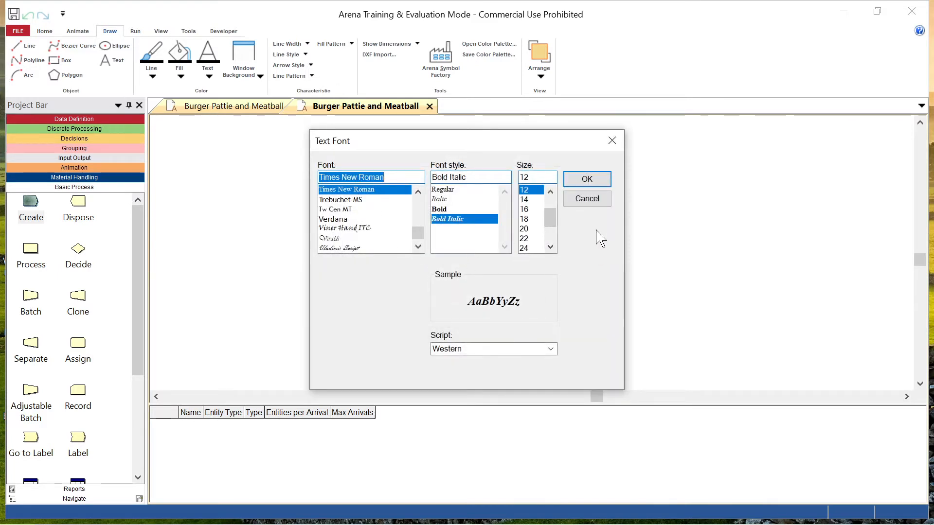
pyautogui.scroll(-3, 362, 235)
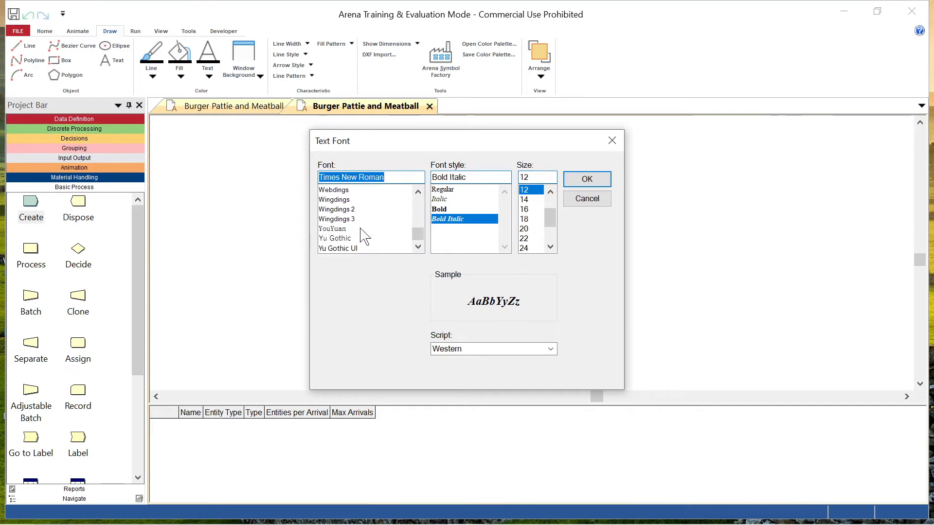
pyautogui.scroll(10, 366, 236)
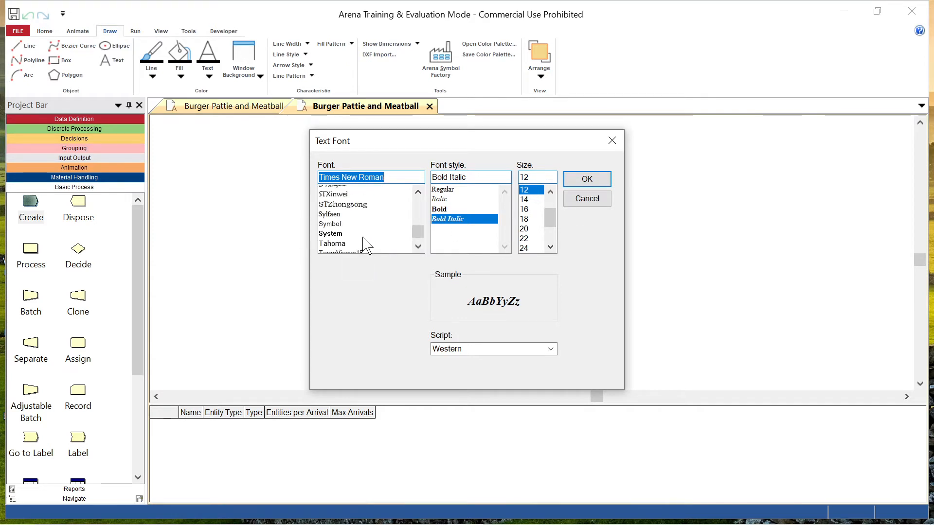
pyautogui.click(587, 181)
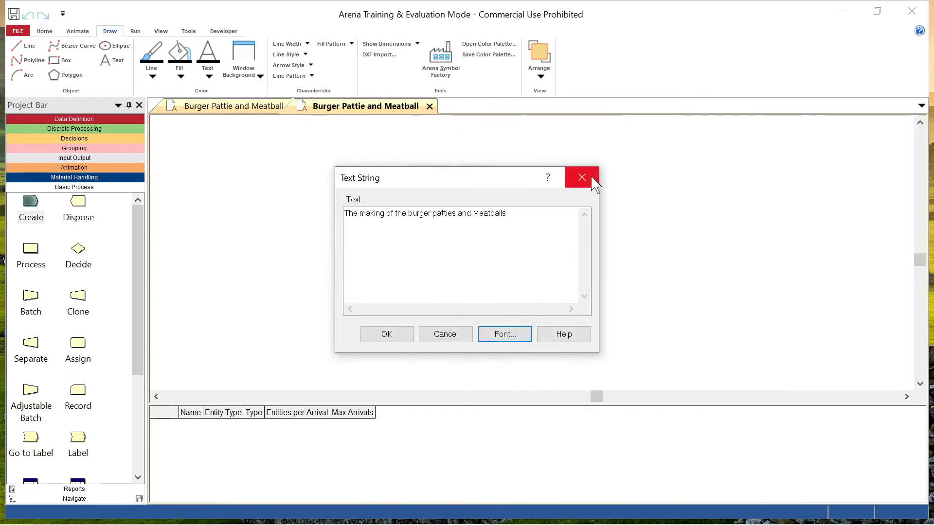
pyautogui.click(395, 339)
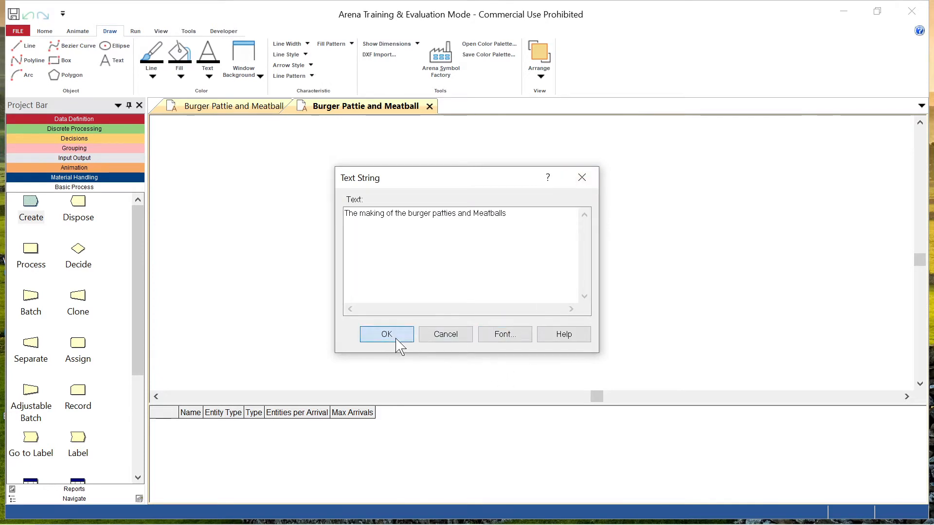
pyautogui.click(168, 131)
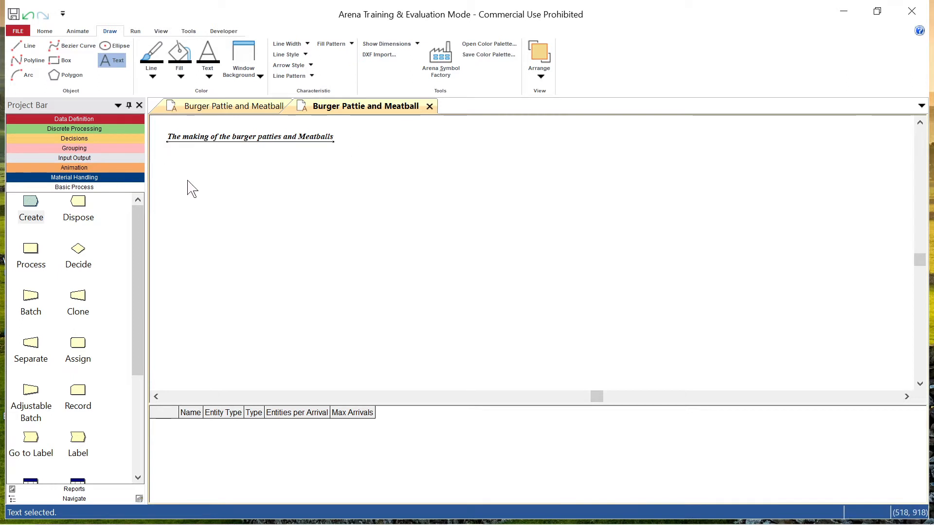
# - Zoom the new model to 100% and bring its whole title into view with room beneath it
pyautogui.click(45, 31)
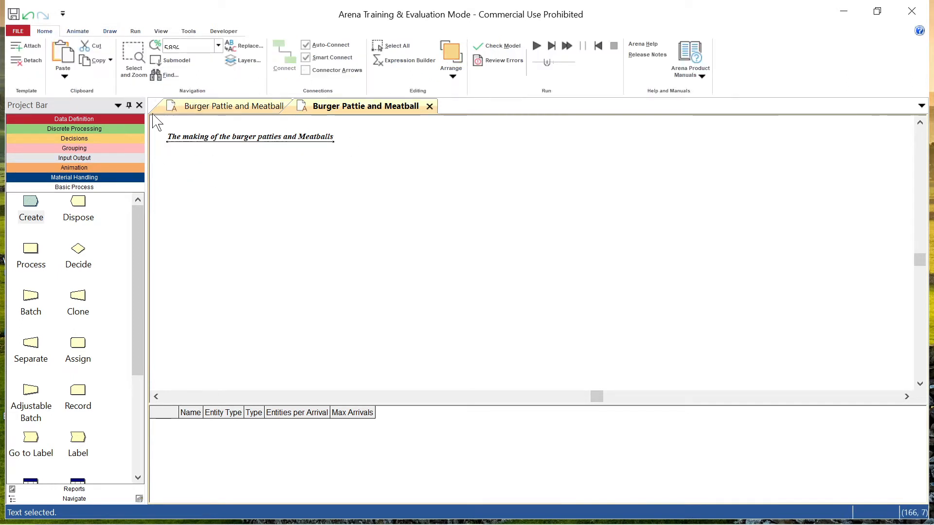
pyautogui.moveTo(161, 125); pyautogui.dragTo(342, 161)
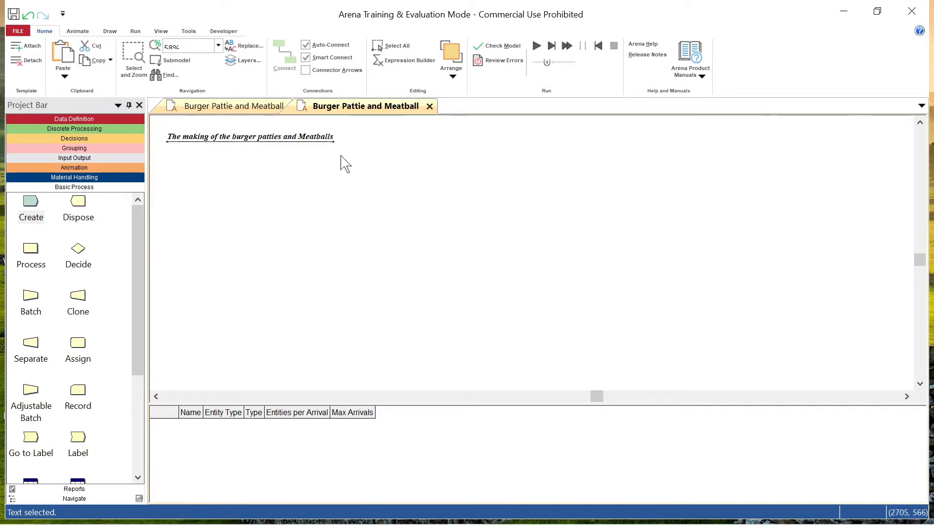
pyautogui.click(217, 46)
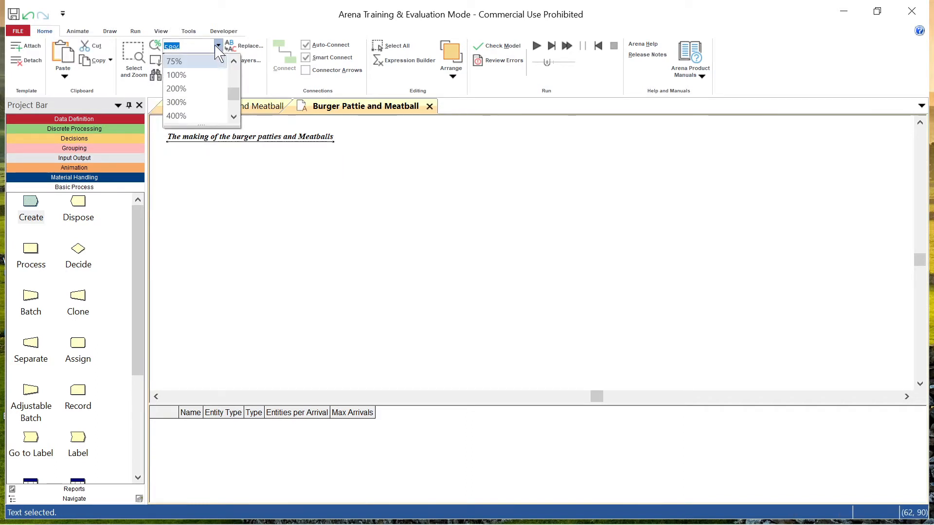
pyautogui.click(197, 62)
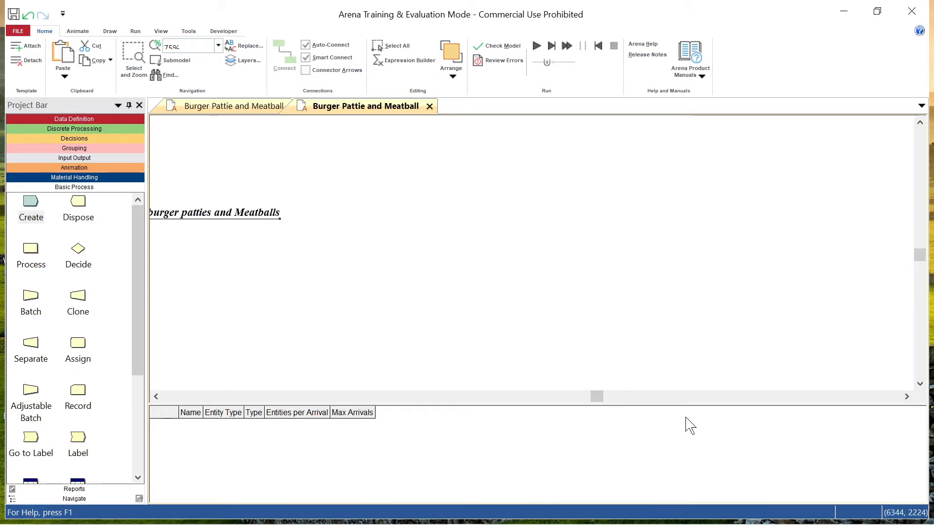
pyautogui.moveTo(604, 405); pyautogui.dragTo(582, 407)
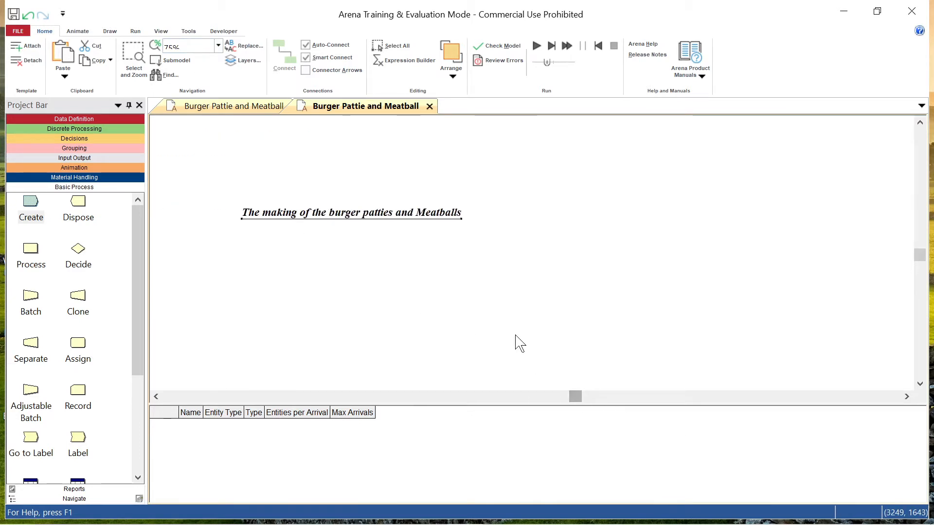
pyautogui.scroll(-1, 520, 343)
pyautogui.moveTo(232, 142); pyautogui.dragTo(477, 176)
pyautogui.click(218, 45)
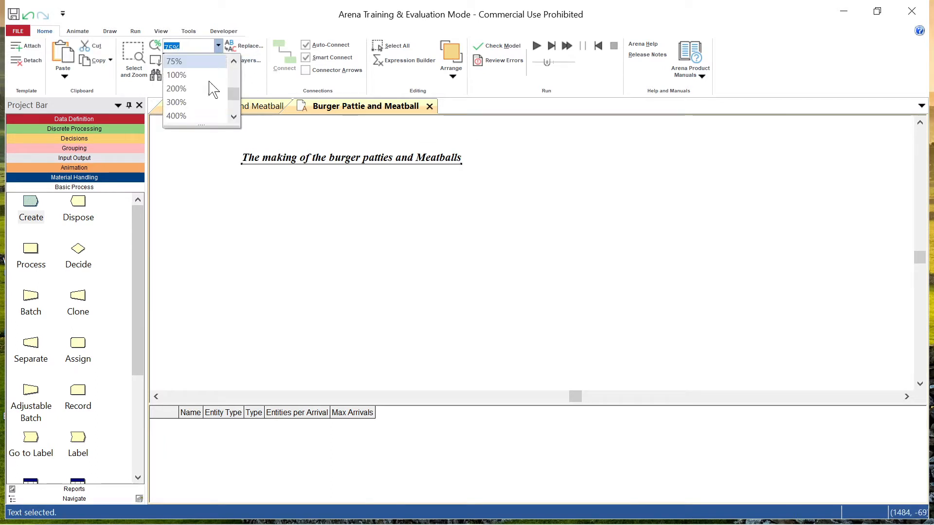
pyautogui.click(214, 80)
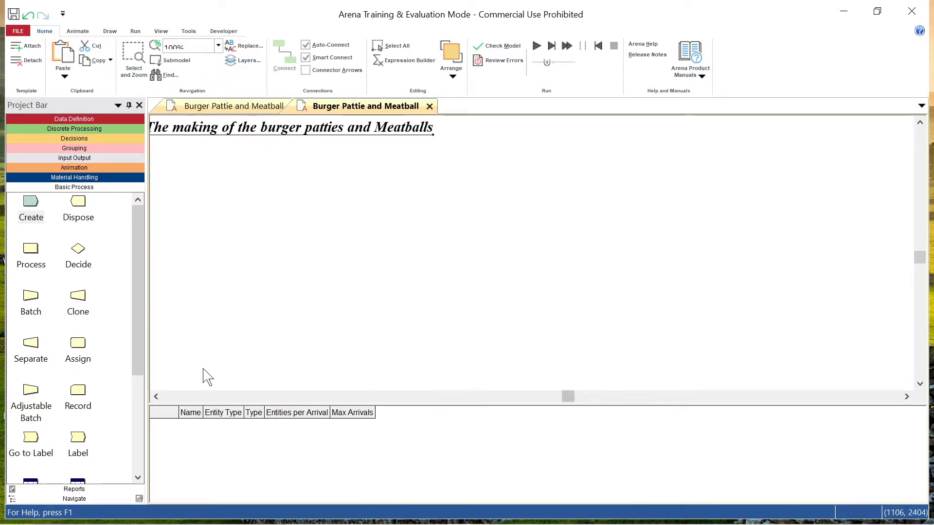
pyautogui.click(156, 396)
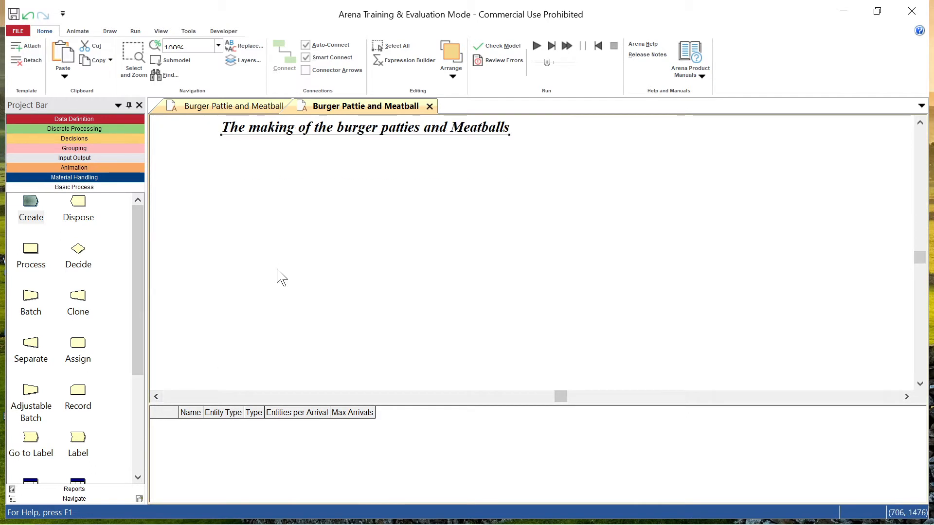
pyautogui.scroll(1, 279, 274)
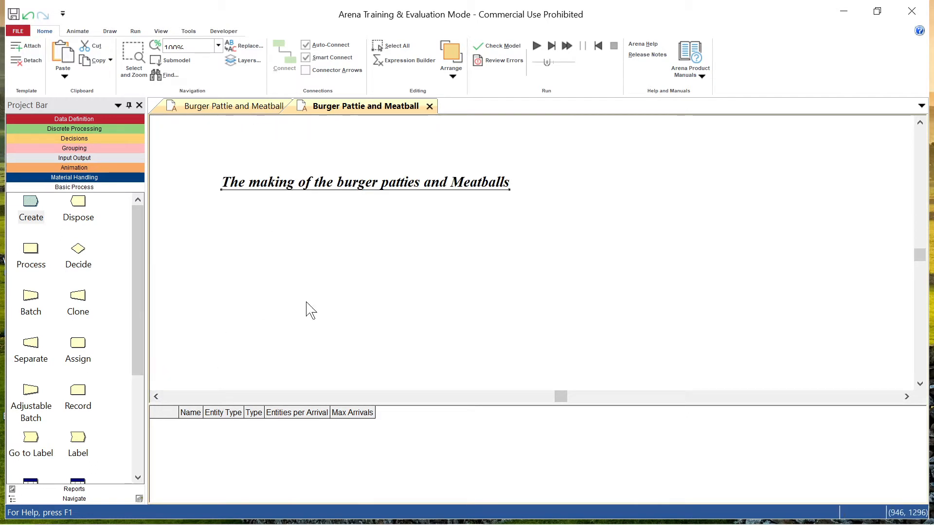
# - Check the settings of the finished model's Entry of Chicken Poultry module and place a Create module below the new model's title
pyautogui.click(229, 106)
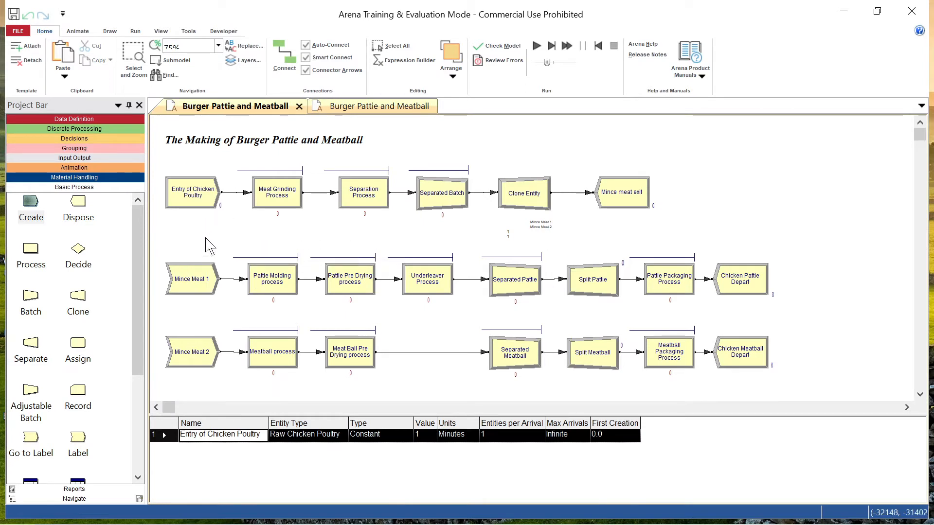
pyautogui.doubleClick(197, 197)
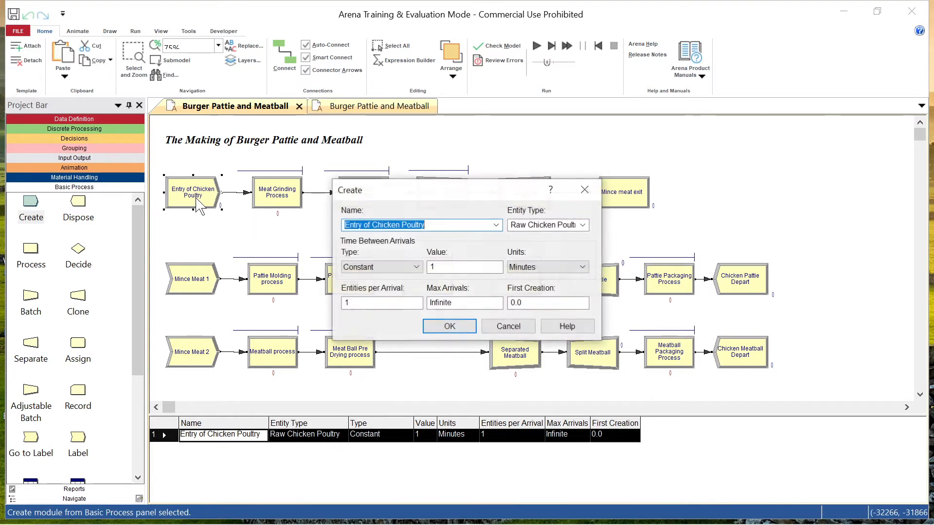
pyautogui.moveTo(359, 191); pyautogui.dragTo(271, 104)
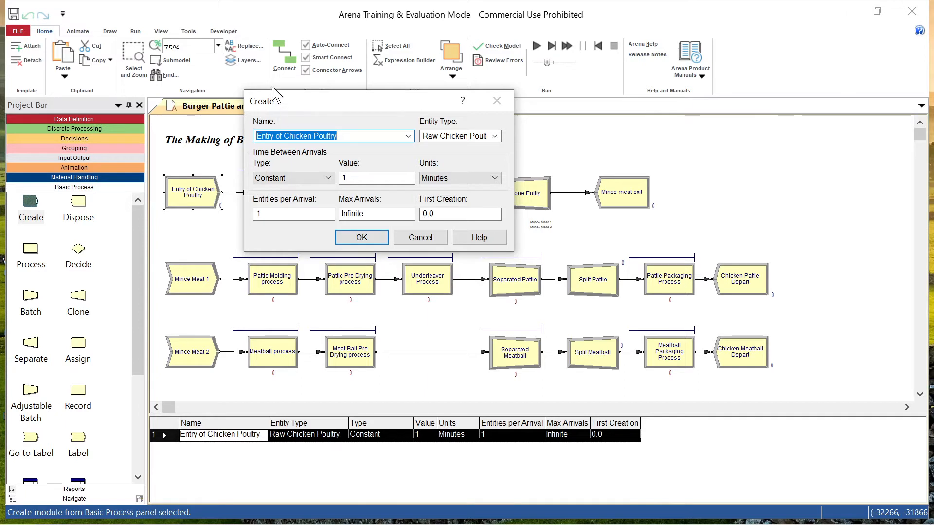
pyautogui.click(496, 100)
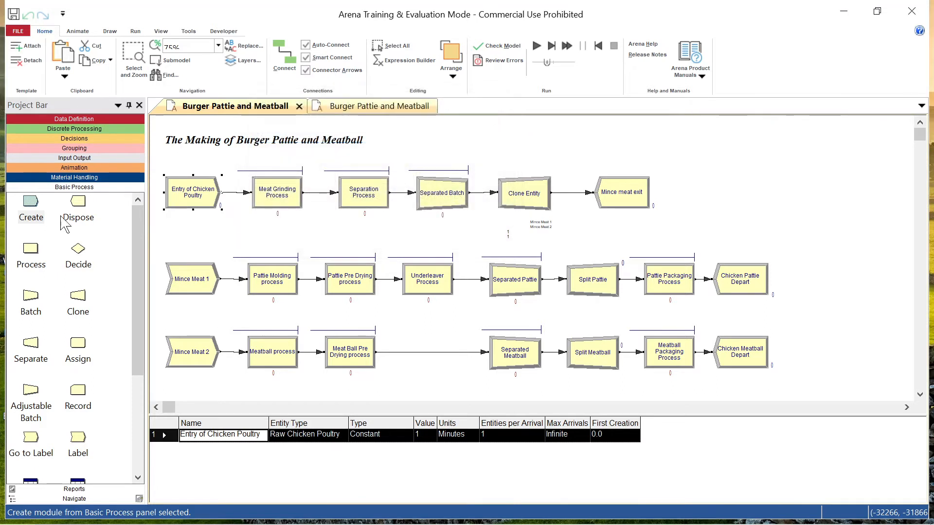
pyautogui.click(338, 106)
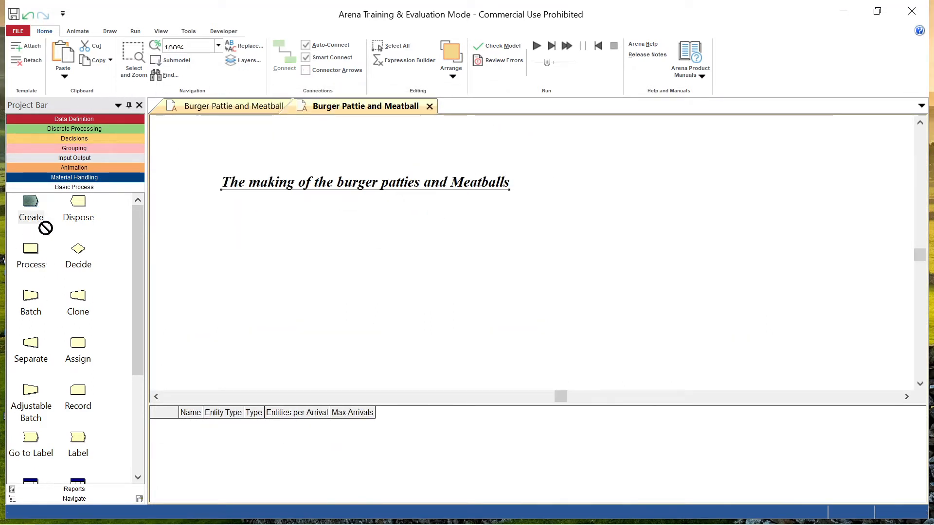
pyautogui.moveTo(45, 227); pyautogui.dragTo(217, 245)
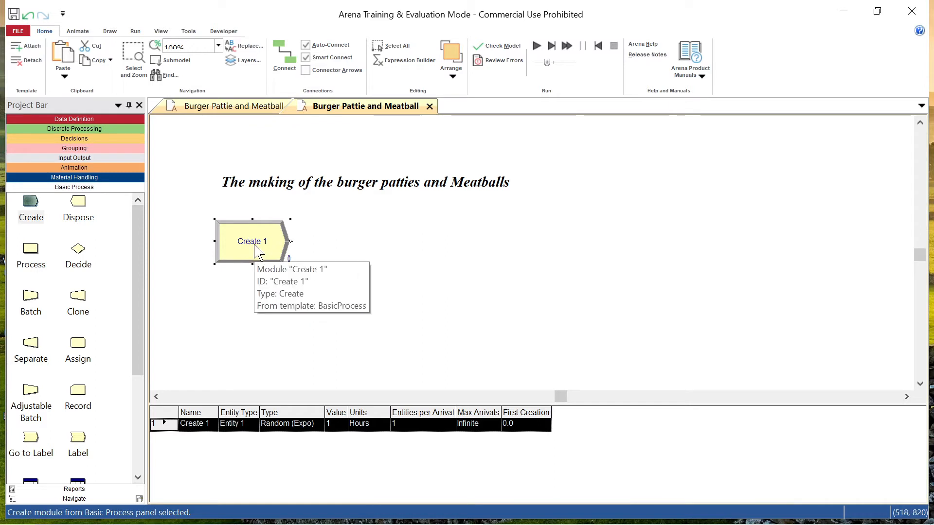
# - Examine the settings of the finished model's Meat Grinding Process, Separation Process, Separated Batch and Clone Entity modules
pyautogui.click(241, 108)
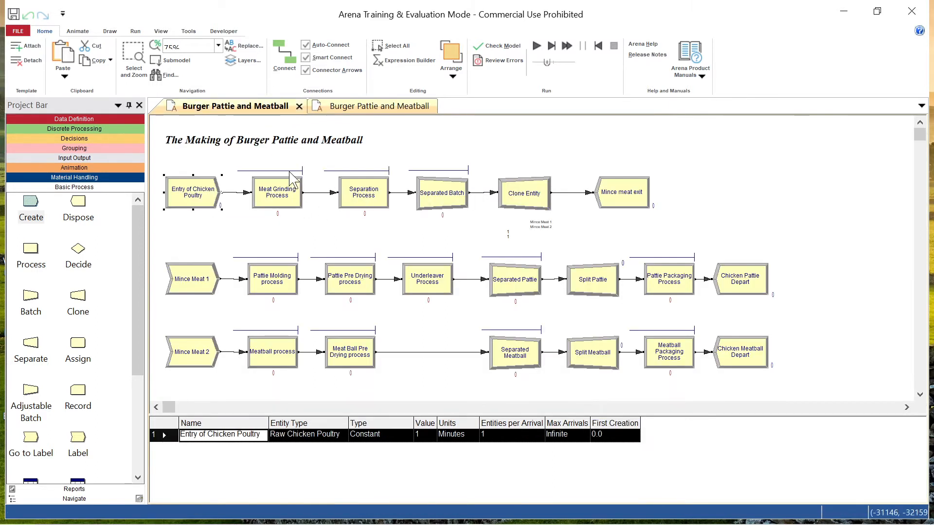
pyautogui.doubleClick(277, 193)
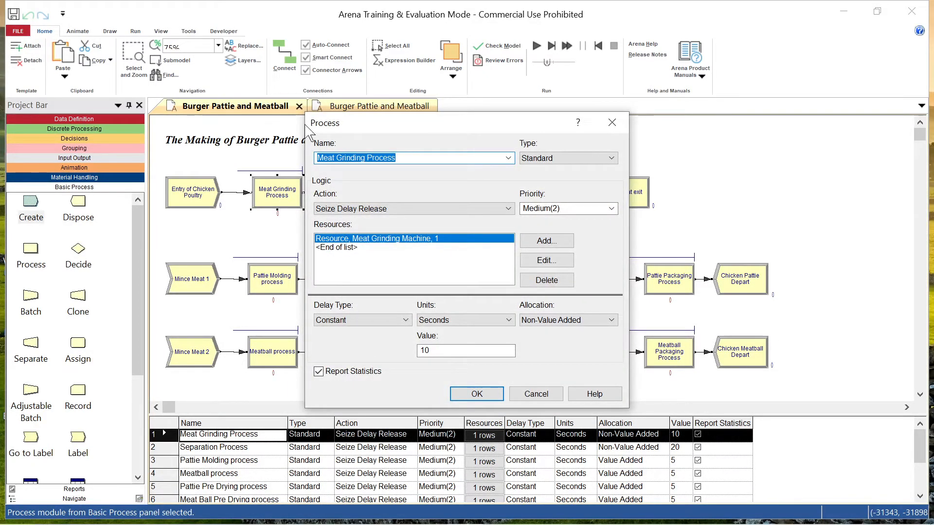
pyautogui.click(610, 122)
pyautogui.click(381, 203)
pyautogui.doubleClick(381, 204)
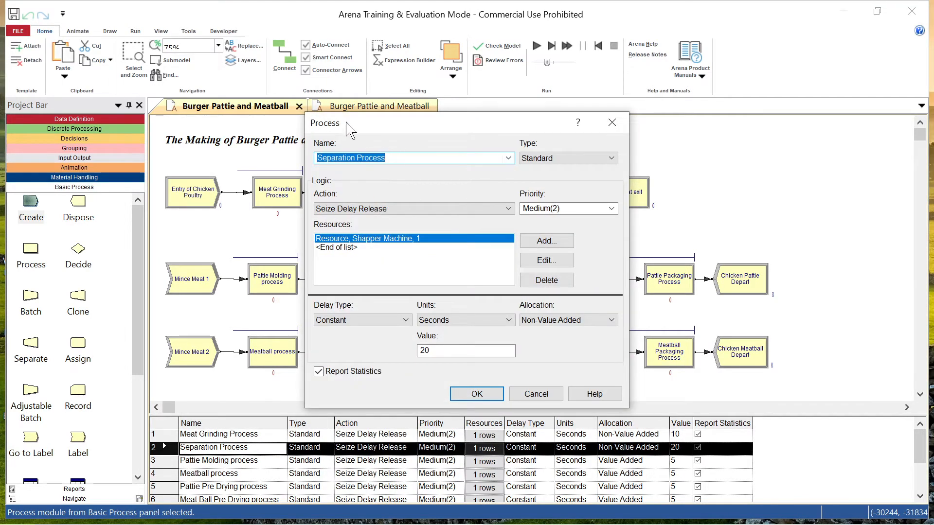
pyautogui.click(611, 122)
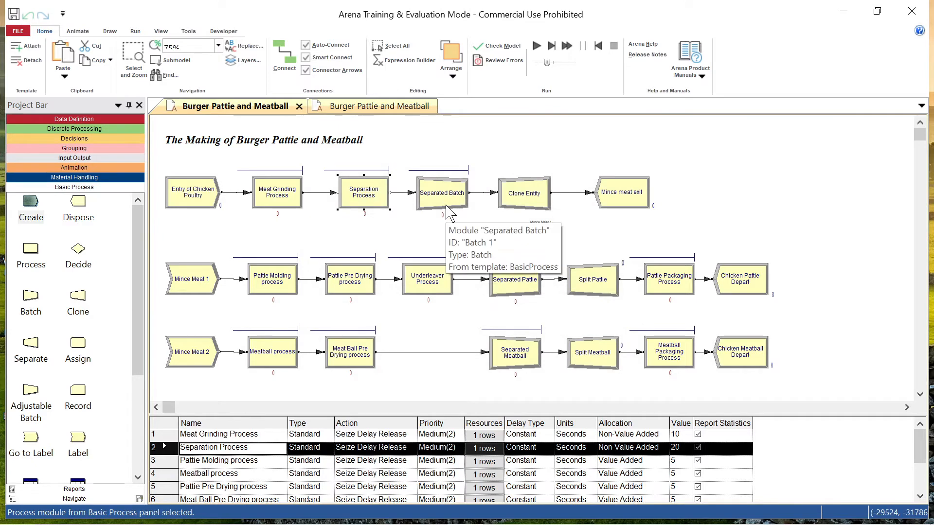
pyautogui.doubleClick(447, 206)
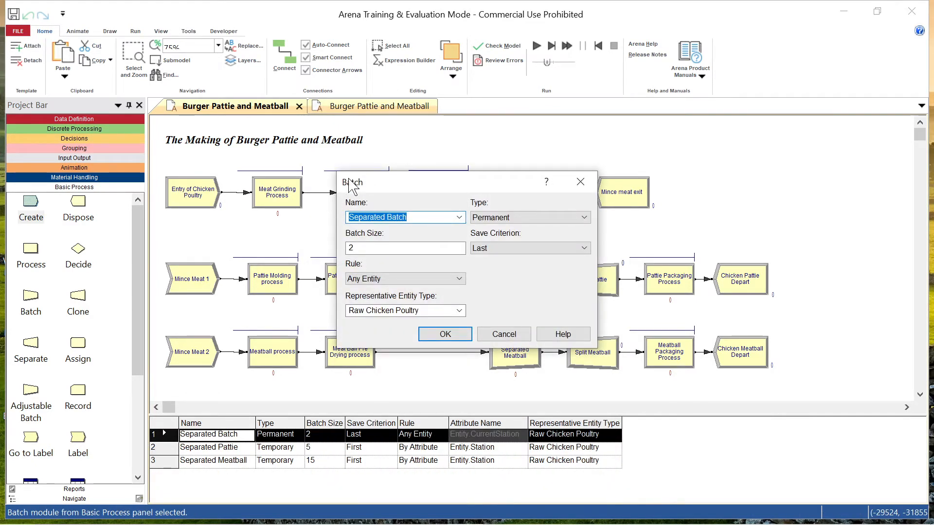
pyautogui.click(579, 182)
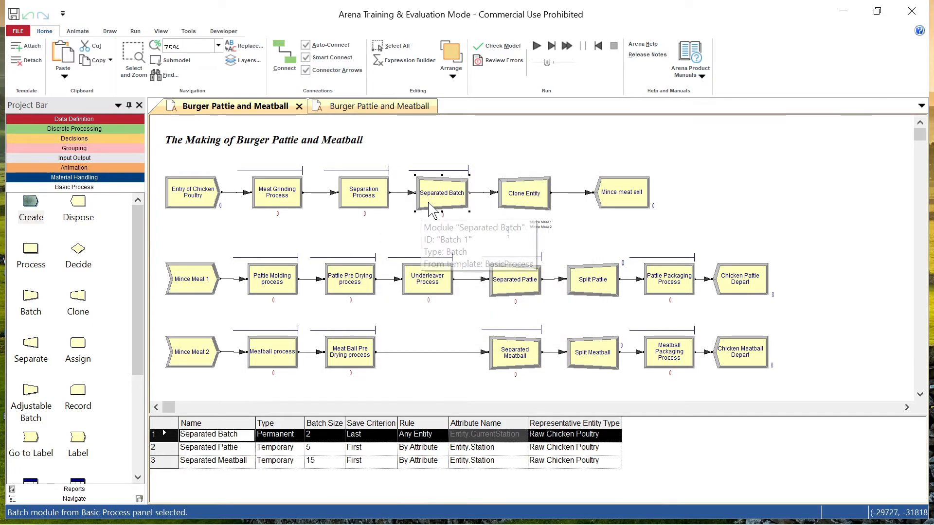
pyautogui.doubleClick(524, 193)
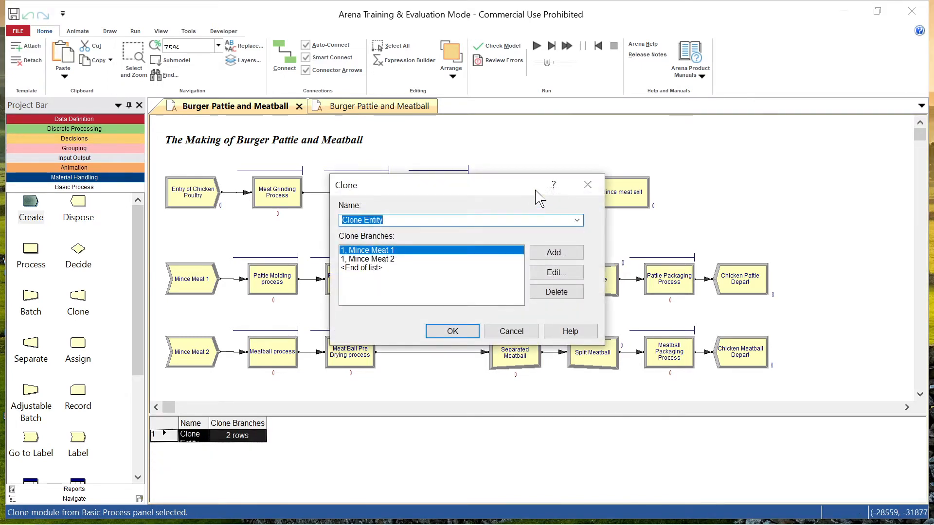
pyautogui.click(593, 194)
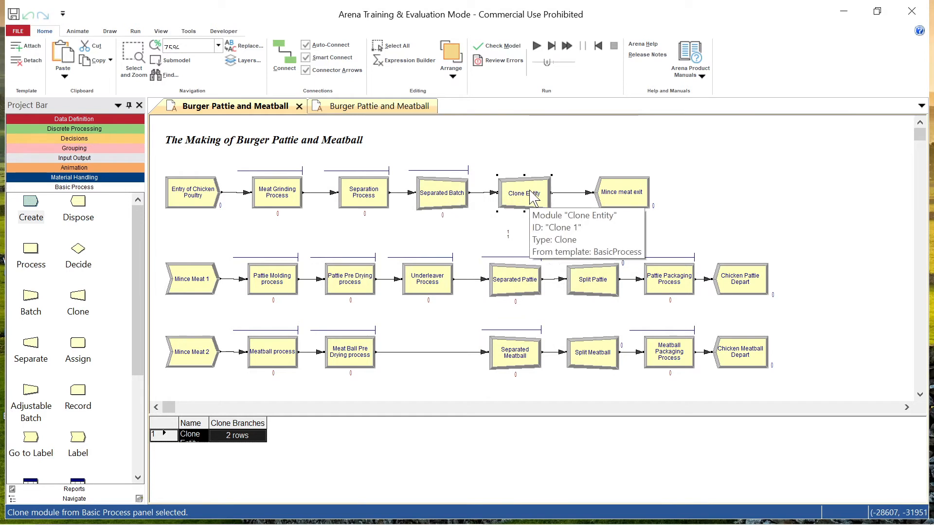
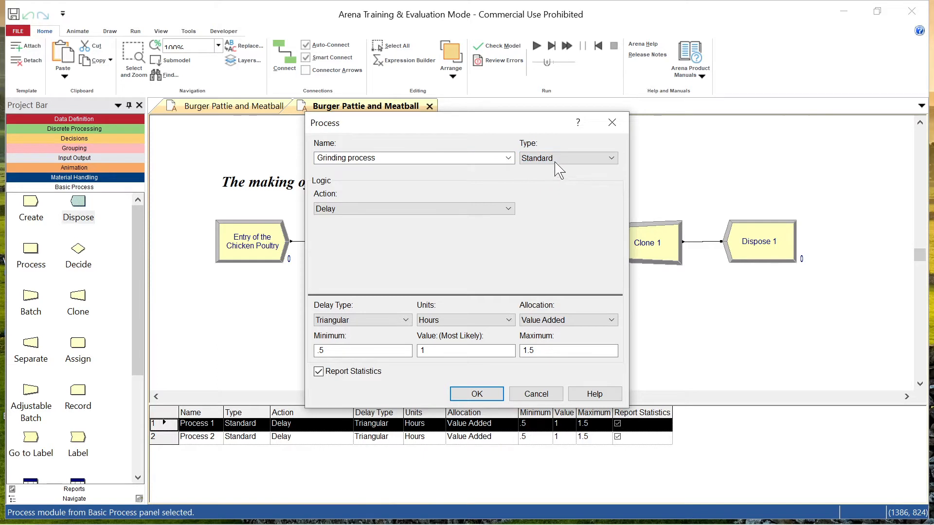
# - Set the Grinding process module to the Standard type with the Seize Delay Release action
pyautogui.click(555, 159)
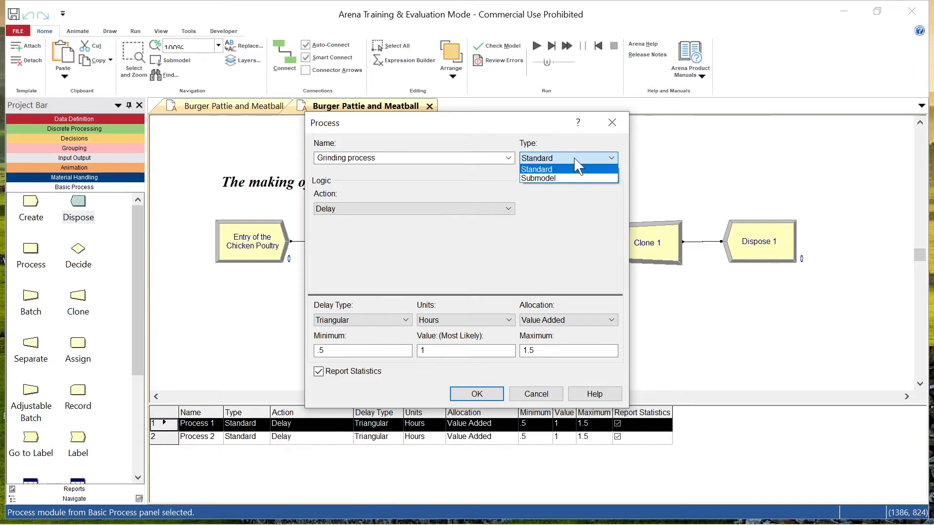
pyautogui.click(578, 167)
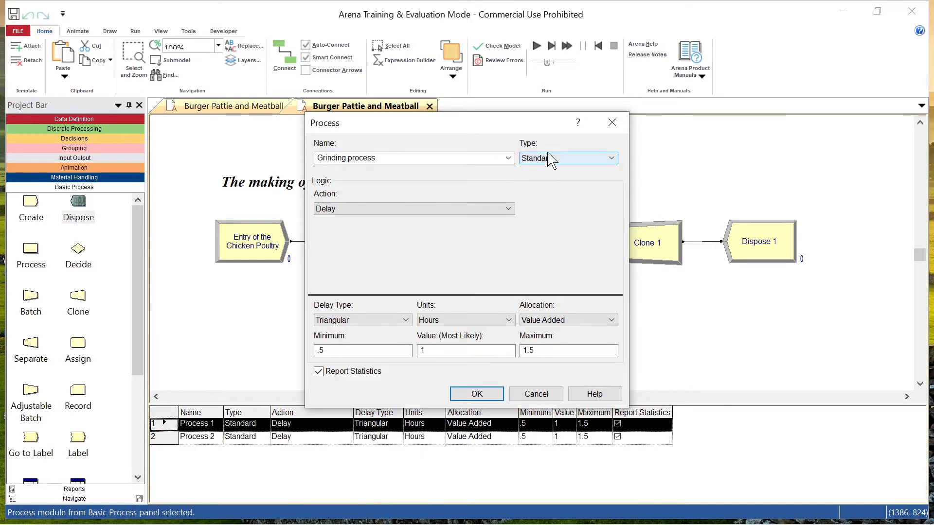
pyautogui.click(508, 210)
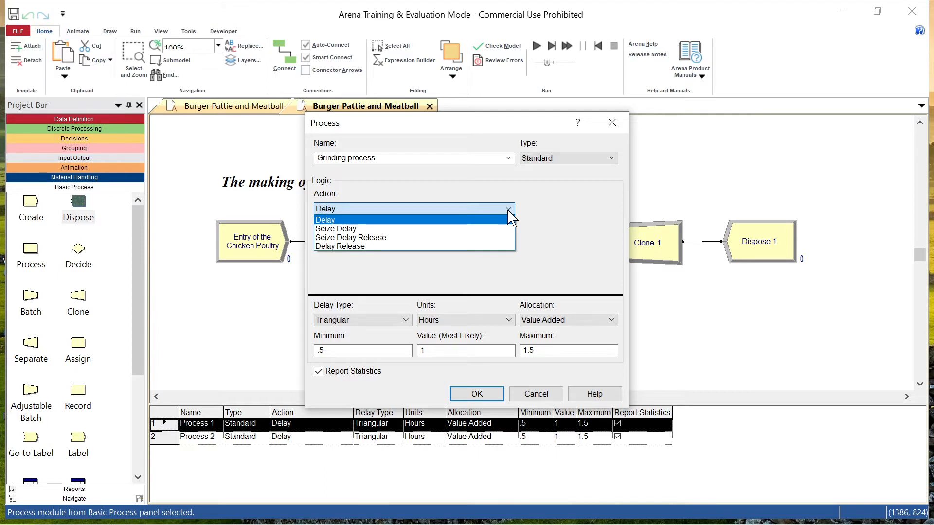
pyautogui.click(367, 238)
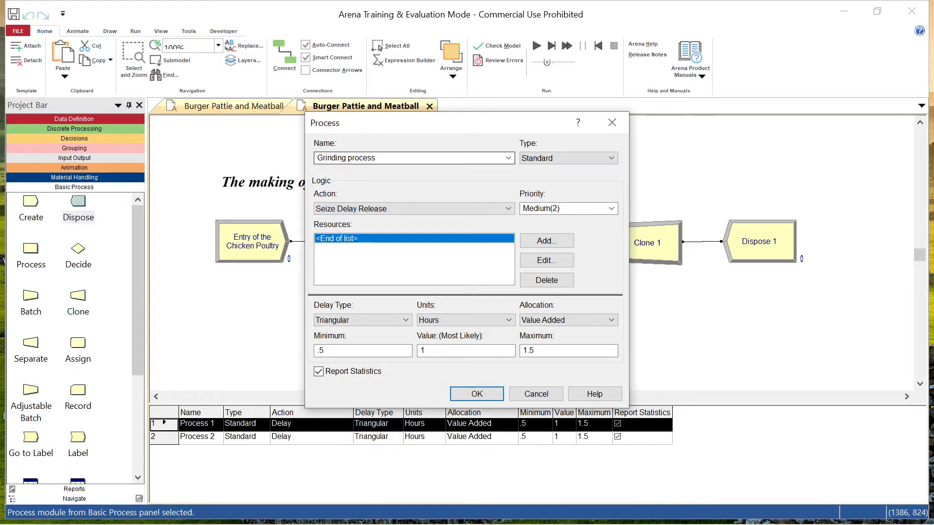
# - Add a resource named "Grinding machine" with 1 unit to seize/release to the Grinding process module
pyautogui.click(567, 242)
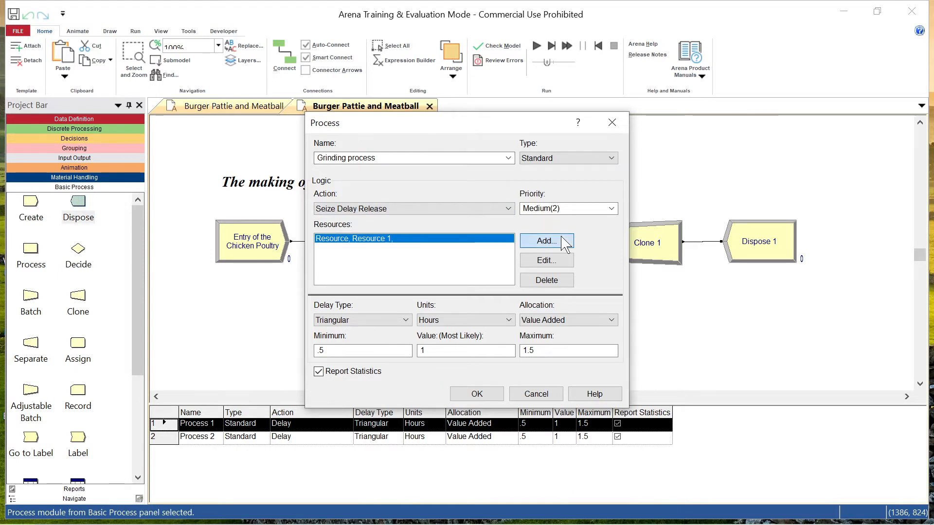
pyautogui.moveTo(407, 265); pyautogui.dragTo(347, 264)
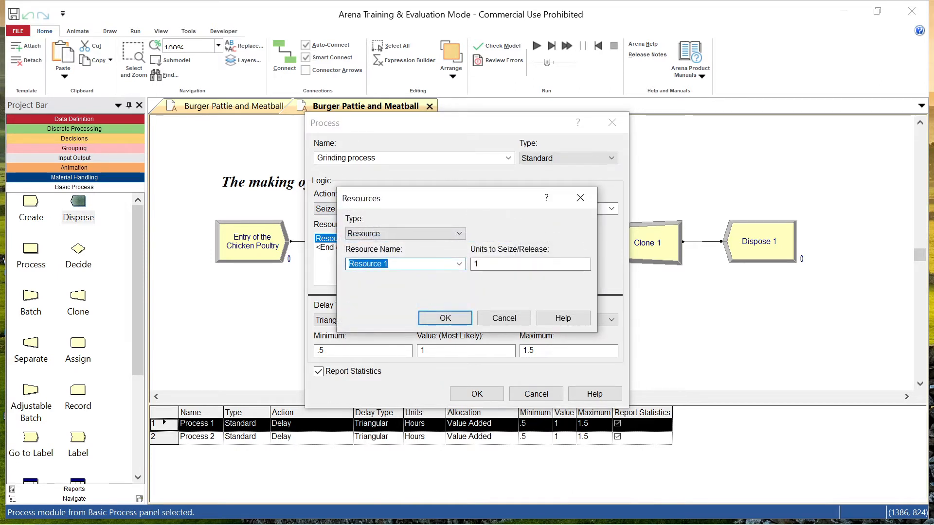
pyautogui.write('Grinding')
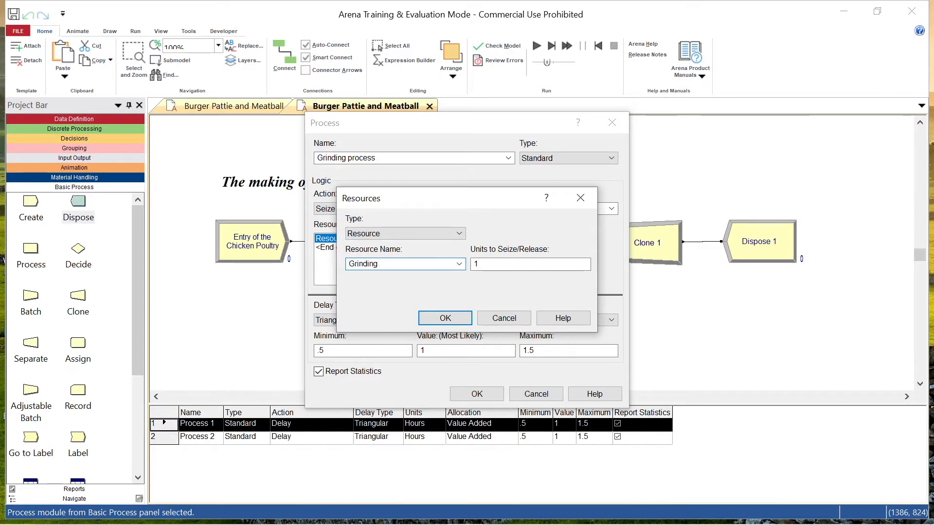
pyautogui.press('BackSpace')
pyautogui.press('BackSpace')
pyautogui.press('BackSpace')
pyautogui.click(433, 320)
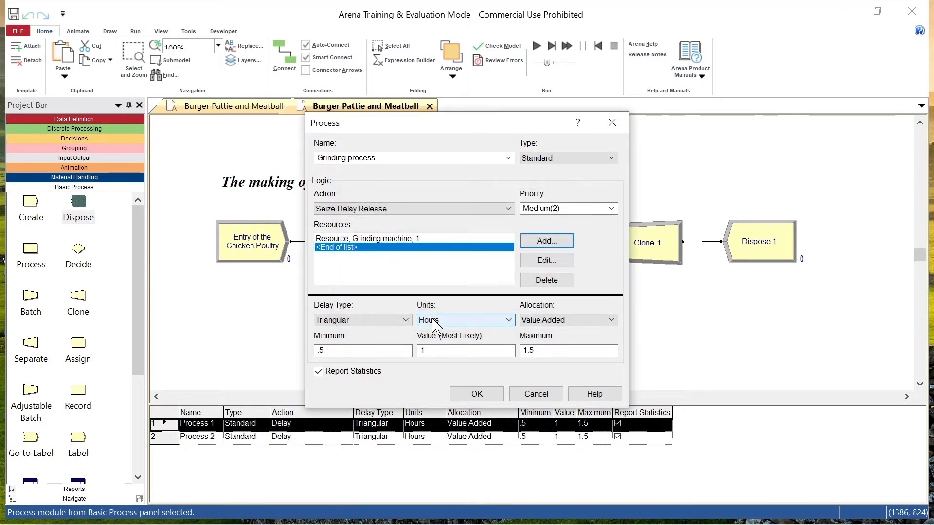
# - Give the Grinding process a Constant delay of 30 seconds with Value Added allocation and accept the module's settings
pyautogui.click(404, 320)
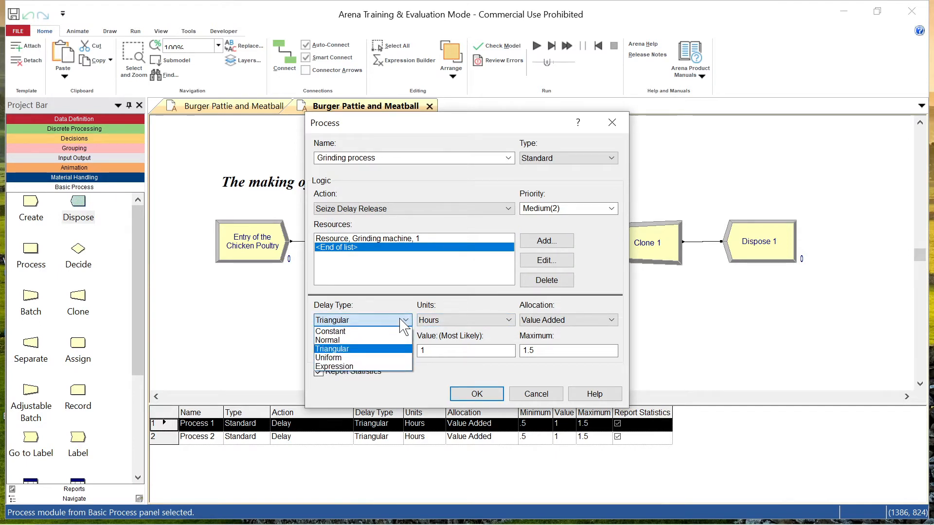
pyautogui.click(358, 331)
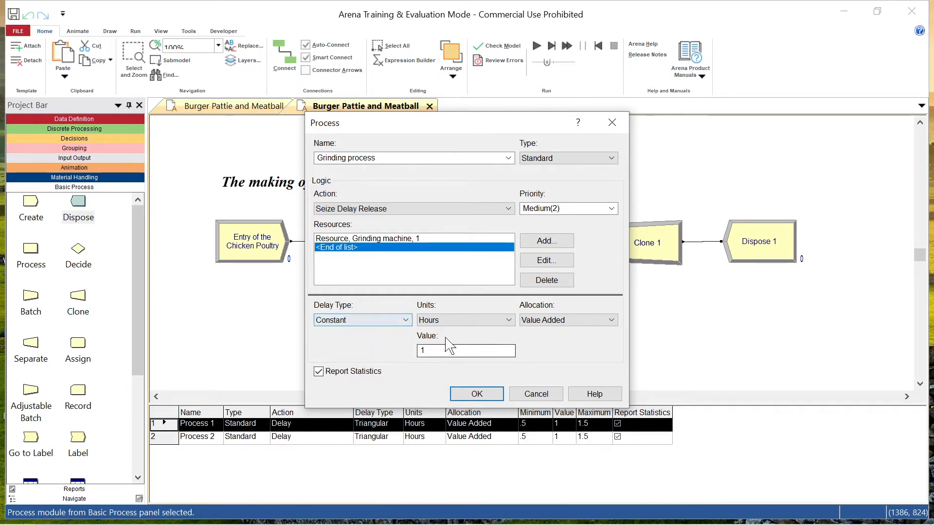
pyautogui.press('Tab')
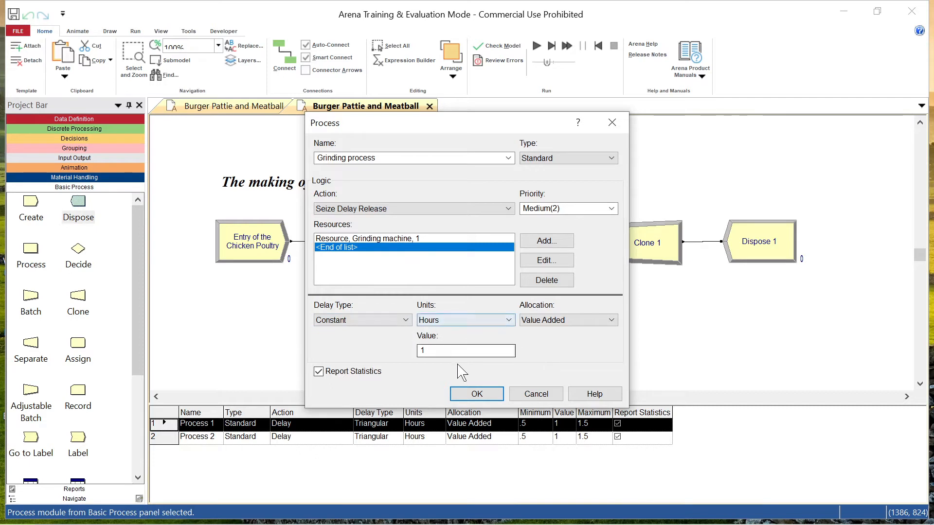
pyautogui.click(508, 321)
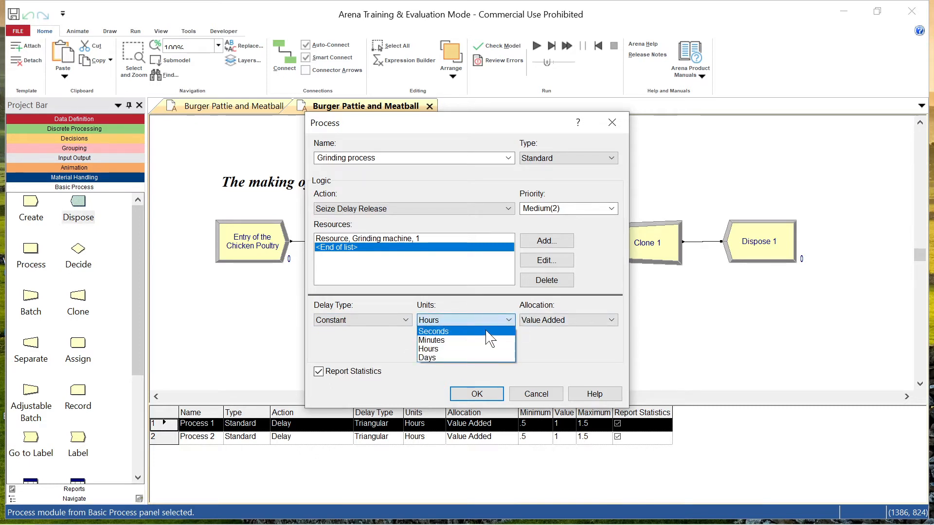
pyautogui.click(489, 332)
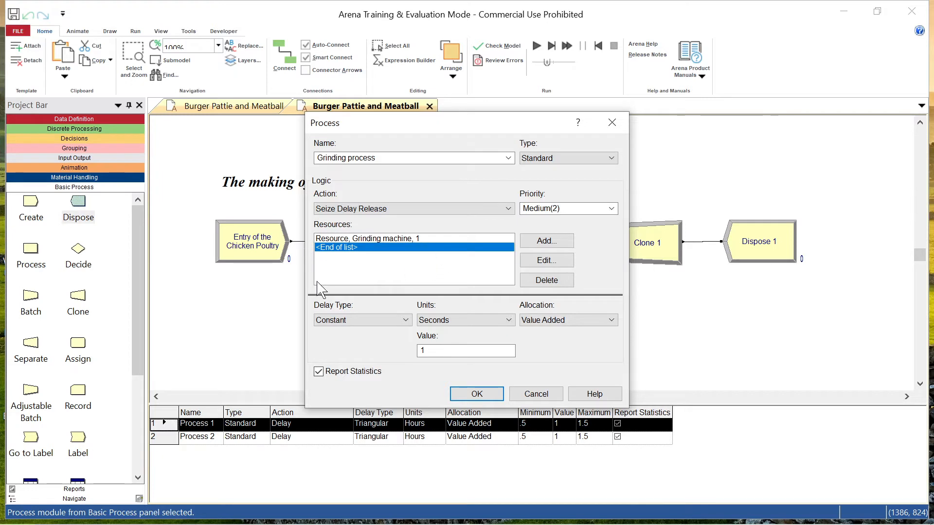
pyautogui.doubleClick(422, 350)
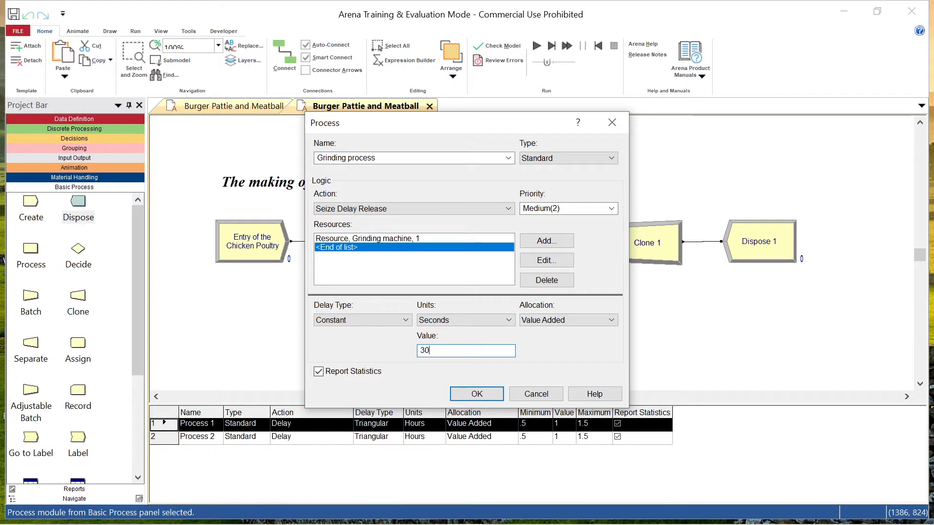
pyautogui.click(560, 323)
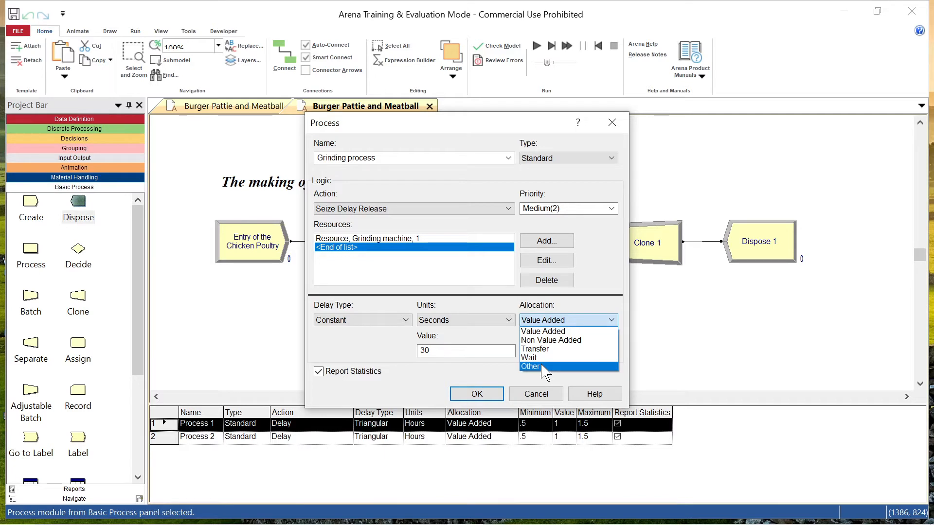
pyautogui.click(579, 331)
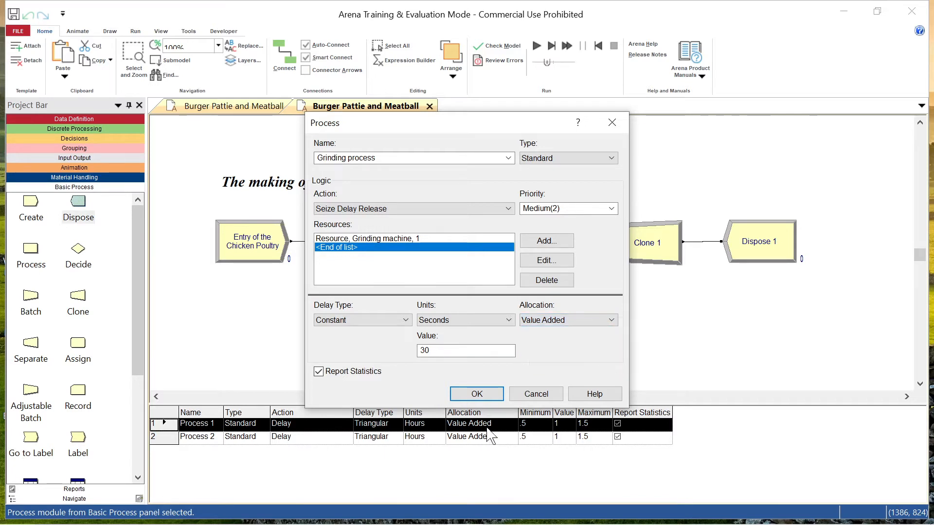
pyautogui.click(495, 392)
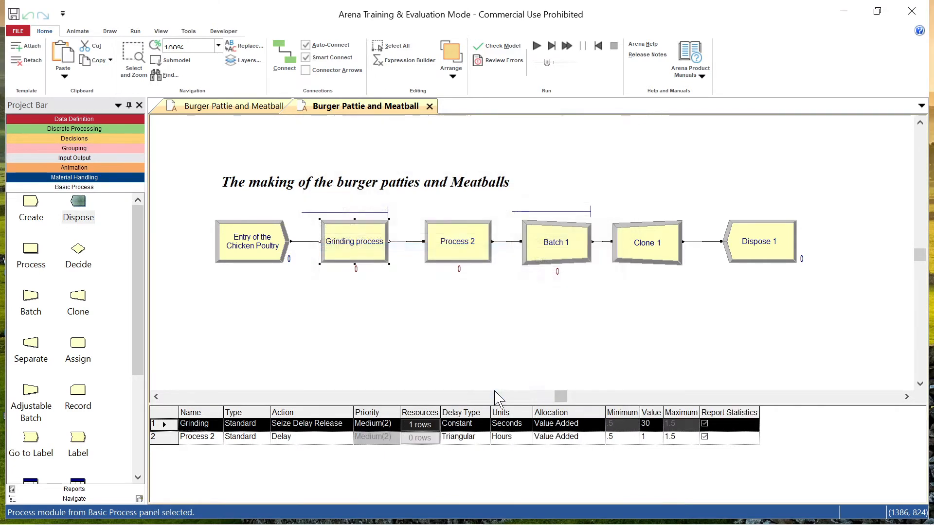
# - Rename the Process 2 module as "Separation Process" and set its action to Seize Delay Release
pyautogui.doubleClick(472, 254)
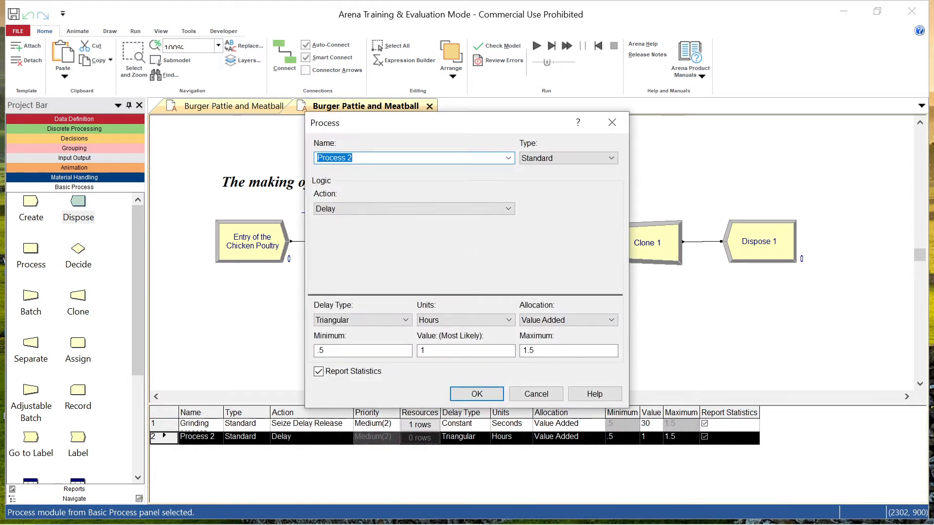
pyautogui.write('Se')
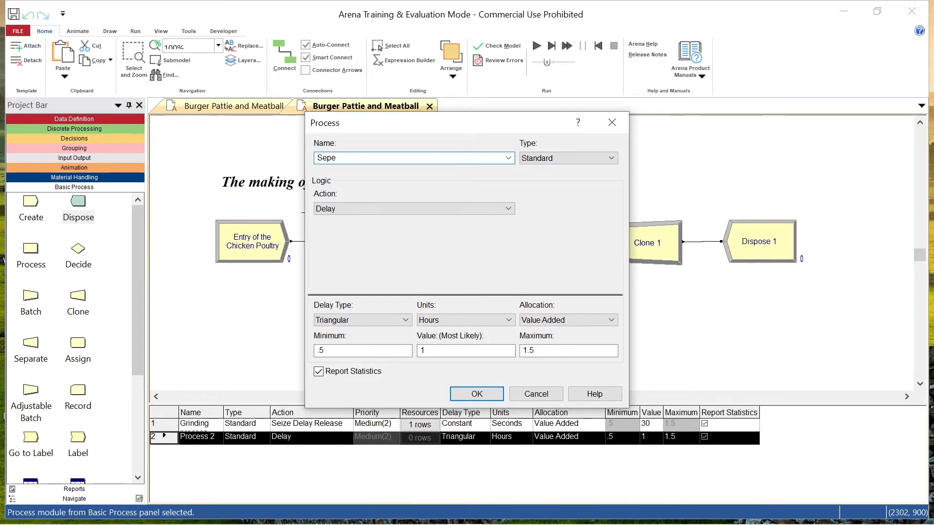
pyautogui.write('paration Process')
pyautogui.click(508, 208)
pyautogui.click(490, 242)
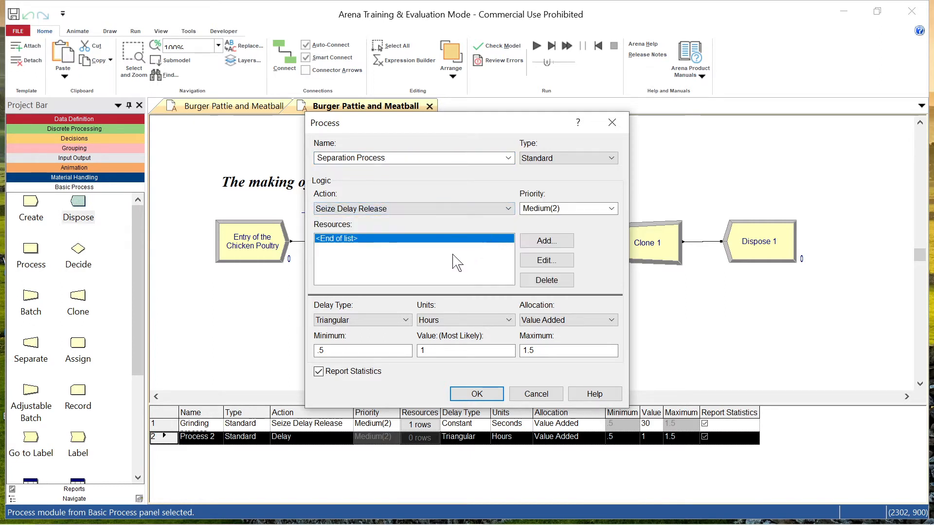
# - Add a resource named "Separation Machine" with 1 unit to seize/release to the Separation Process module
pyautogui.click(547, 241)
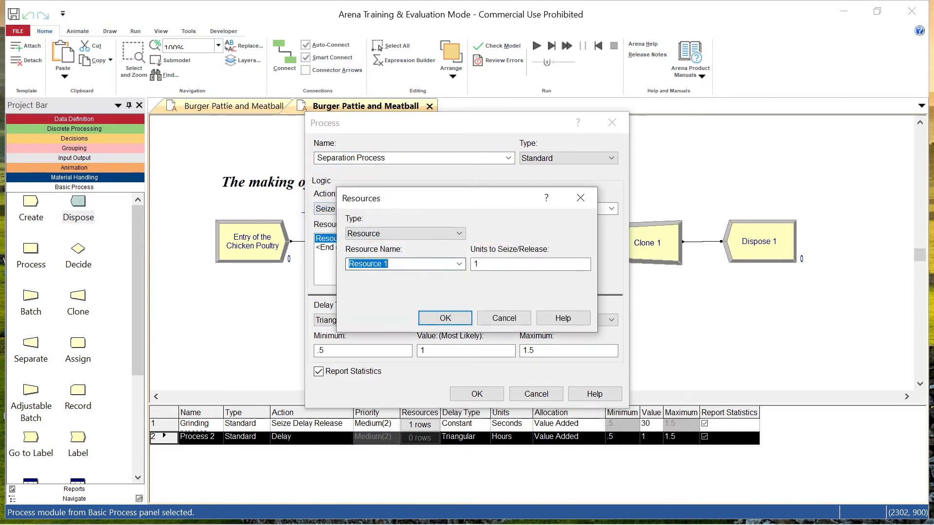
pyautogui.doubleClick(386, 264)
pyautogui.moveTo(388, 264); pyautogui.dragTo(348, 264)
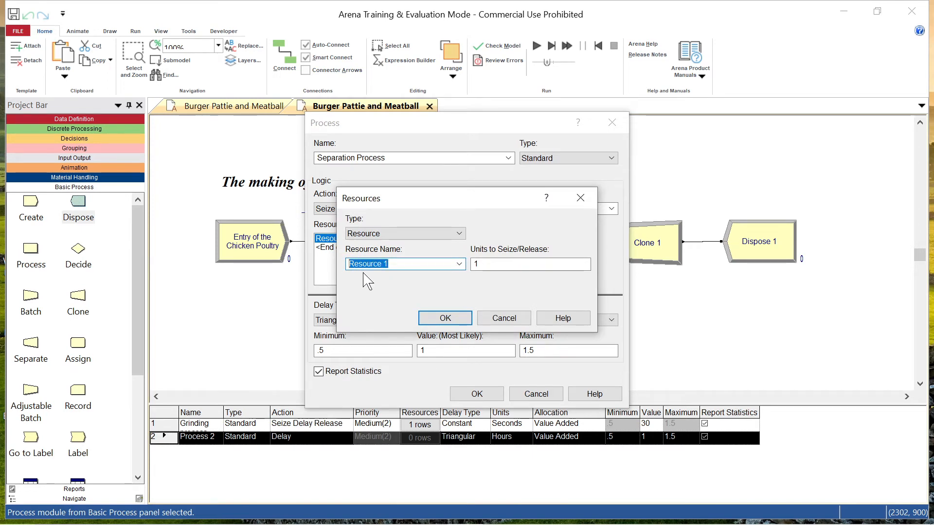
pyautogui.write('Sepe')
pyautogui.press('BackSpace')
pyautogui.write('aration Machine')
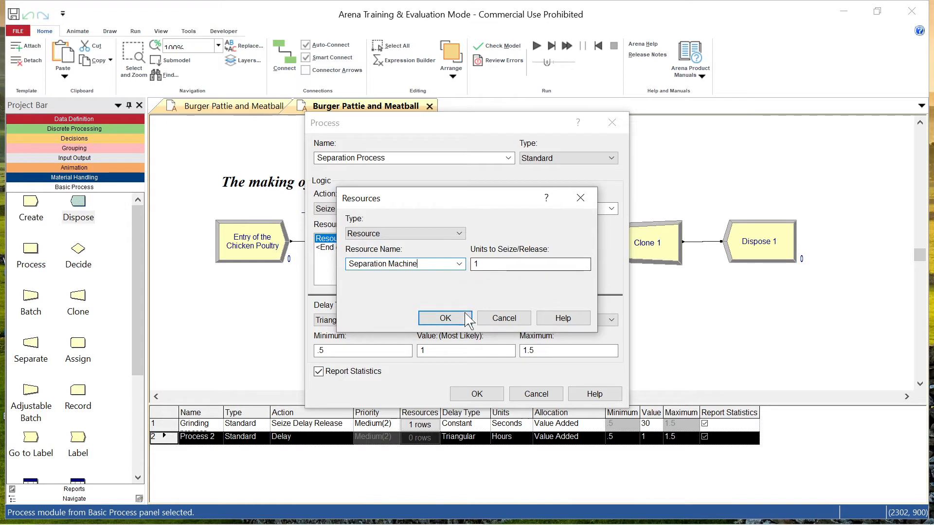
pyautogui.click(445, 318)
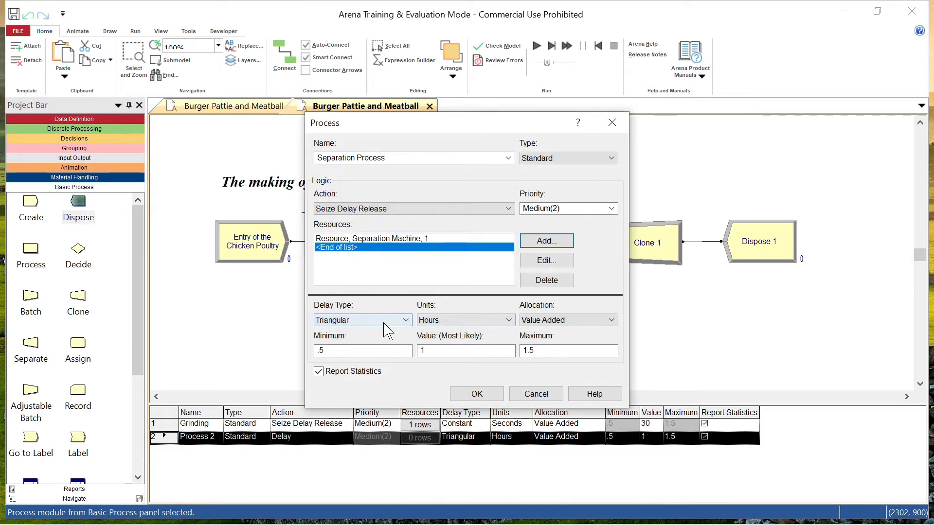
# - Give the Separation Process a Constant delay of 30 seconds and accept the module's settings
pyautogui.click(384, 321)
pyautogui.click(386, 331)
pyautogui.click(486, 320)
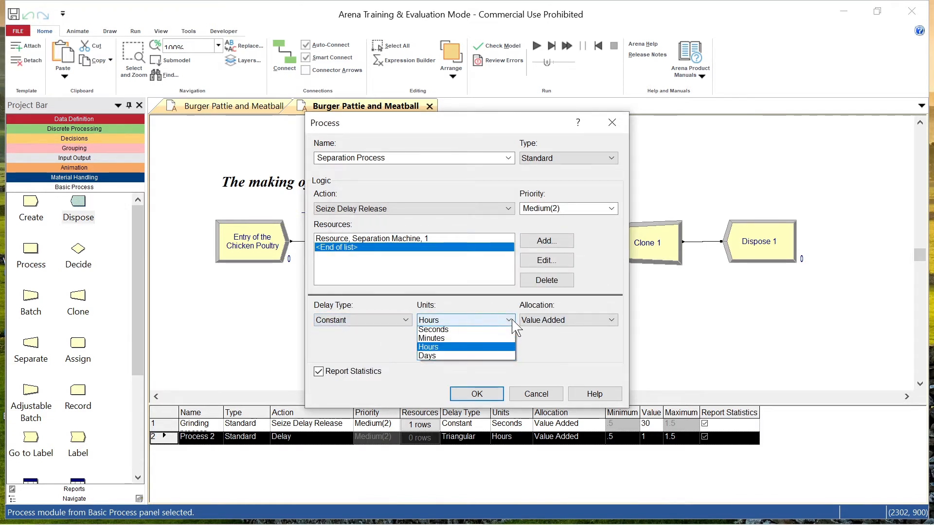
pyautogui.click(486, 331)
pyautogui.doubleClick(484, 351)
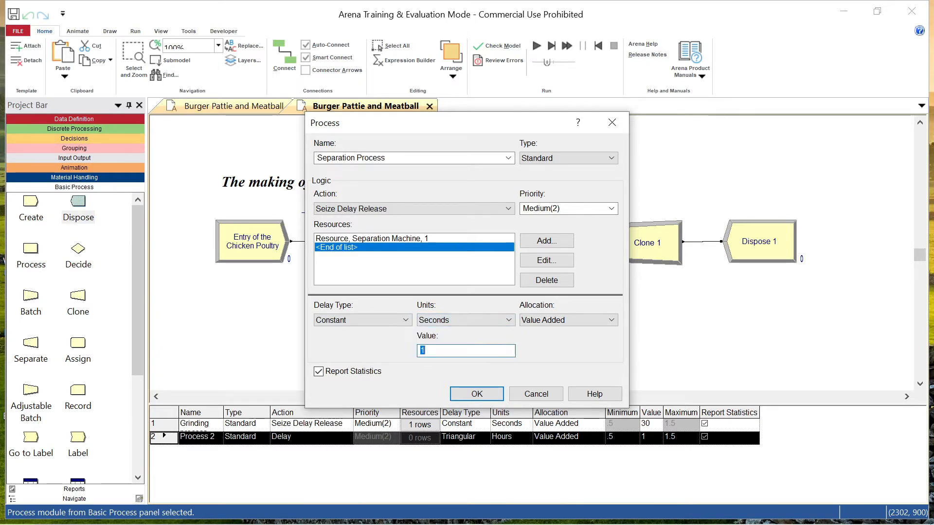
pyautogui.write('30')
pyautogui.click(477, 395)
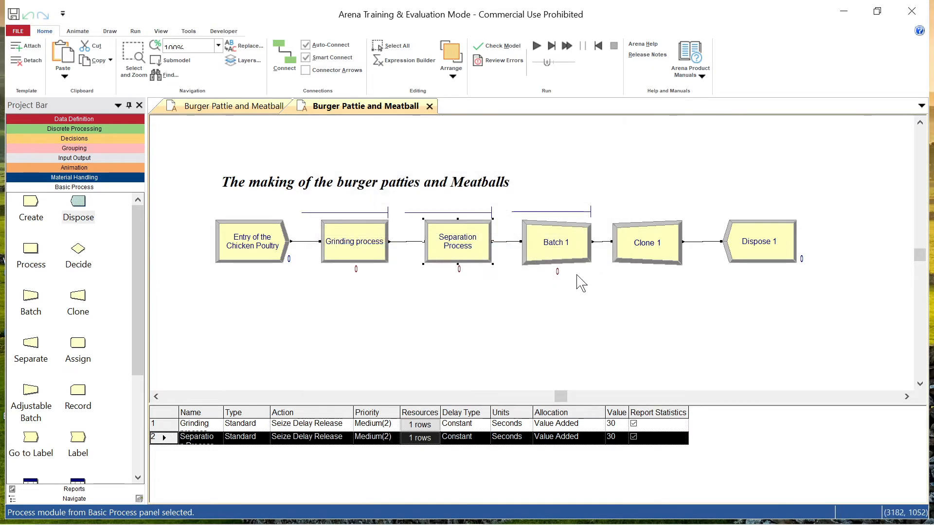
# - Open the Batch 1 module's settings and choose Permanent as its batch type
pyautogui.doubleClick(560, 245)
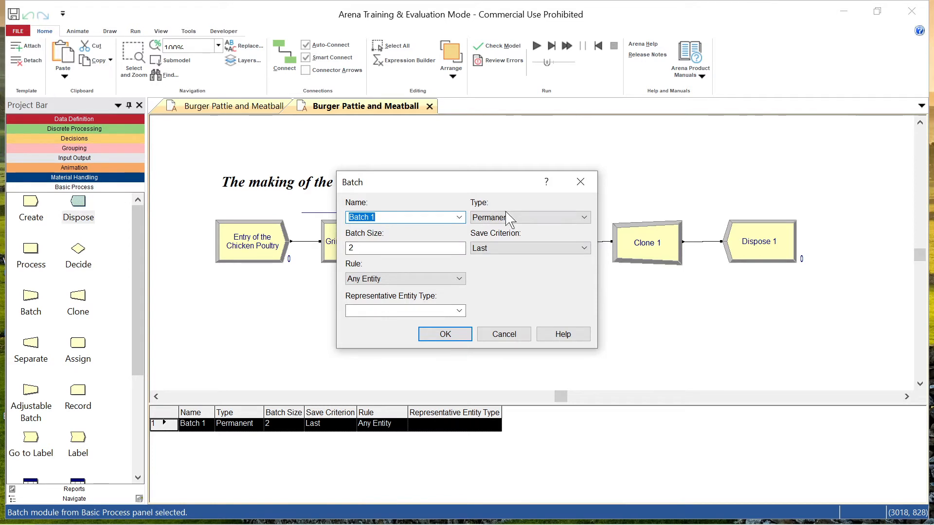
pyautogui.click(517, 222)
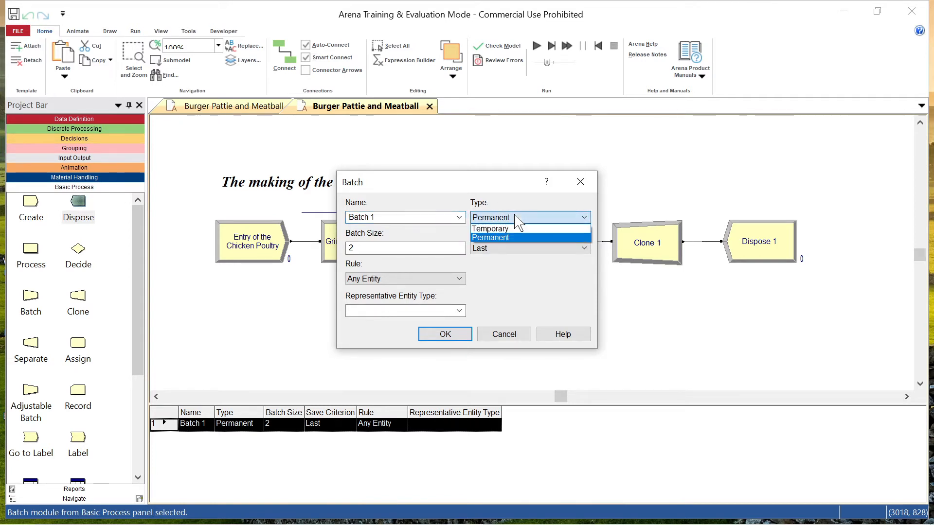
pyautogui.click(432, 228)
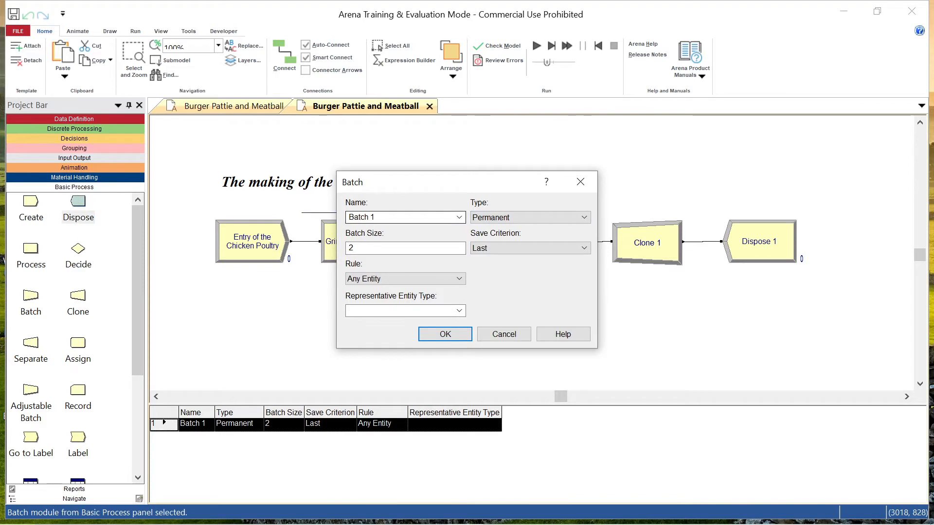
pyautogui.click(520, 222)
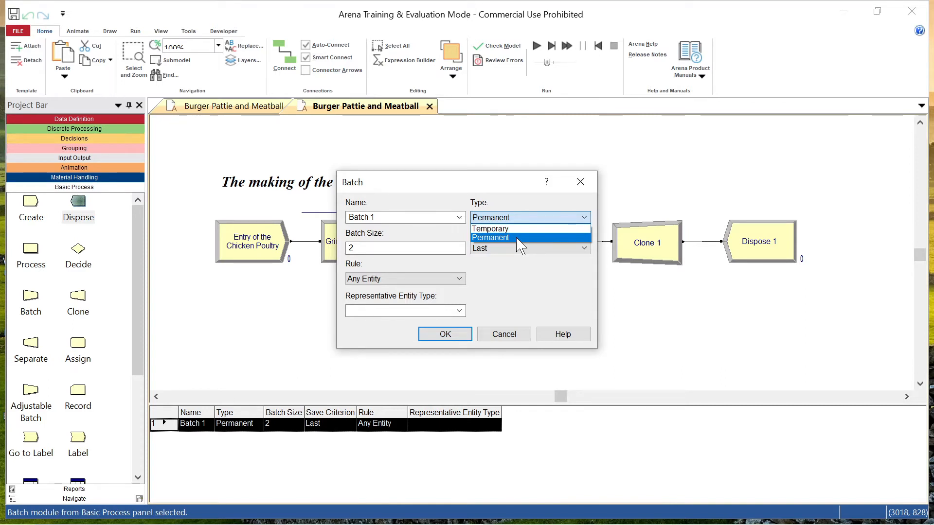
pyautogui.click(520, 238)
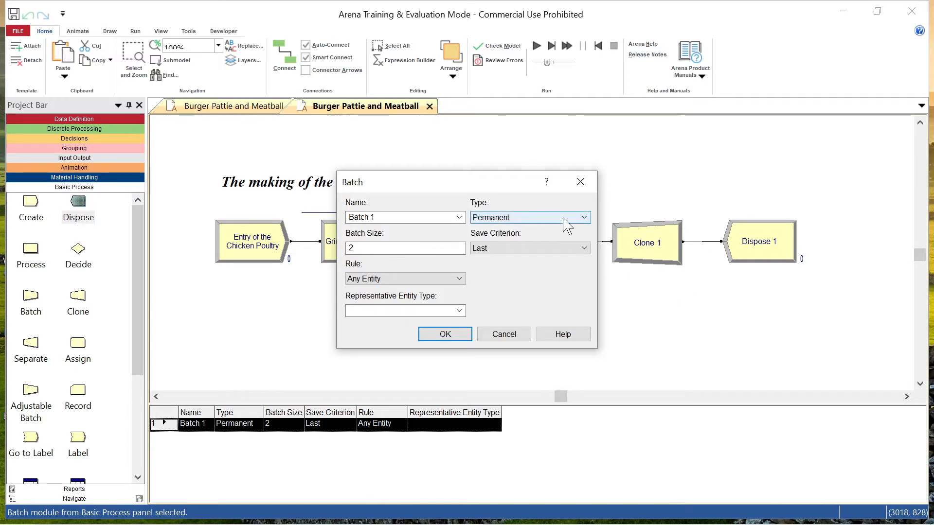
# - Review the available Type and Save Criterion options of the Batch 1 module
pyautogui.moveTo(514, 187); pyautogui.dragTo(381, 175)
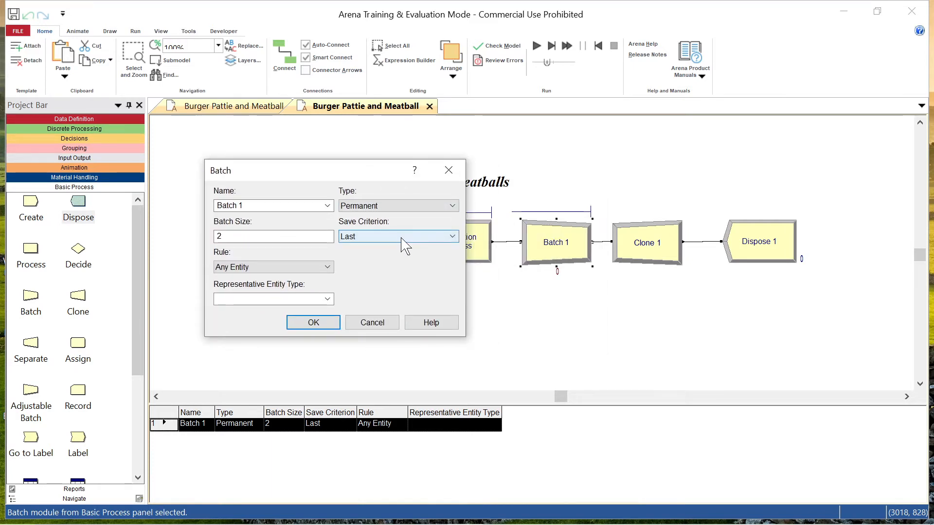
pyautogui.click(421, 206)
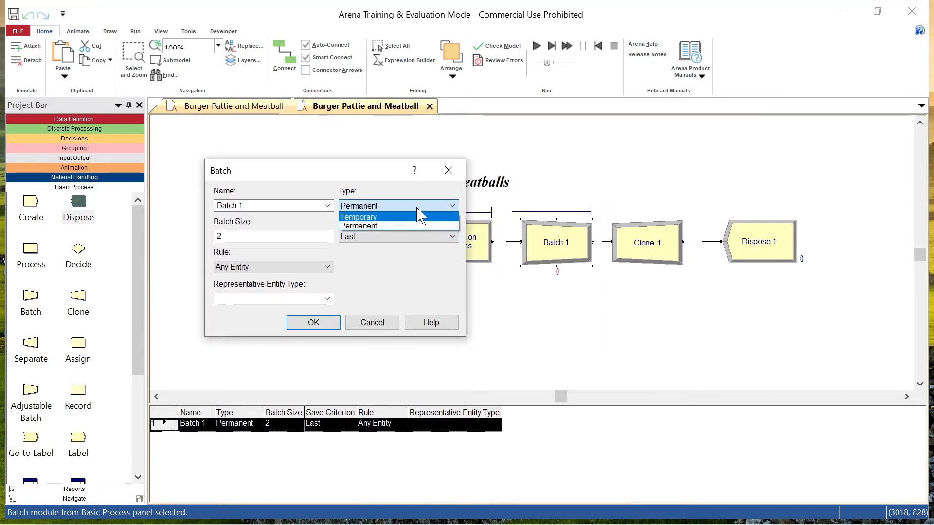
pyautogui.click(417, 208)
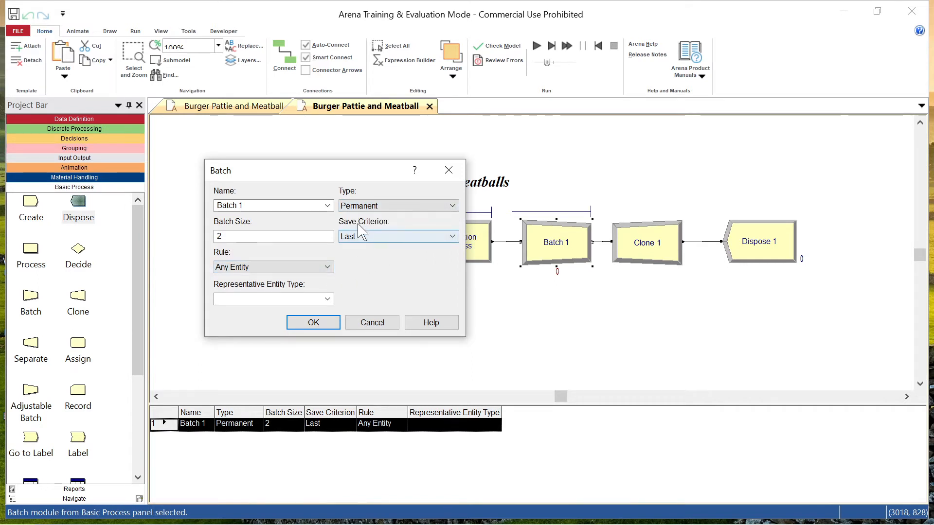
pyautogui.click(369, 236)
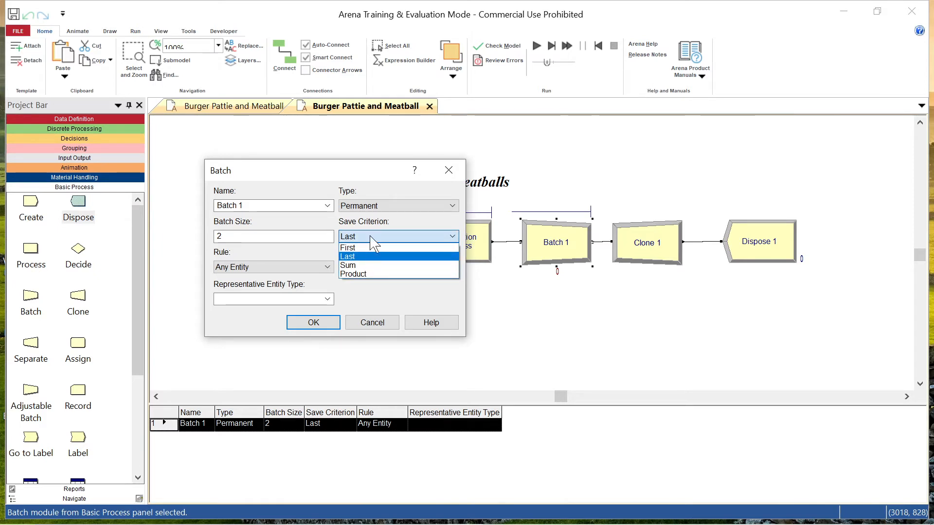
pyautogui.click(371, 236)
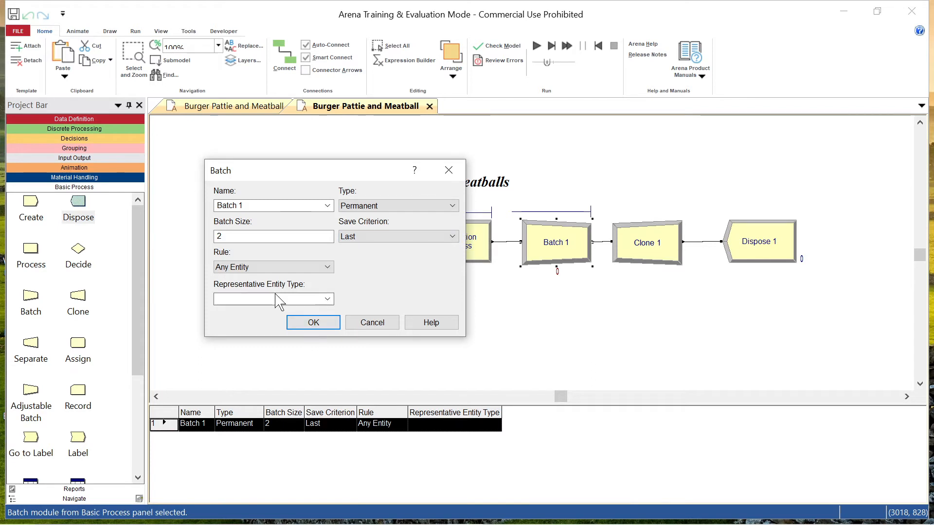
# - Try the By Attribute rule for the Batch 1 module and return it to Any Entity
pyautogui.click(329, 269)
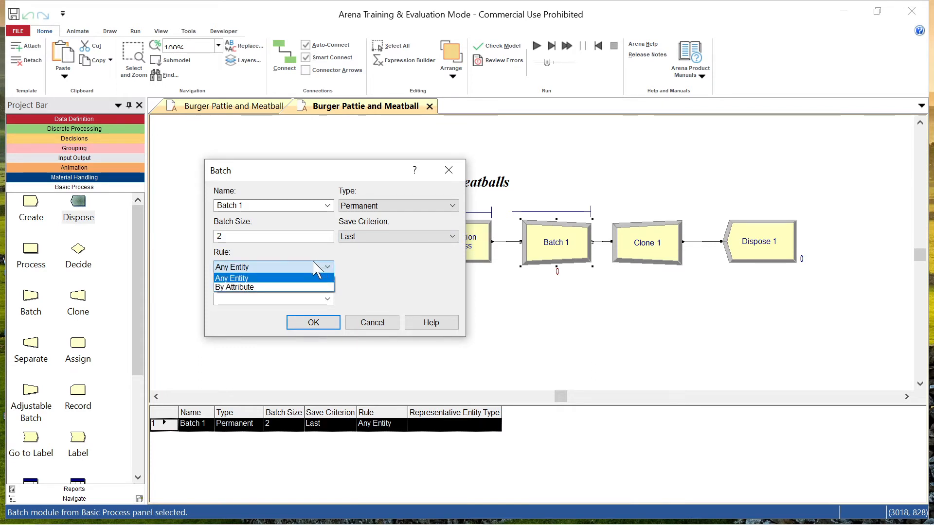
pyautogui.click(297, 288)
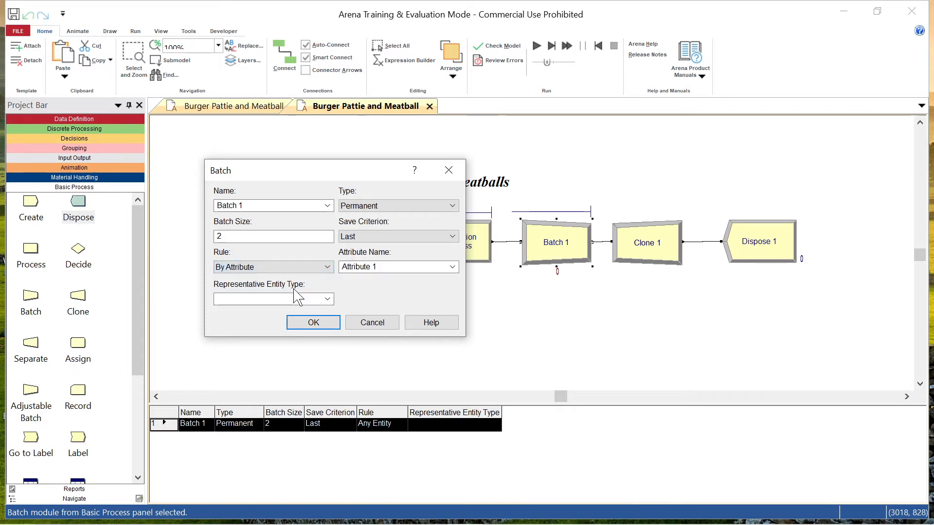
pyautogui.click(323, 267)
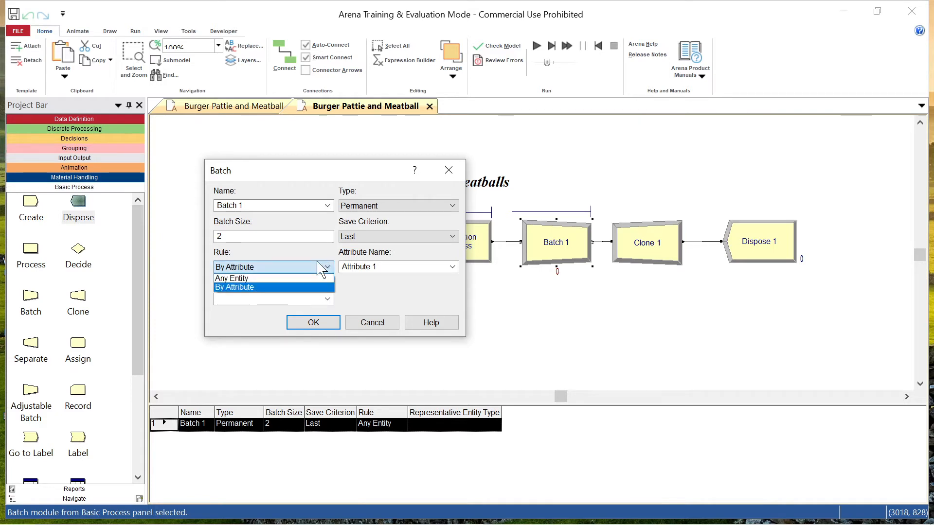
pyautogui.click(290, 280)
pyautogui.moveTo(316, 174); pyautogui.dragTo(319, 303)
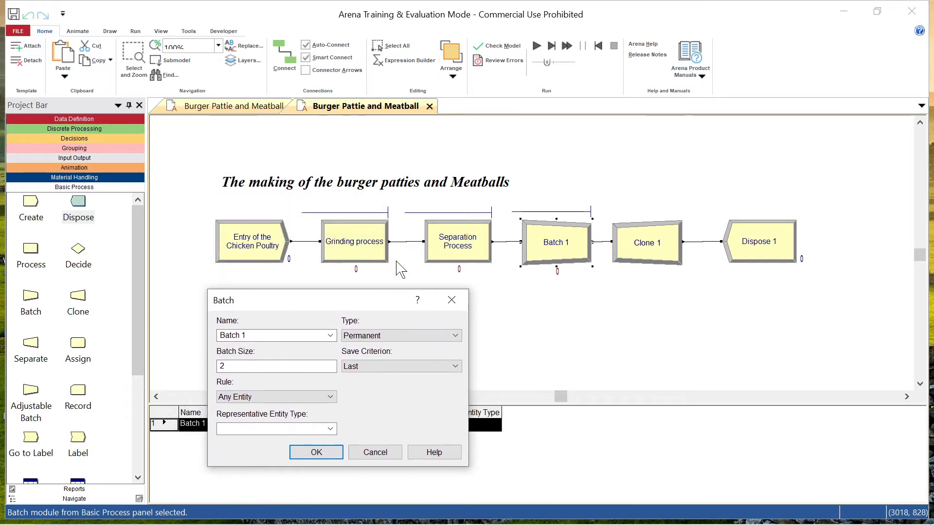
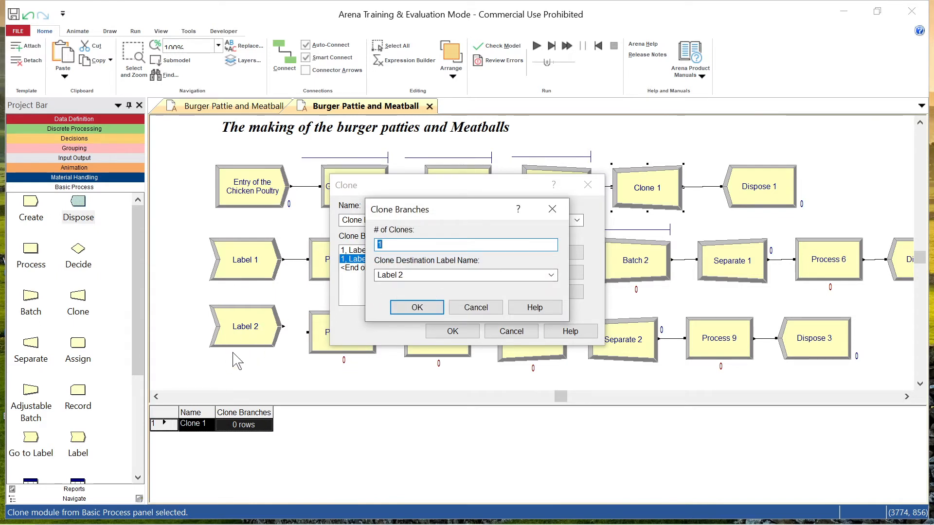
# - Confirm the clone branch of 1 clone to Label 2 and accept the Clone Entity module's settings
pyautogui.click(418, 309)
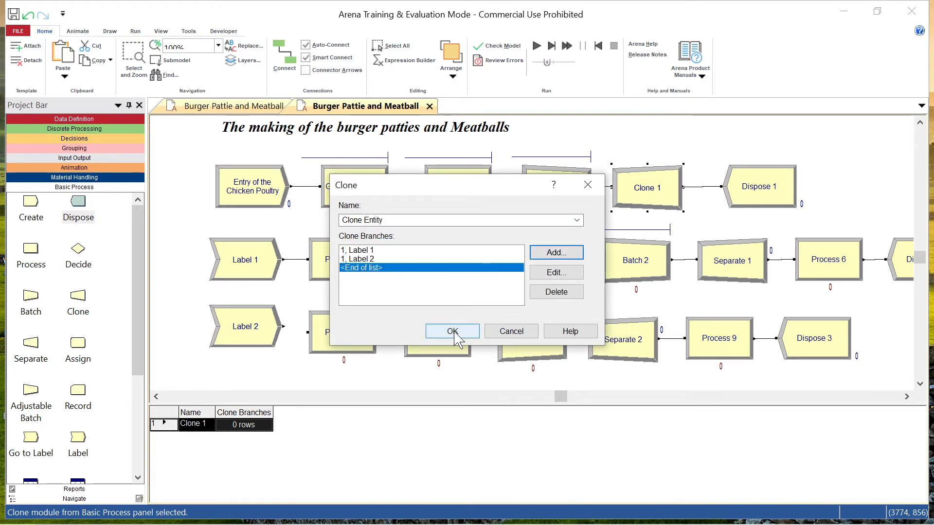
pyautogui.click(452, 332)
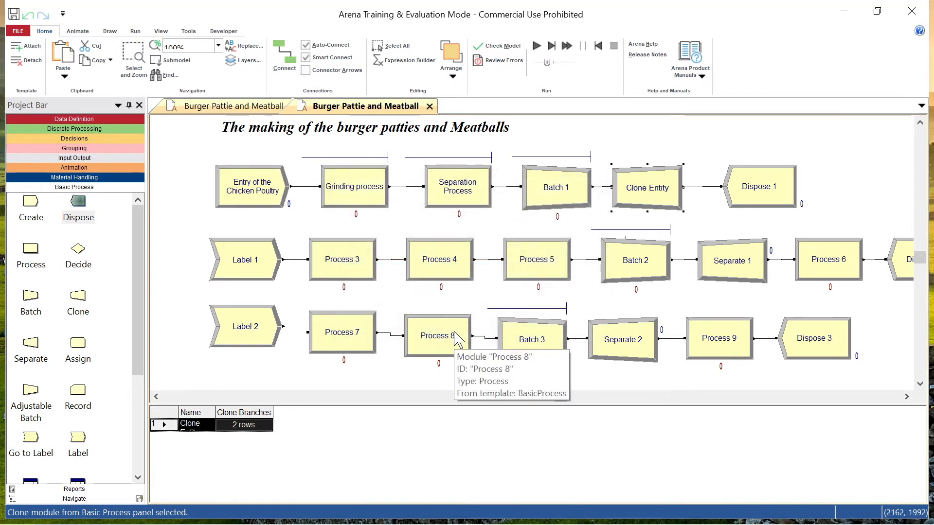
# - Connect the Label 2 module to Process 7 and nudge Label 2 slightly down to straighten the connection
pyautogui.click(285, 54)
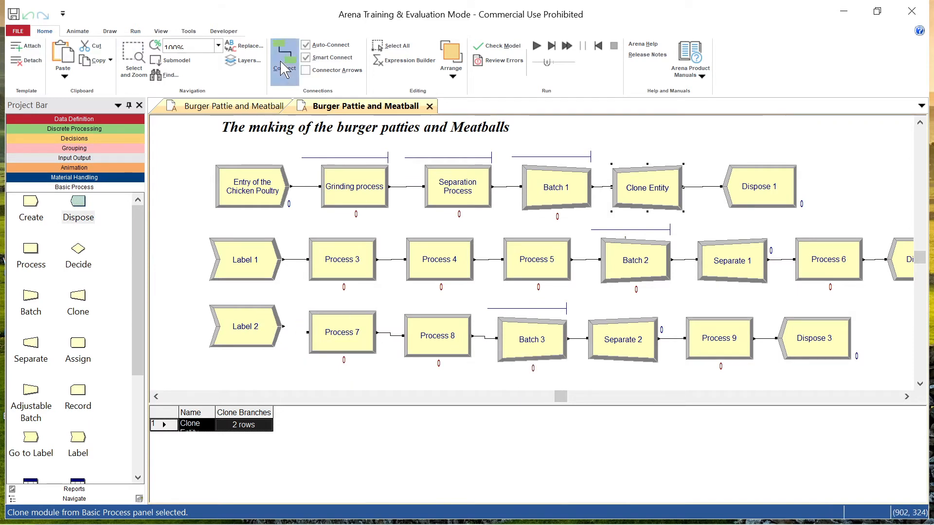
pyautogui.click(283, 327)
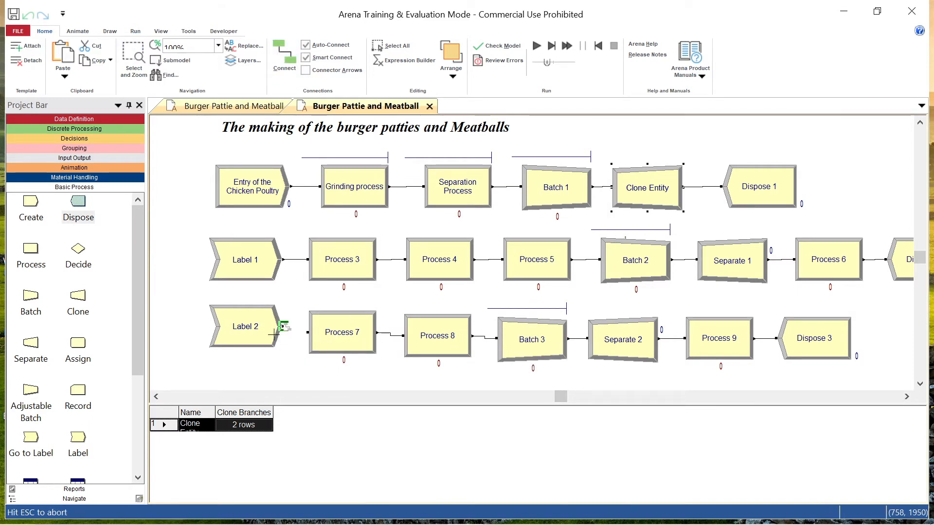
pyautogui.click(307, 333)
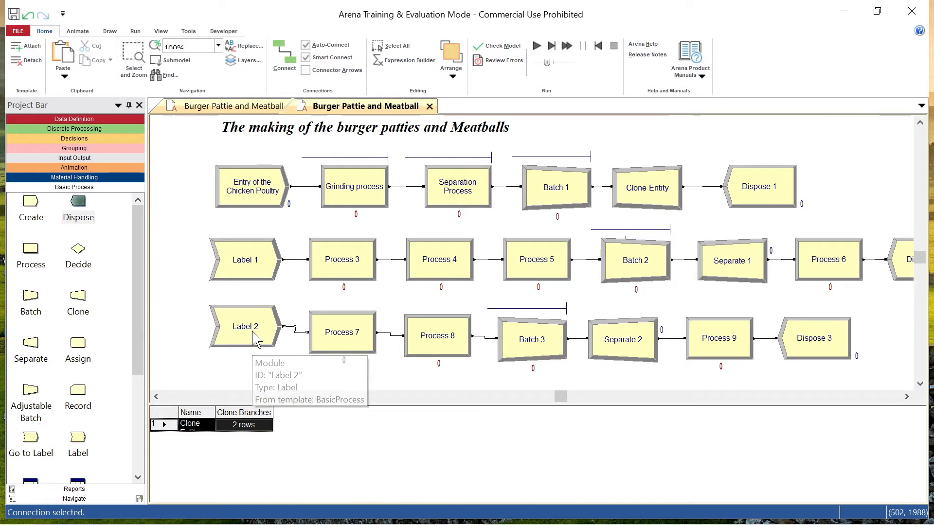
pyautogui.click(257, 342)
pyautogui.moveTo(255, 335); pyautogui.dragTo(256, 336)
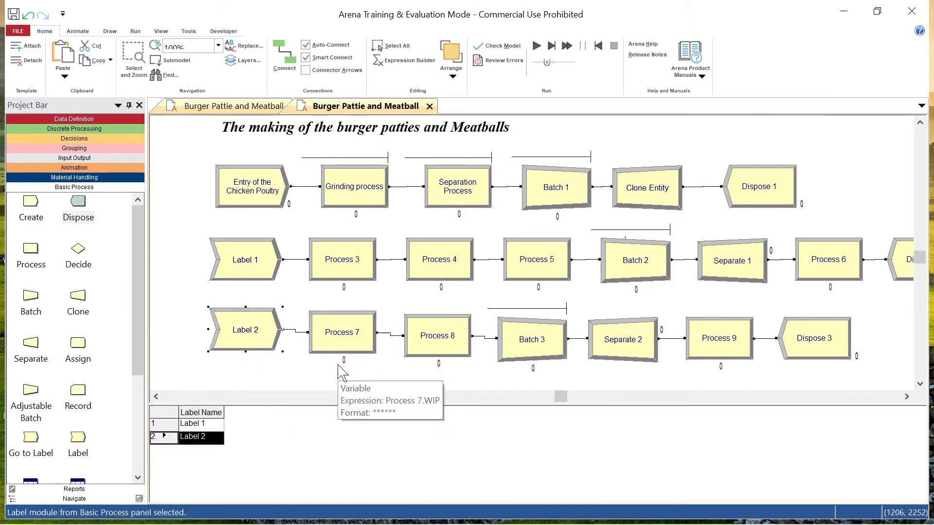
pyautogui.click(432, 375)
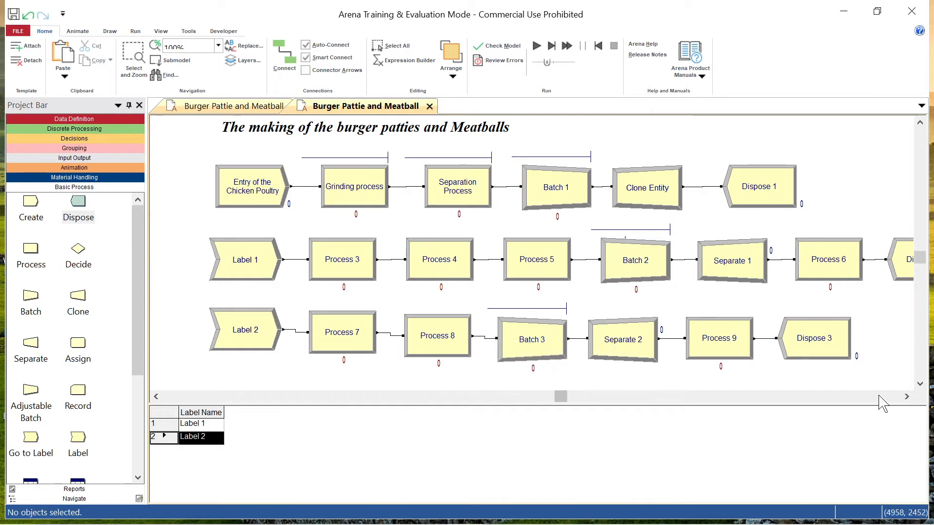
# - Check in the finished model how the first process after the Mince Meat 1 label is named
pyautogui.click(911, 399)
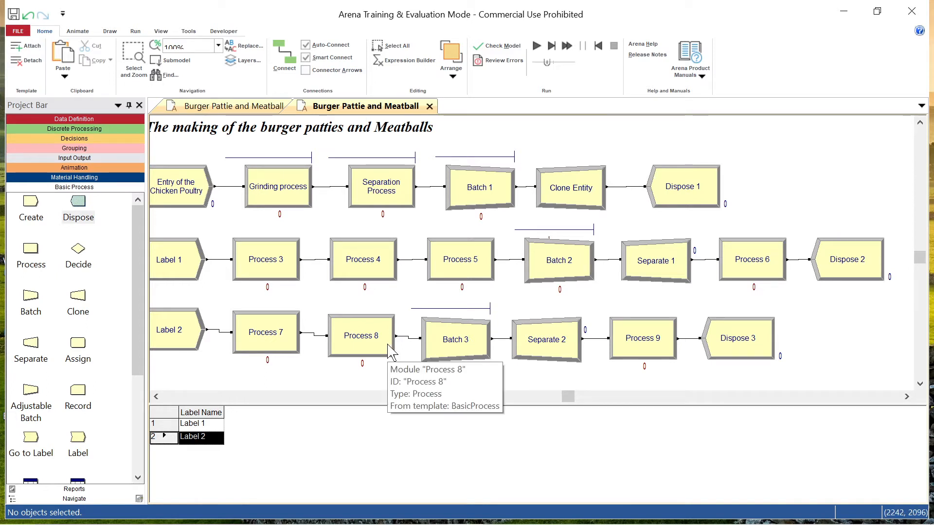
pyautogui.doubleClick(272, 266)
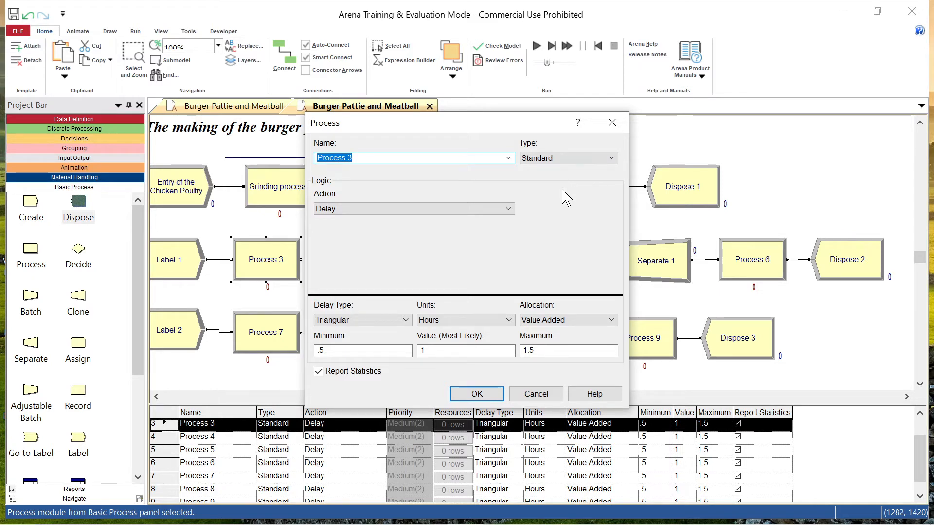
pyautogui.click(611, 123)
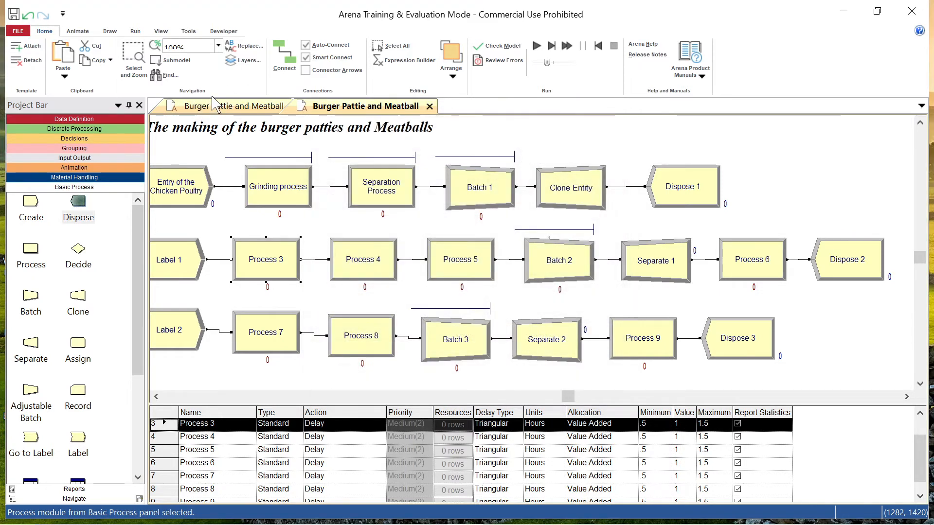
pyautogui.click(221, 106)
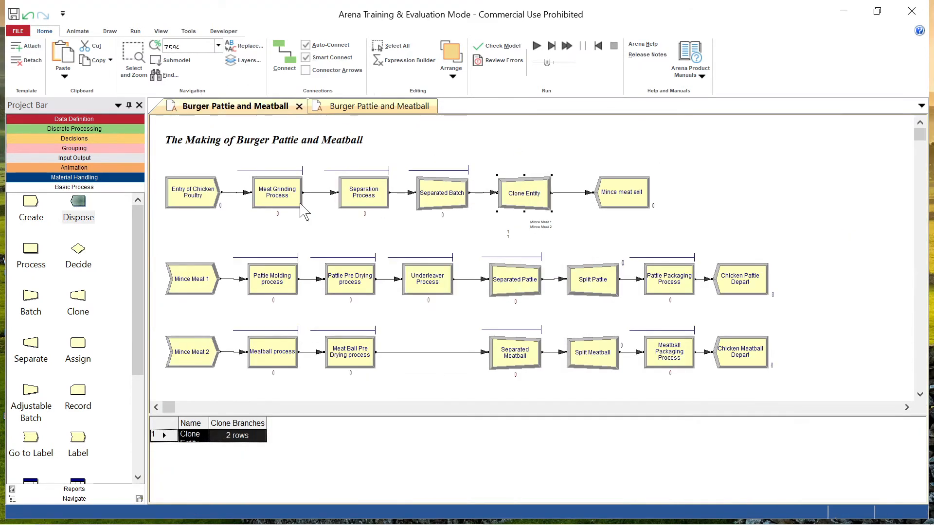
pyautogui.click(378, 108)
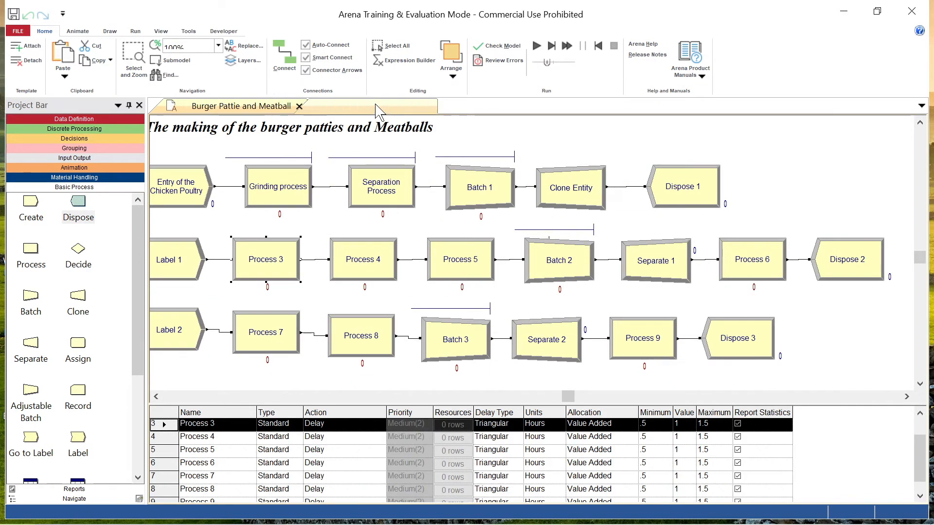
# - Rename the Process 3 module as "Pattie Molding process" and set its action to Seize Delay Release
pyautogui.doubleClick(271, 261)
pyautogui.write('P')
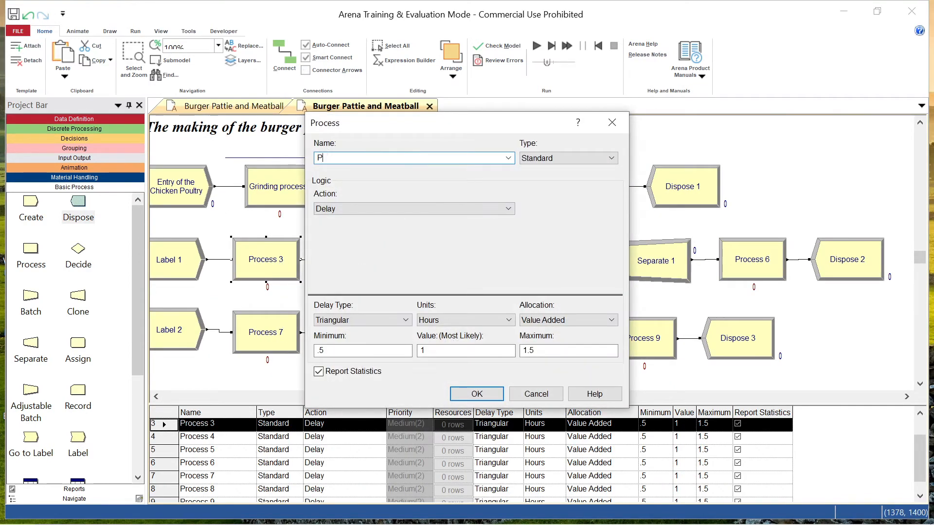
pyautogui.write('attie Molding process')
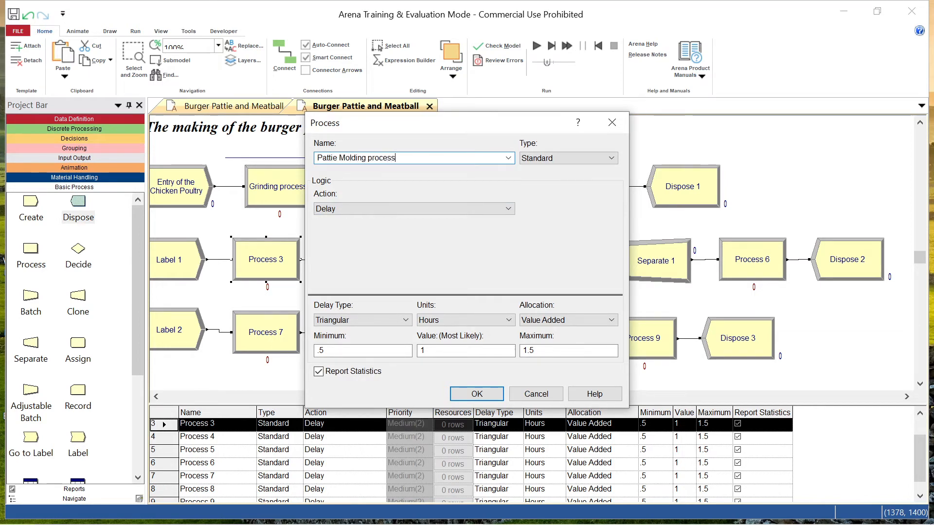
pyautogui.click(398, 209)
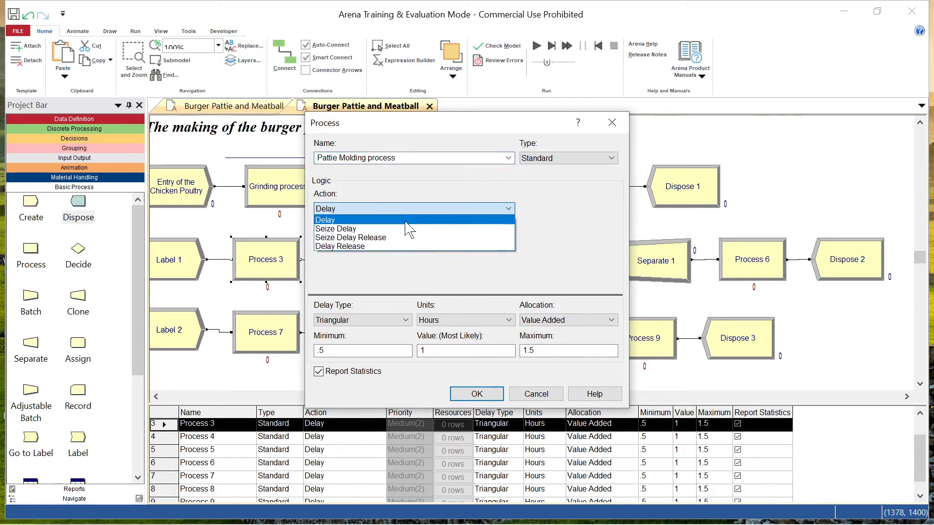
pyautogui.click(404, 238)
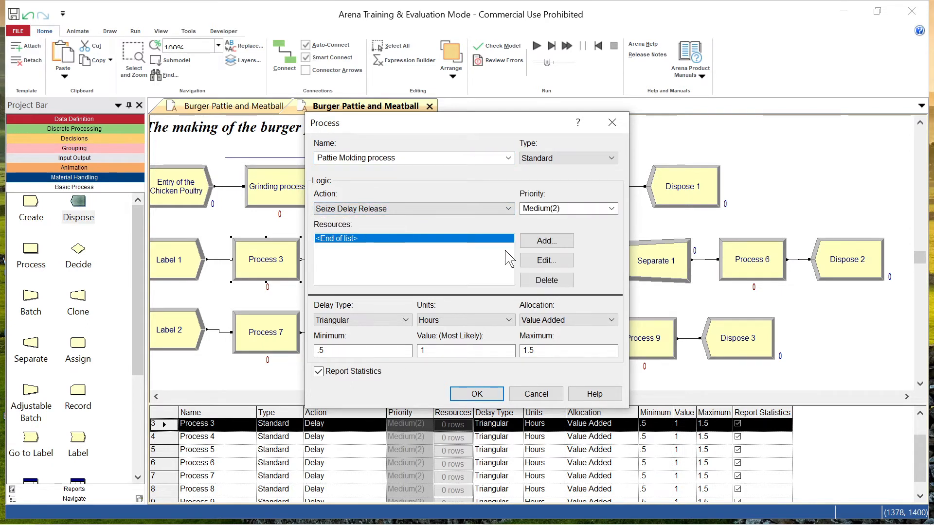
# - Add a resource named "Molding machine 1" to the Pattie Molding process
pyautogui.click(545, 241)
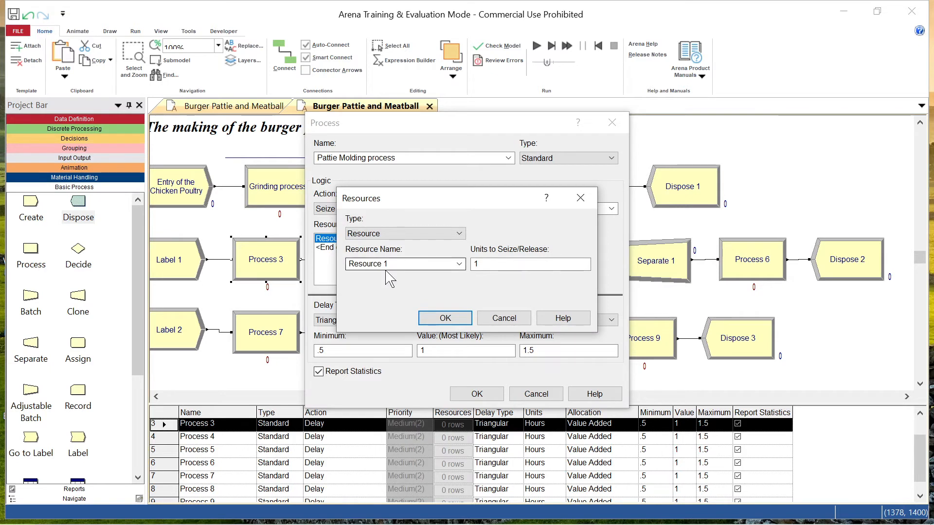
pyautogui.click(389, 264)
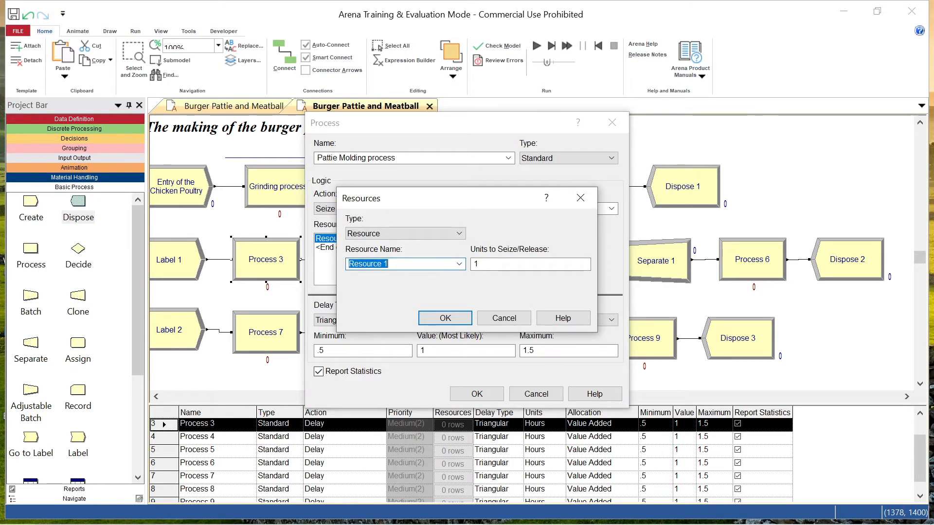
pyautogui.write('Moldin')
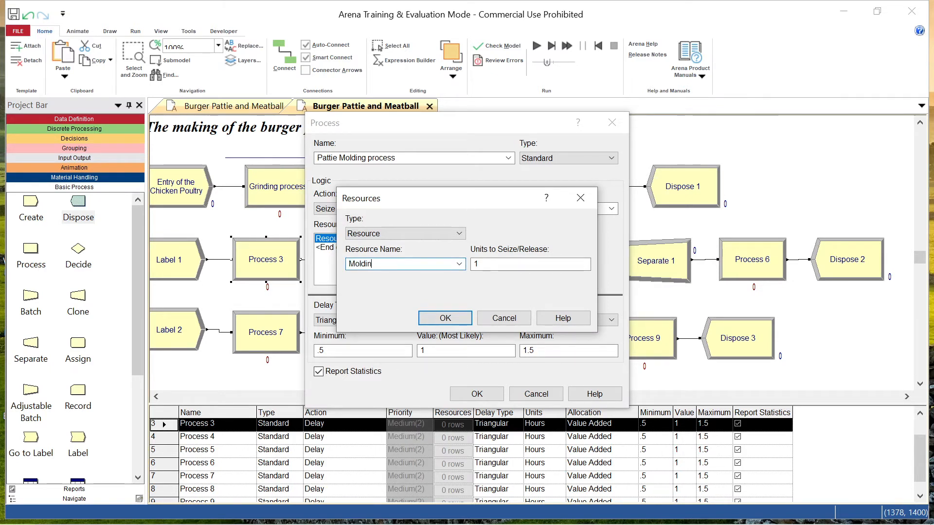
pyautogui.write('g machine 1')
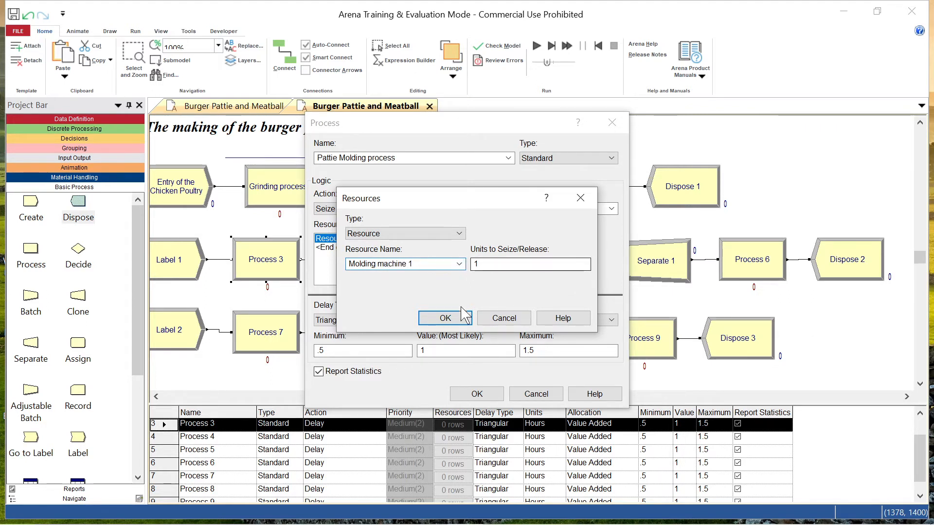
pyautogui.click(451, 319)
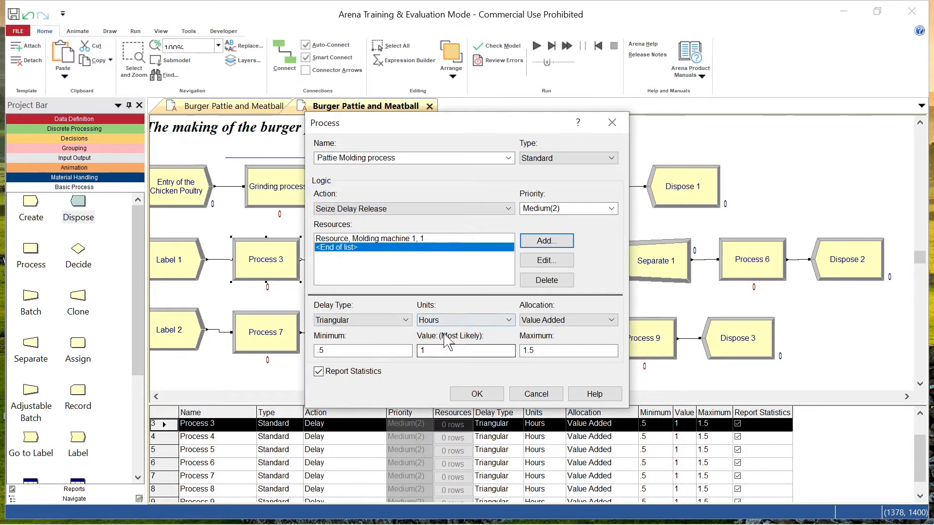
# - Give the Pattie Molding process a constant delay of 10 seconds with Non-Value Added allocation and accept its settings
pyautogui.click(403, 321)
pyautogui.click(394, 330)
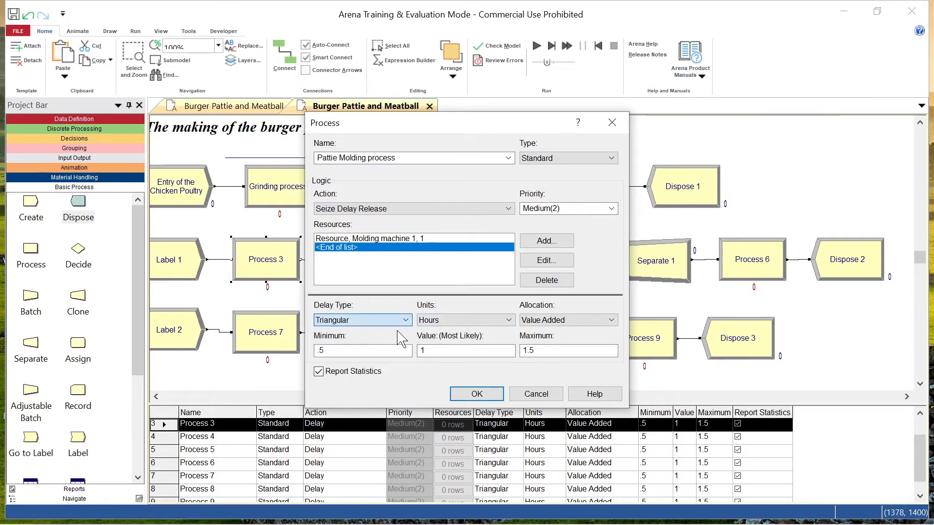
pyautogui.click(494, 320)
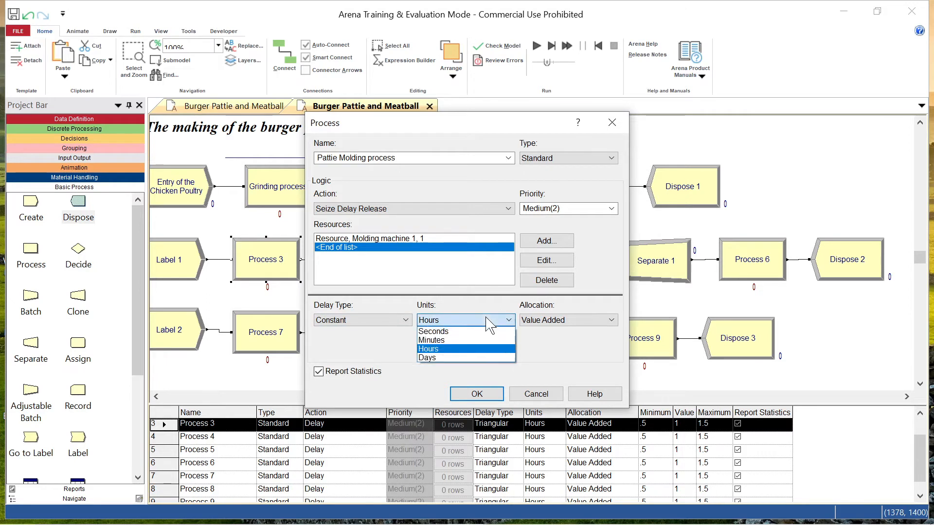
pyautogui.click(483, 332)
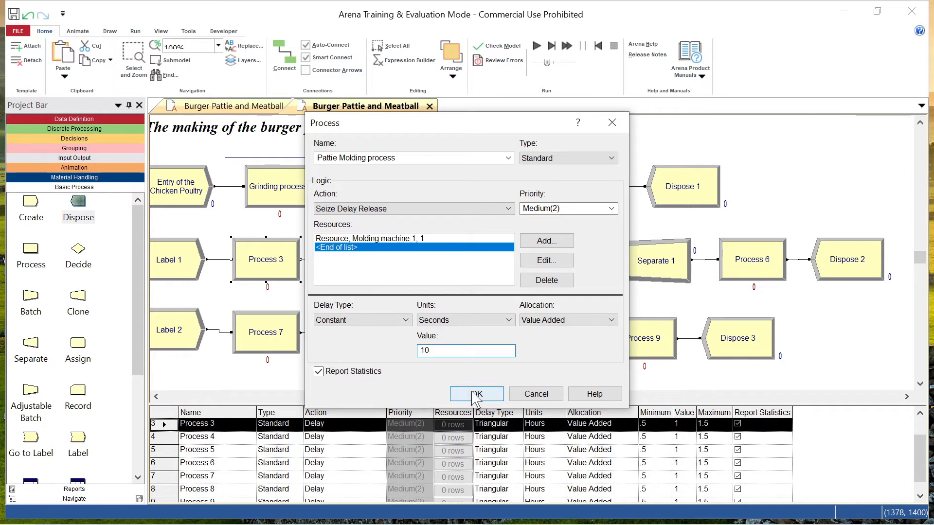
pyautogui.click(610, 321)
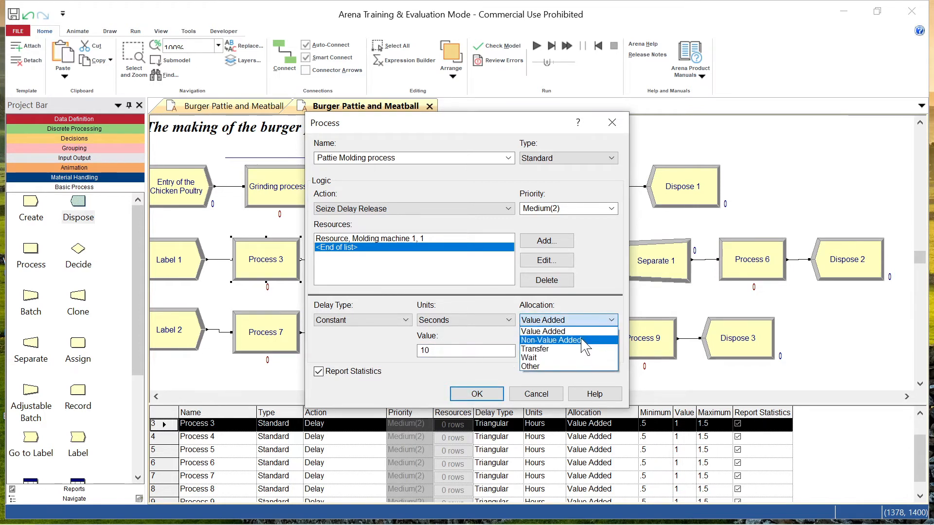
pyautogui.click(551, 340)
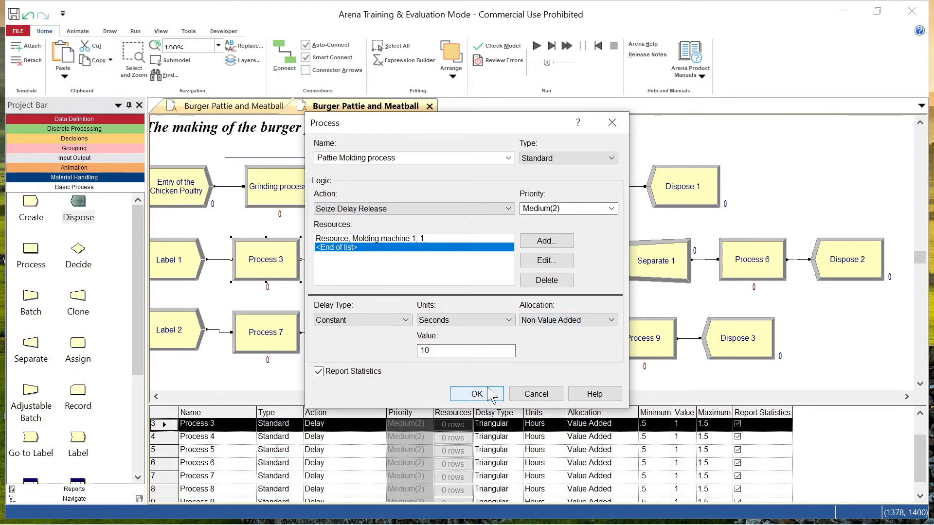
pyautogui.click(477, 394)
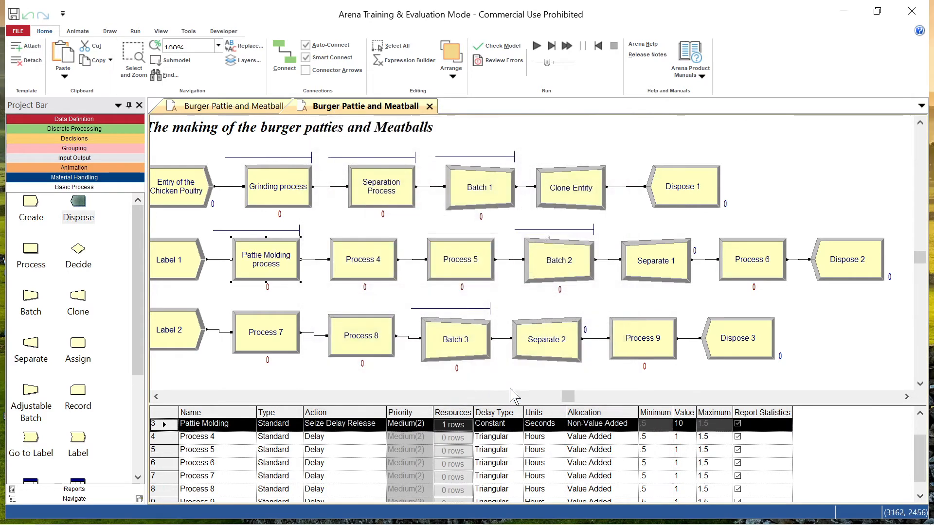
# - Rename the Process 7 module as "Meatball Molding Process" and set its action to Seize Delay Release
pyautogui.doubleClick(250, 336)
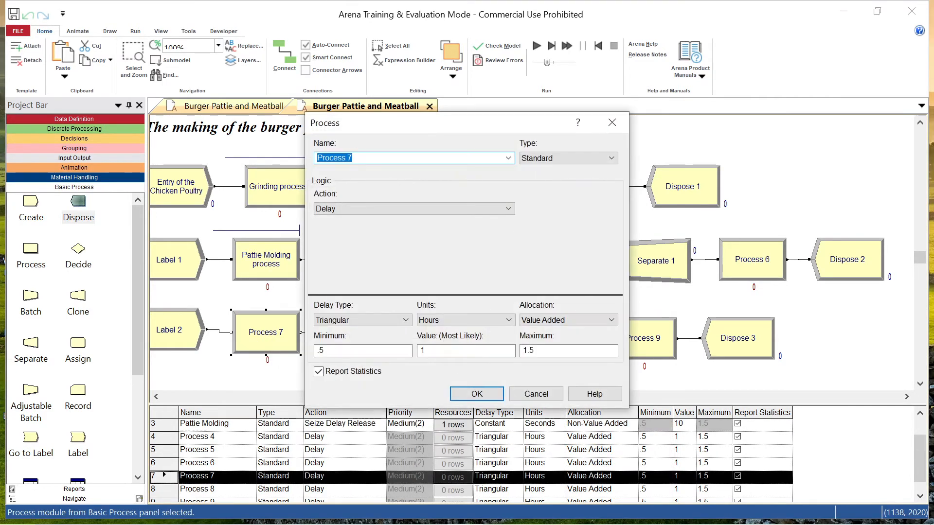
pyautogui.write('Meatball')
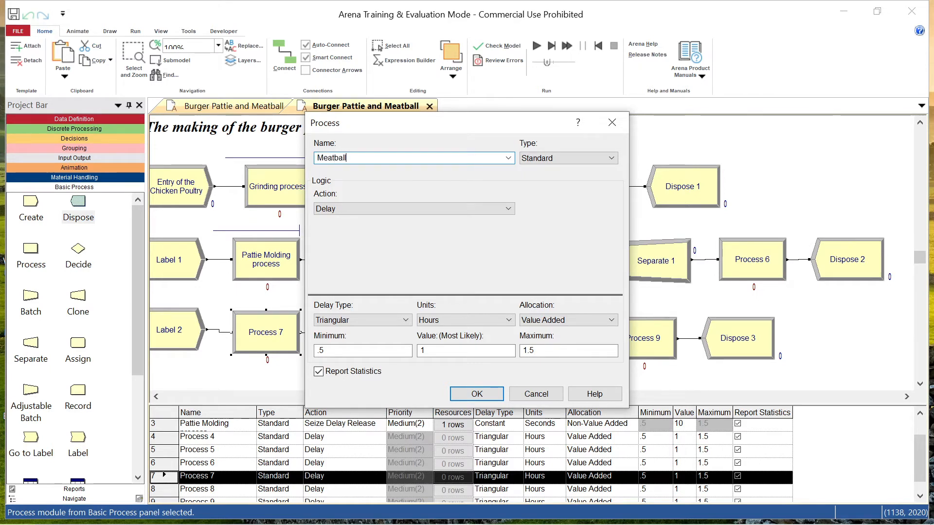
pyautogui.write(' Molding Process')
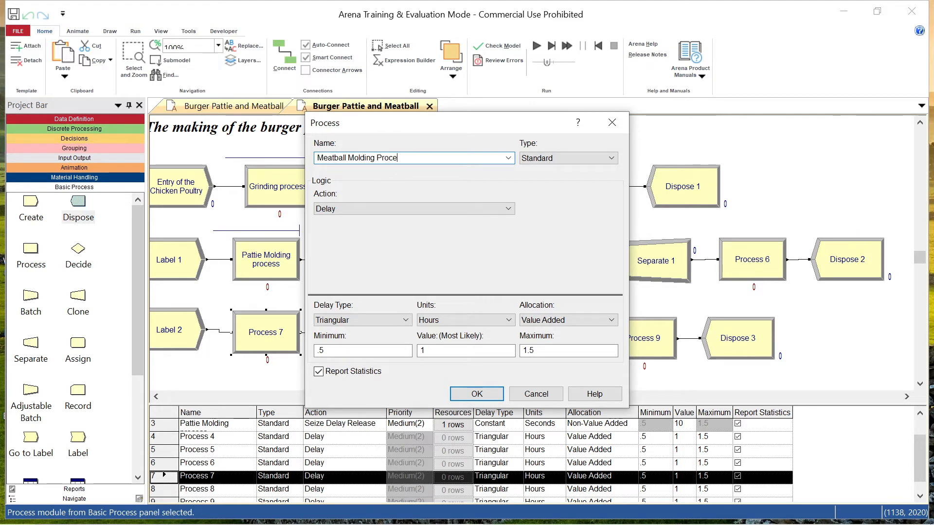
pyautogui.click(417, 212)
pyautogui.click(436, 238)
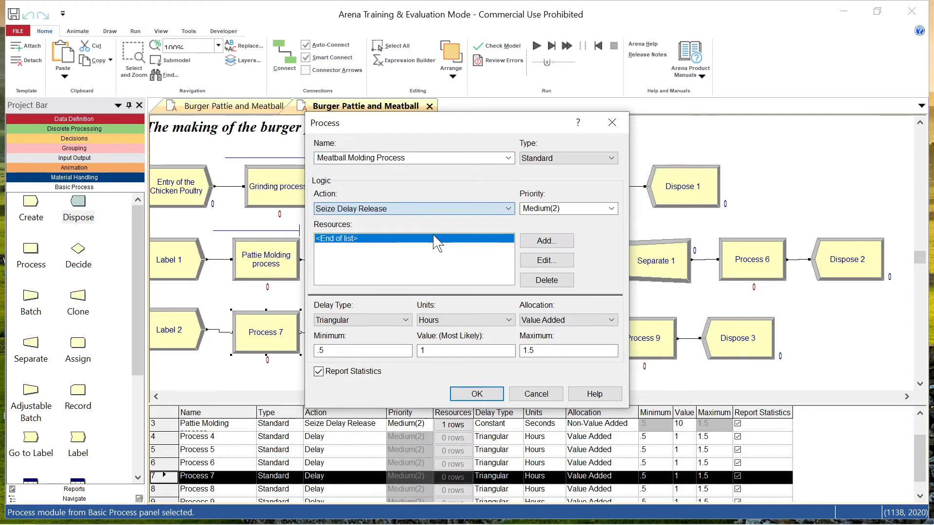
# - Add the resource "Molding Machine 2" to the Meatball Molding Process and give it a constant delay of 10 seconds
pyautogui.click(554, 244)
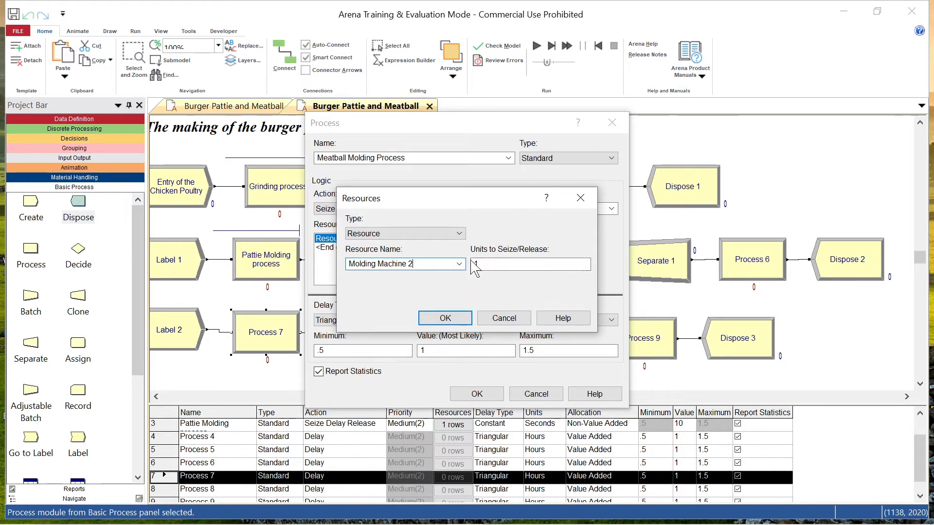
pyautogui.click(445, 318)
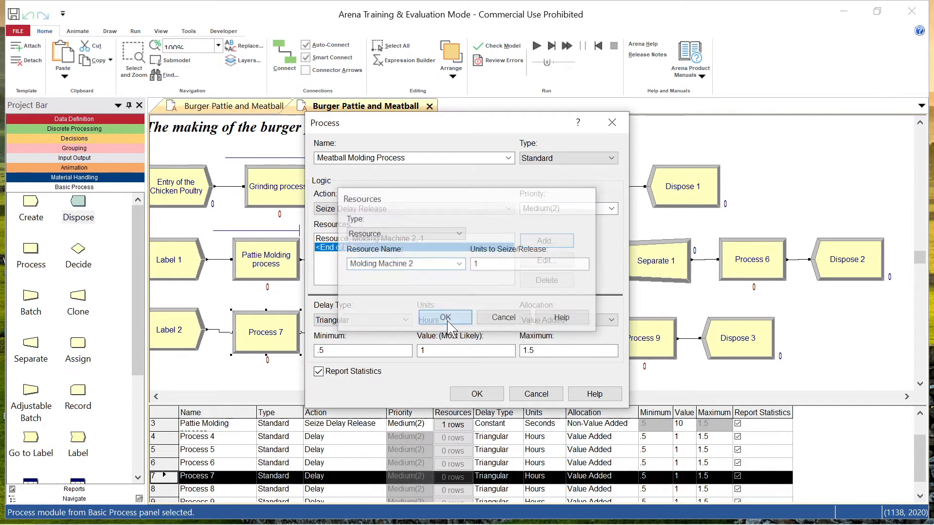
pyautogui.click(392, 320)
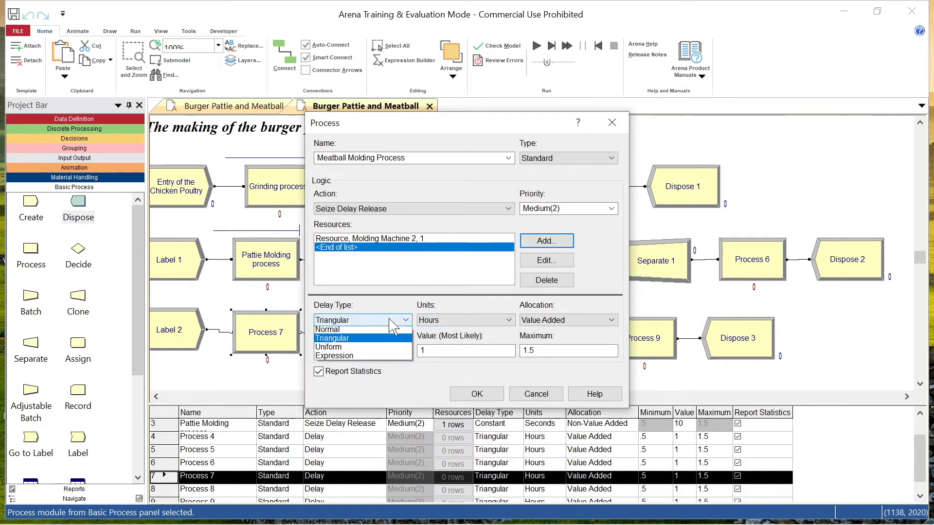
pyautogui.click(391, 332)
pyautogui.click(466, 320)
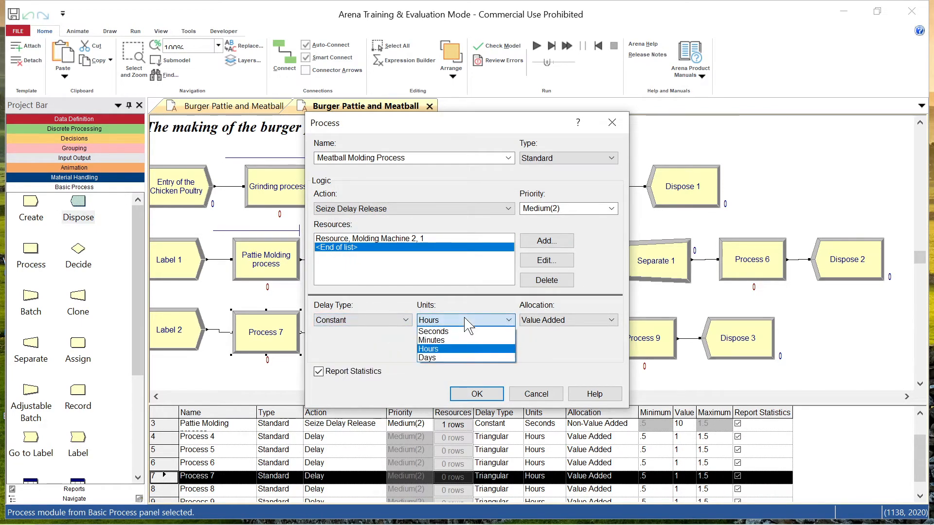
pyautogui.click(467, 332)
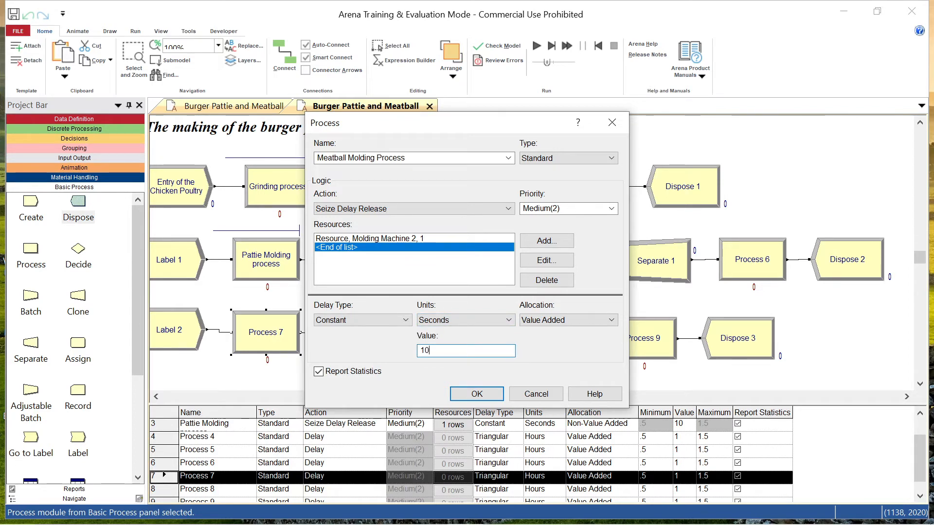
pyautogui.click(485, 393)
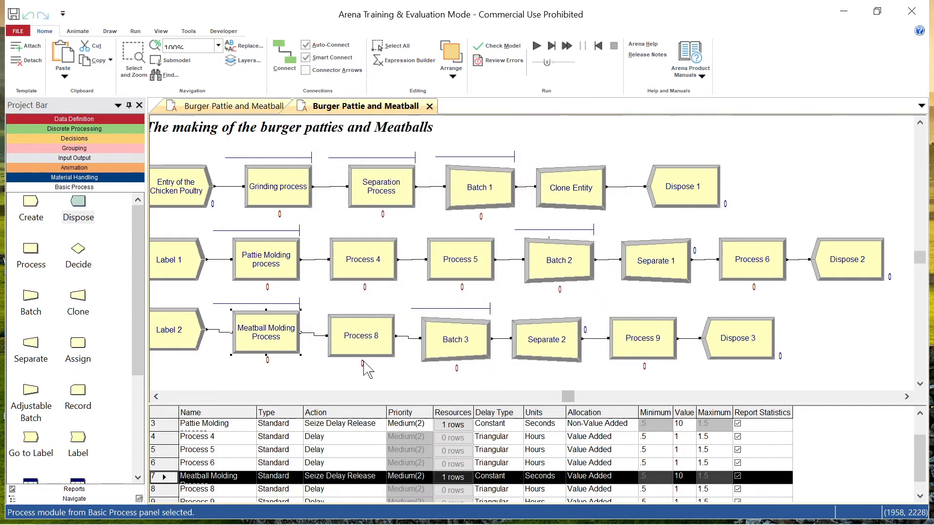
# - After consulting the finished model, rename the Process 4 module as "Pre Drying process 1" and set its action to Seize Delay Release
pyautogui.click(254, 107)
pyautogui.click(254, 105)
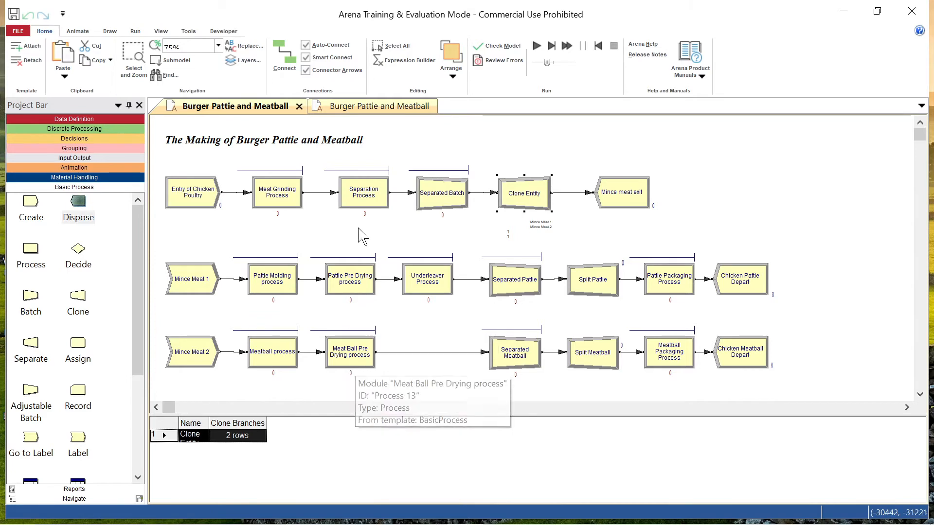
pyautogui.click(370, 107)
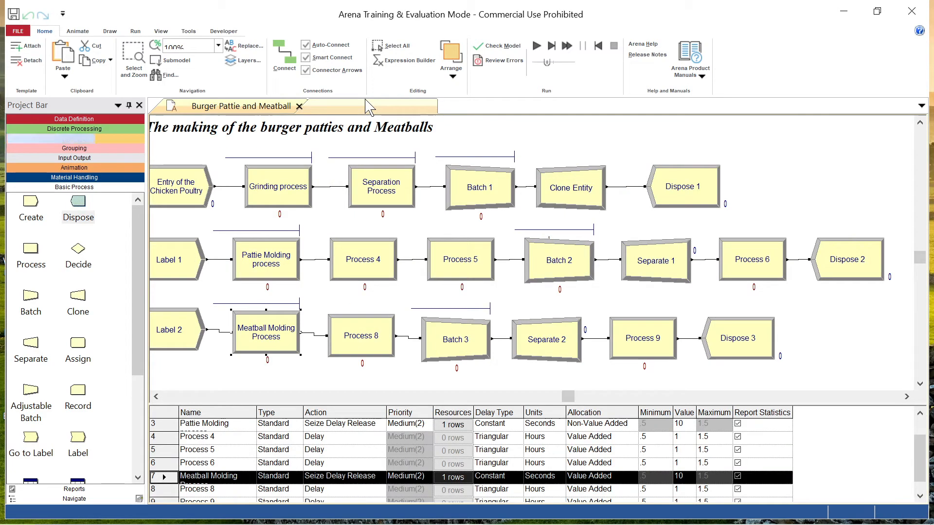
pyautogui.doubleClick(382, 277)
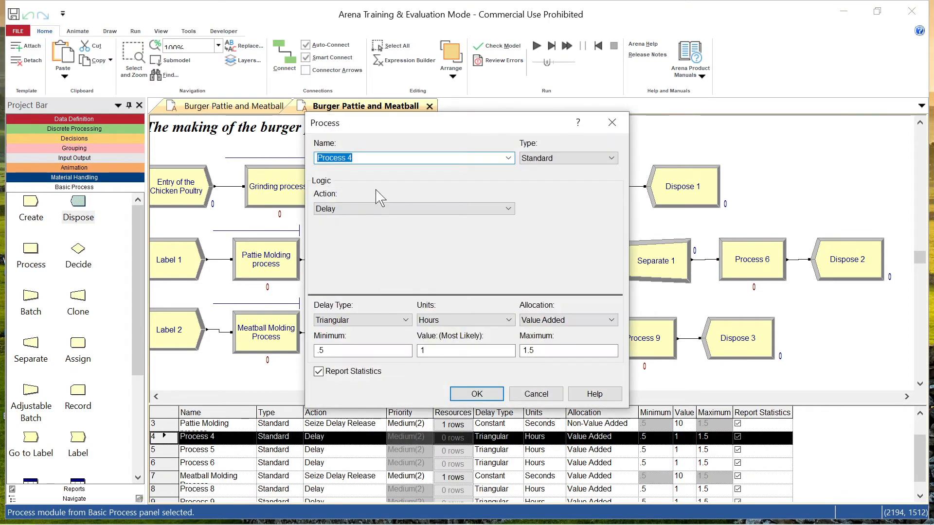
pyautogui.write('P')
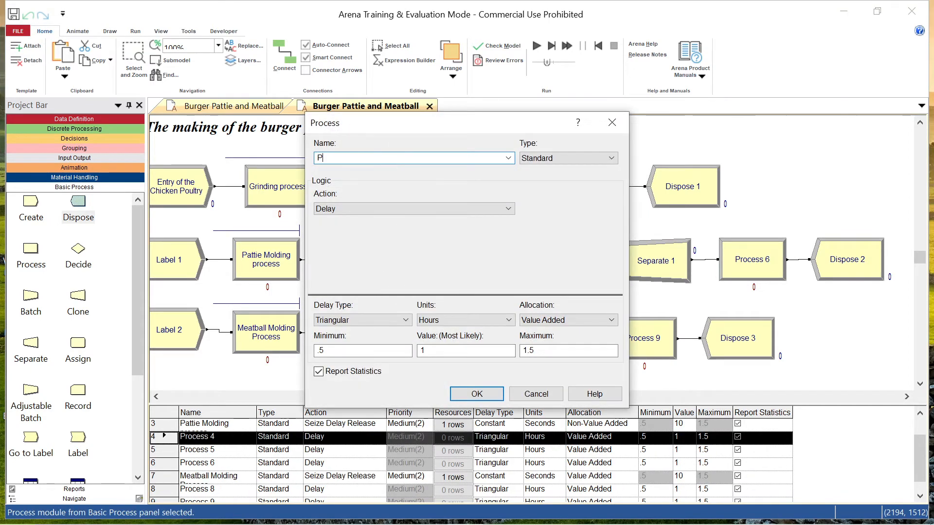
pyautogui.write('redr')
pyautogui.press('BackSpace')
pyautogui.press('BackSpace')
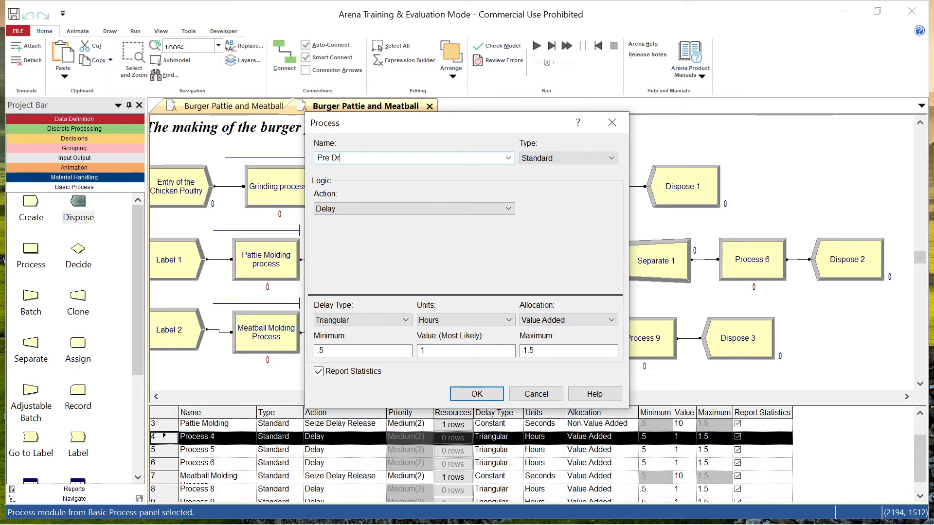
pyautogui.write('process 1')
pyautogui.click(509, 209)
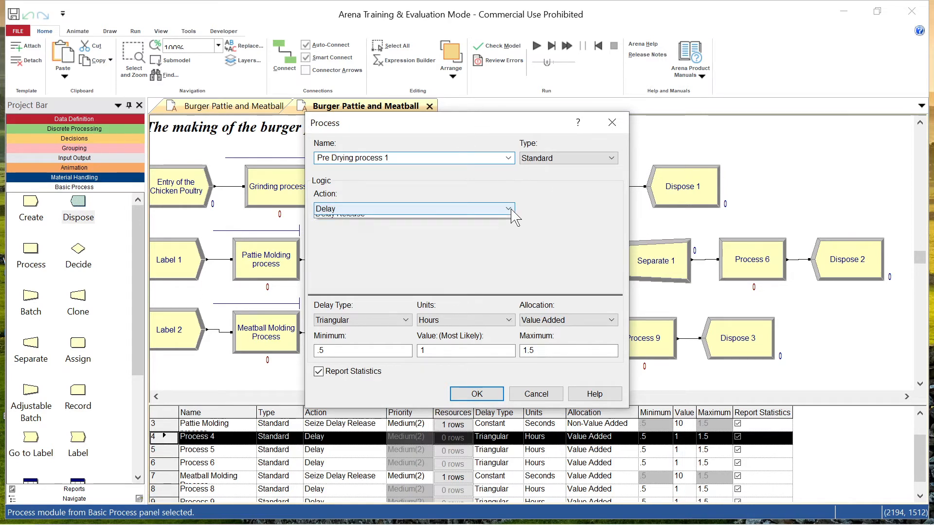
pyautogui.click(481, 238)
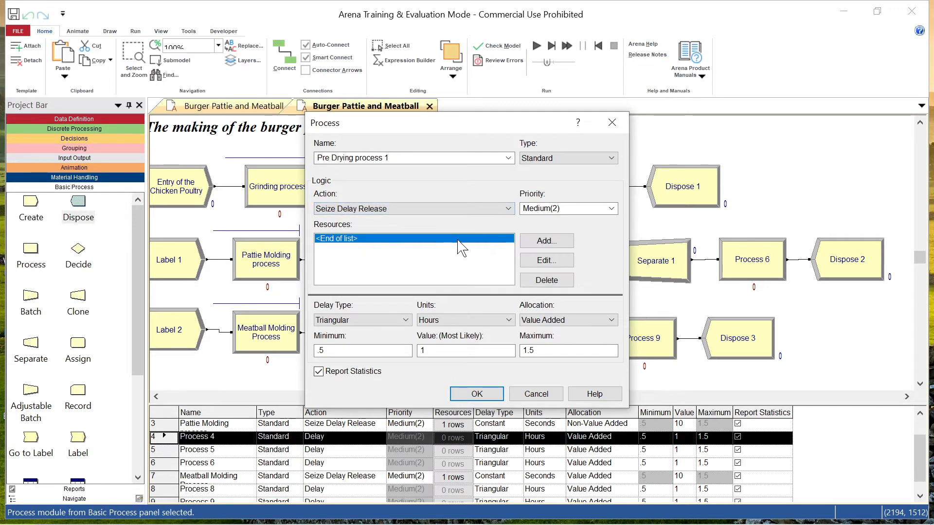
# - Add a resource named "Pre drying machine 1" to Pre Drying process 1
pyautogui.click(544, 240)
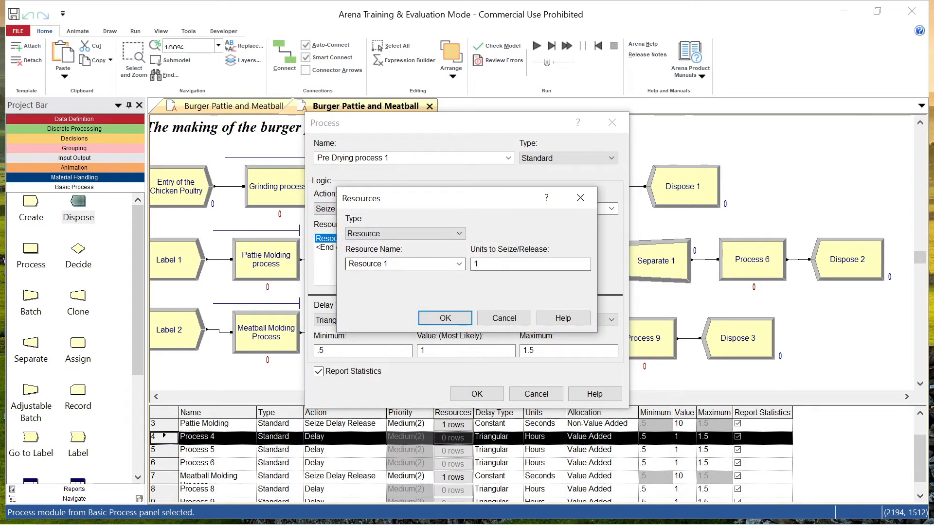
pyautogui.write('Pre drying')
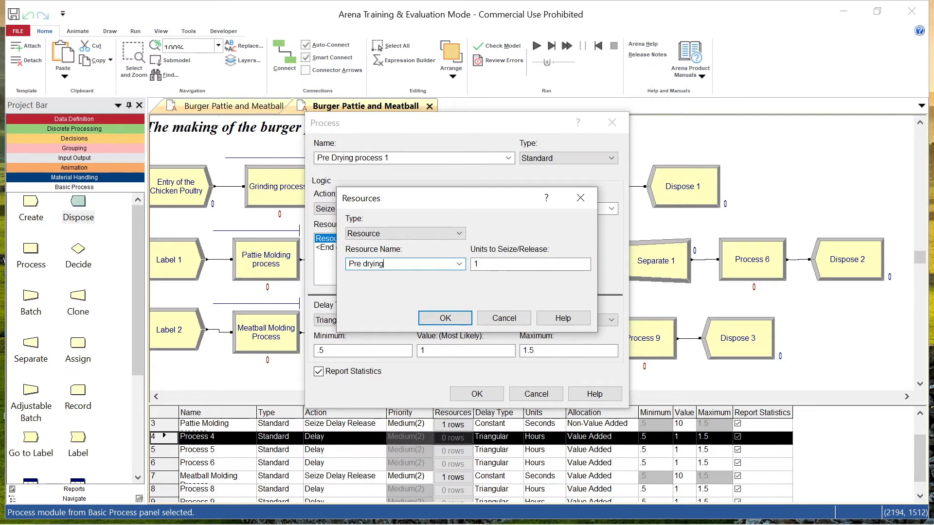
pyautogui.write('machine 1')
pyautogui.click(456, 317)
# - Give Pre Drying process 1 a constant delay of 10 seconds and accept its settings
pyautogui.click(405, 320)
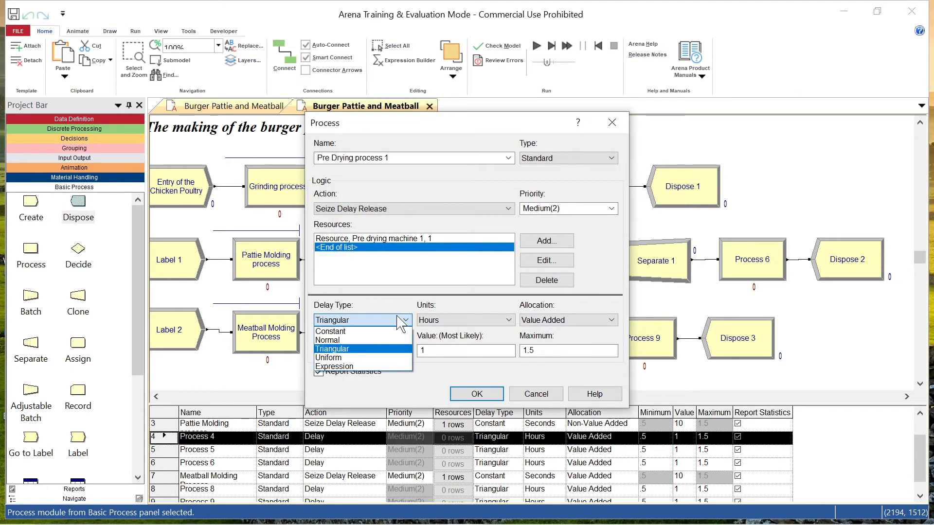
pyautogui.click(397, 328)
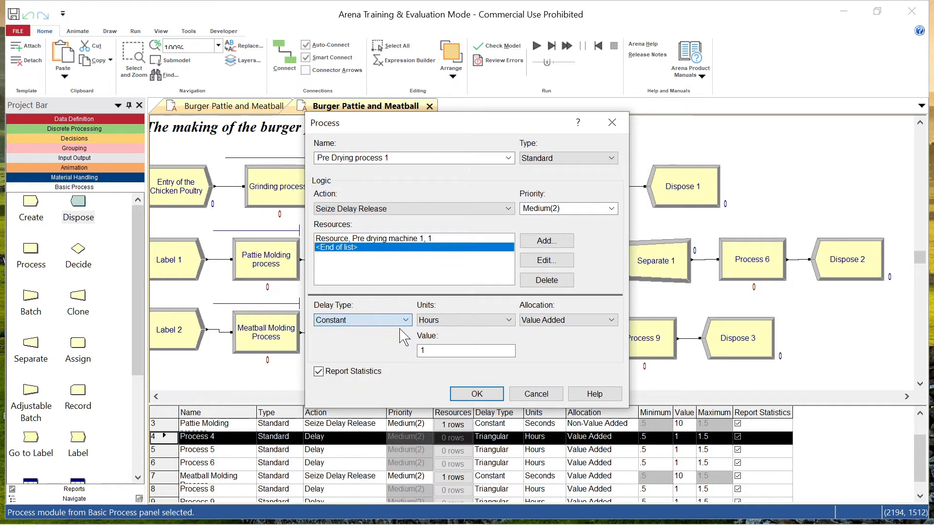
pyautogui.click(474, 320)
pyautogui.click(467, 334)
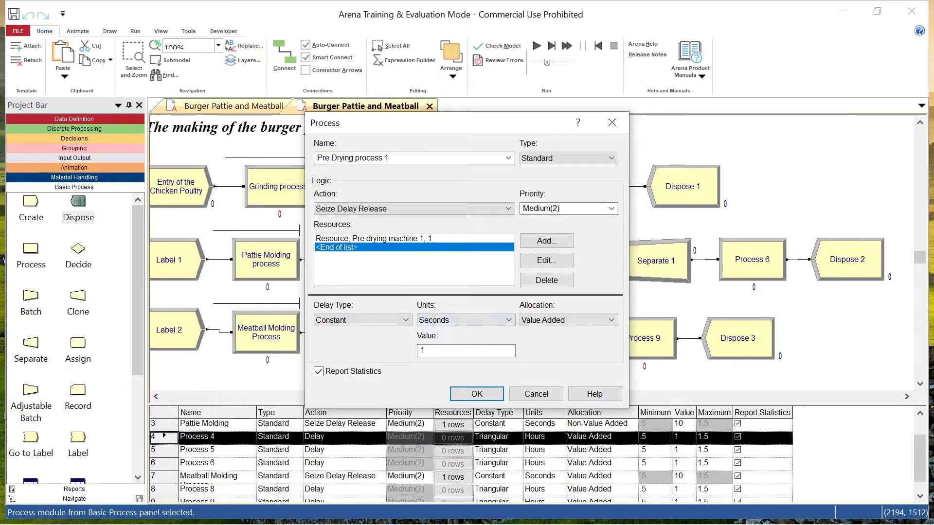
pyautogui.click(466, 350)
pyautogui.write('0')
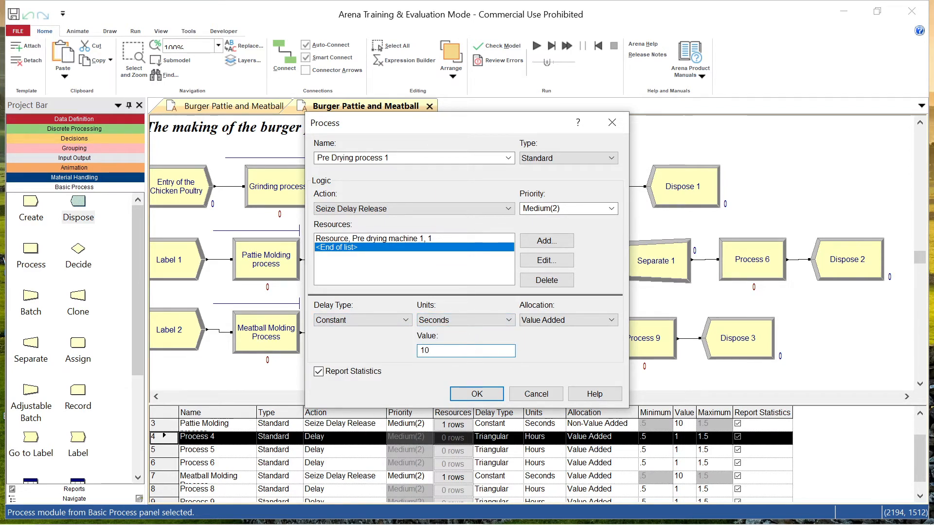
pyautogui.click(481, 394)
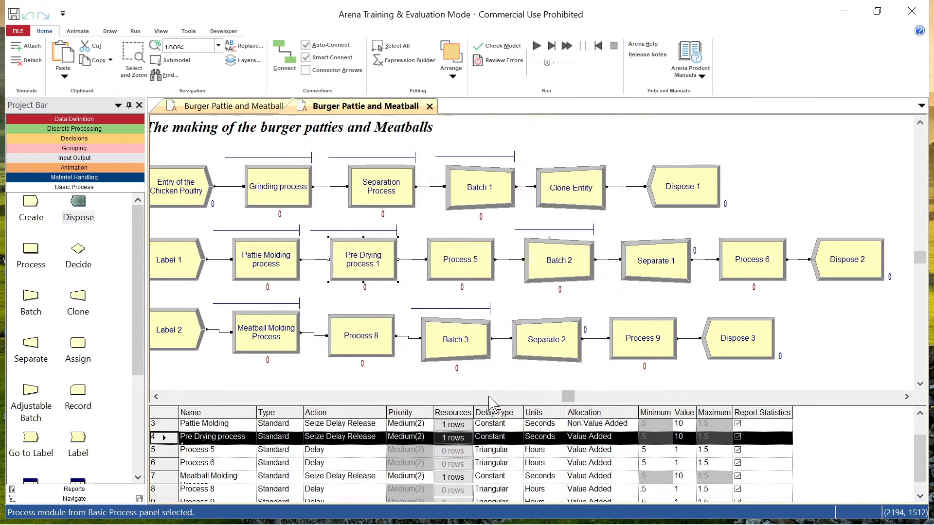
# - Rename the Process 8 module as "Pre Drying Process 2" and set its action to Seize Delay Release
pyautogui.doubleClick(373, 356)
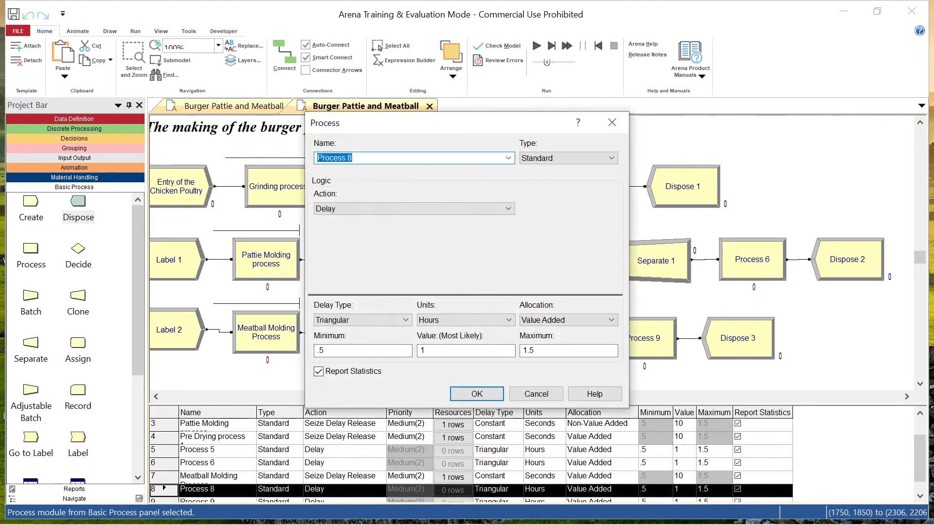
pyautogui.write('Pre Drying Pr')
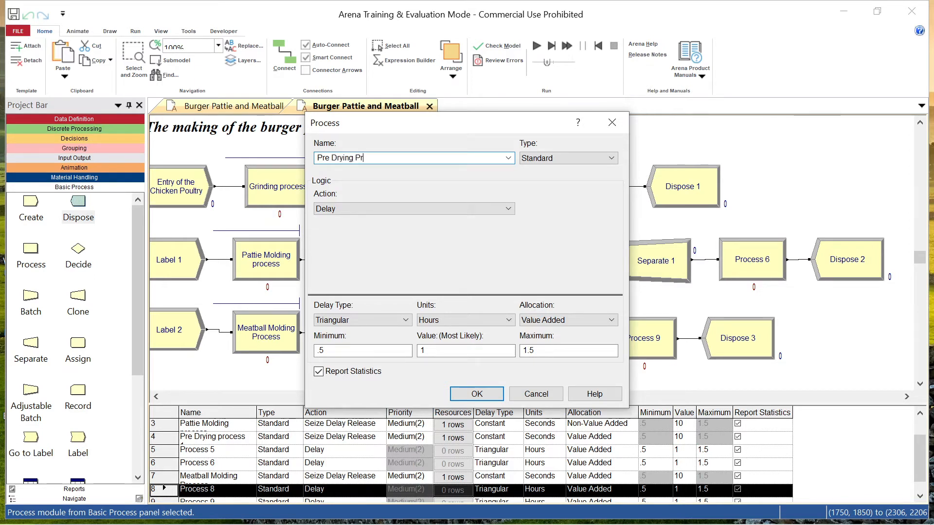
pyautogui.write('ocess 2')
pyautogui.click(442, 208)
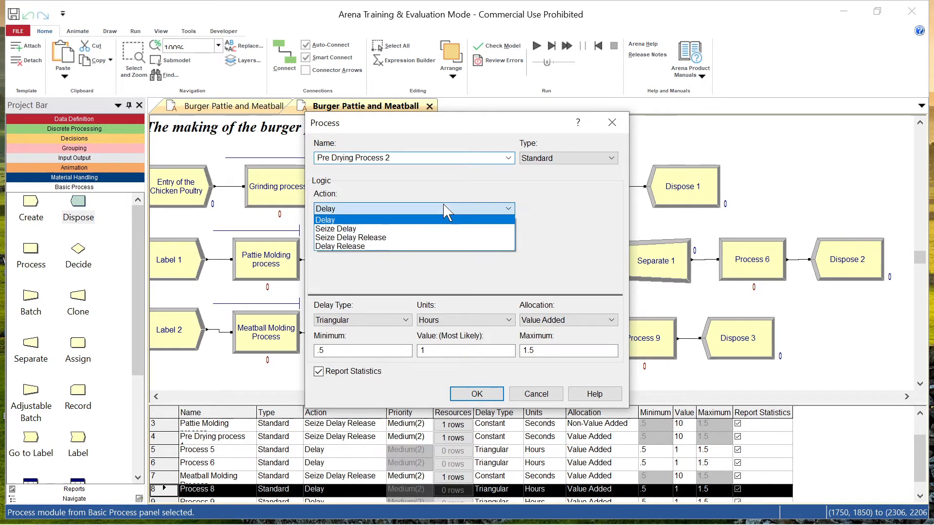
pyautogui.click(445, 238)
# - Add a resource named "Pre drying machine 2" to Pre Drying Process 2
pyautogui.click(546, 241)
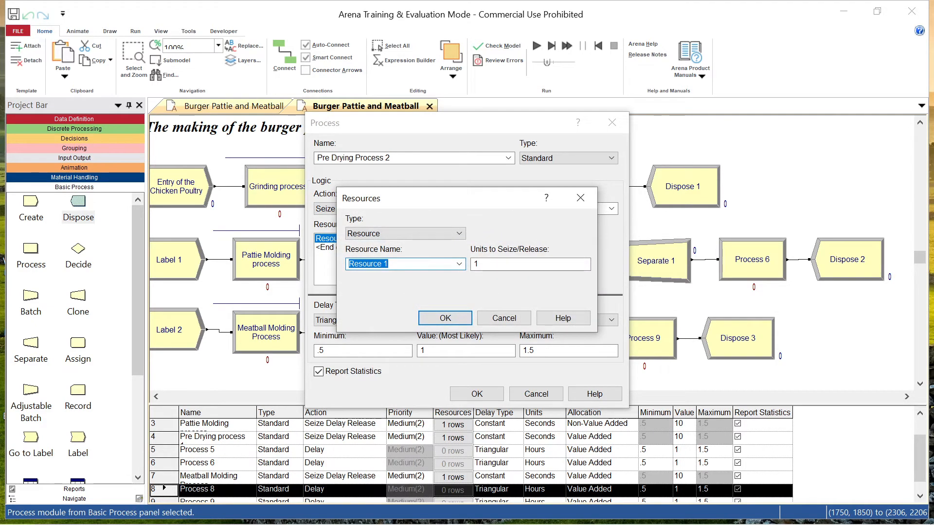
pyautogui.write('Pre drying machine 2')
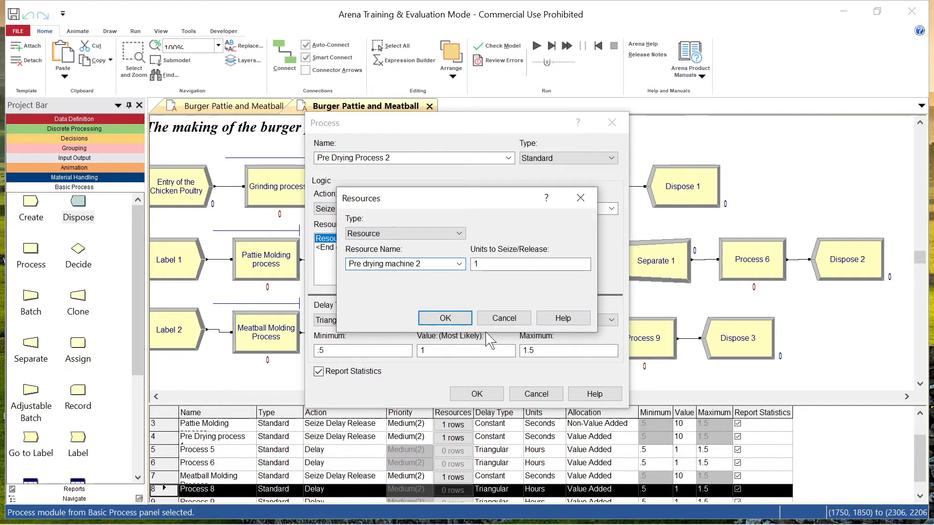
pyautogui.click(453, 320)
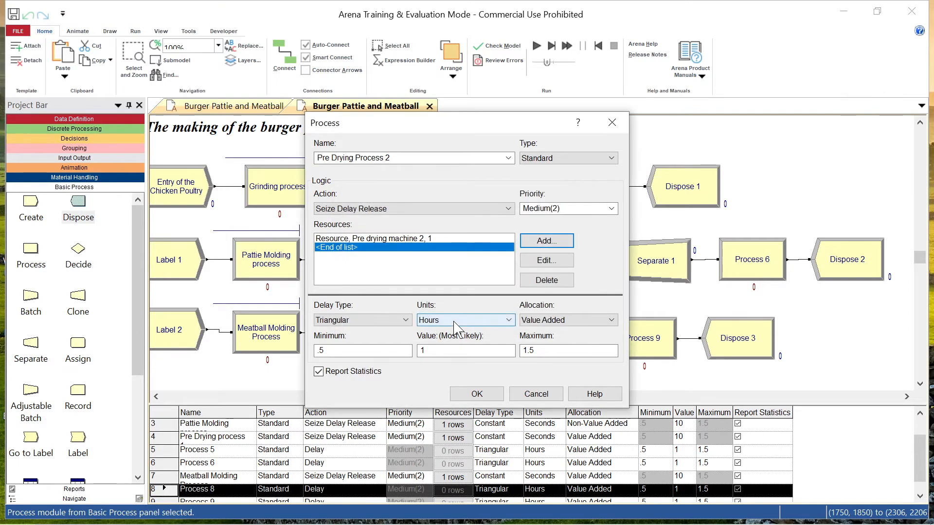
# - Give Pre Drying Process 2 a constant delay of 10 seconds and accept its settings
pyautogui.click(404, 322)
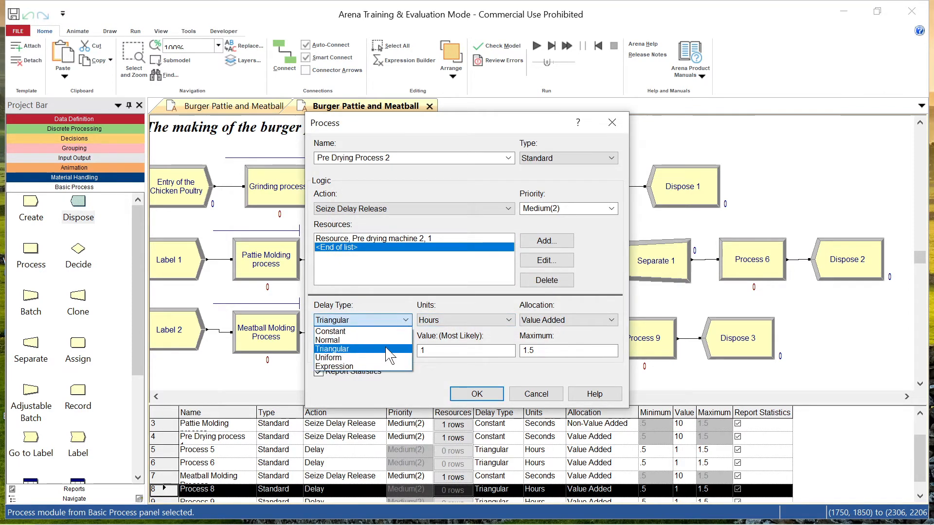
pyautogui.click(399, 333)
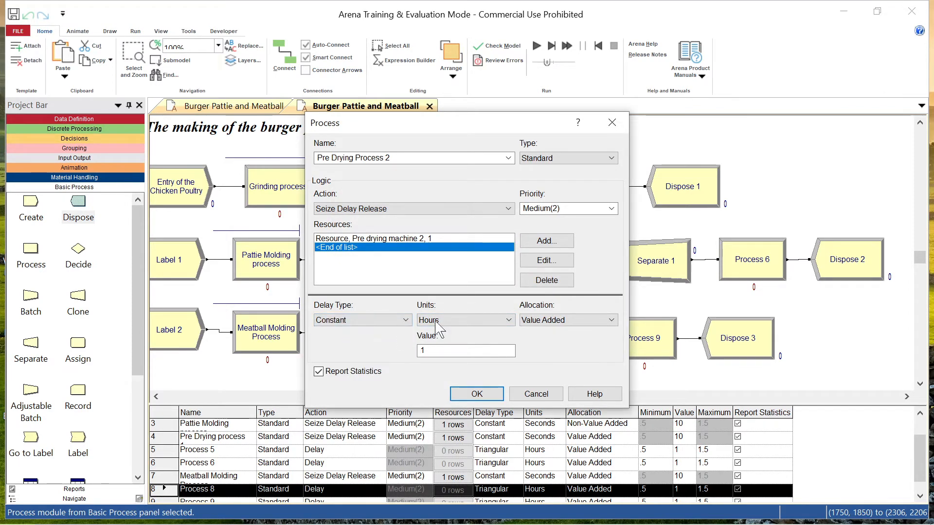
pyautogui.click(456, 319)
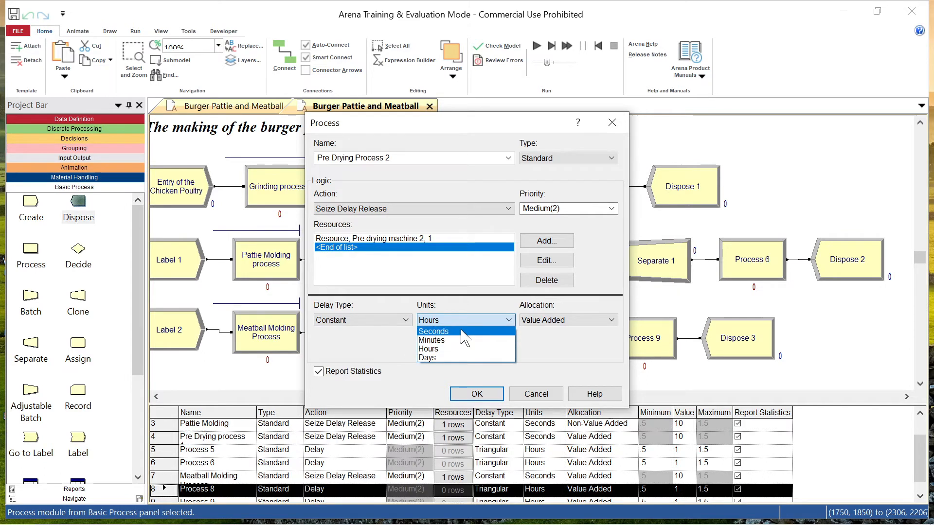
pyautogui.click(466, 332)
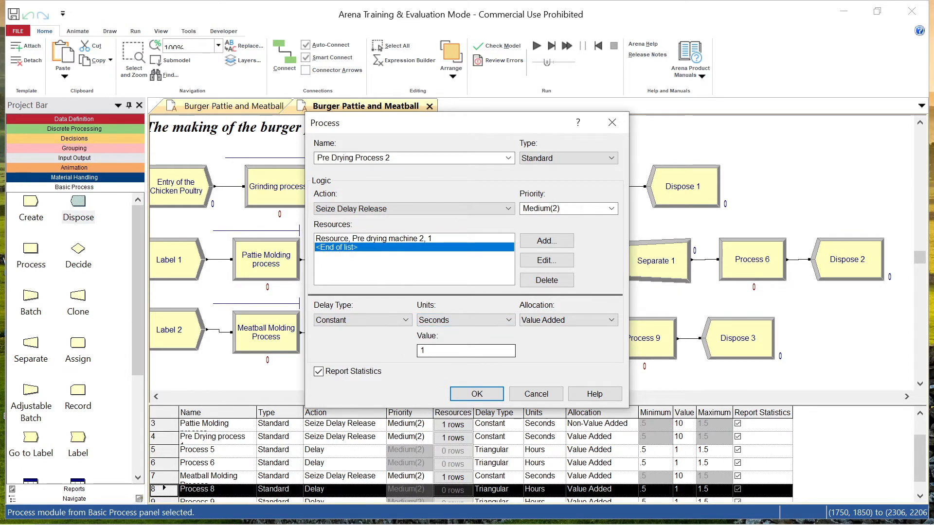
pyautogui.click(452, 351)
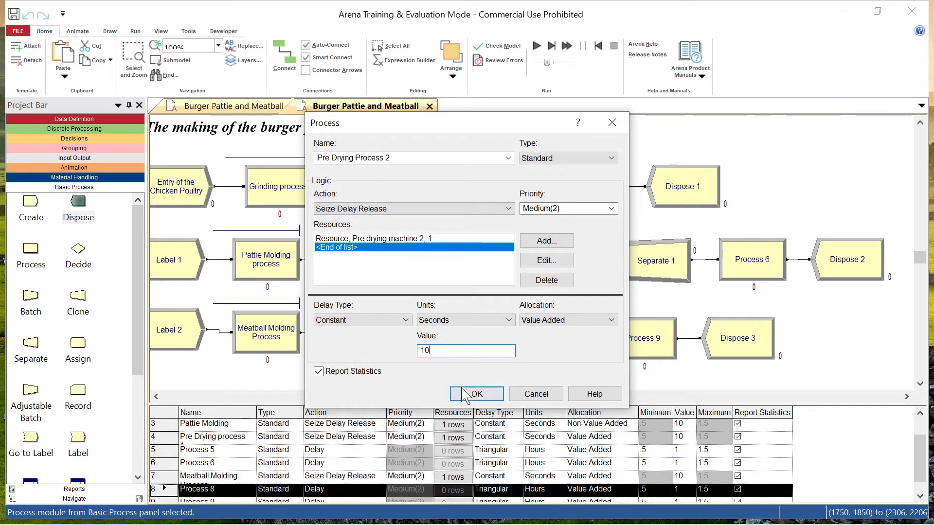
pyautogui.click(476, 393)
# - Move Batch 3, Separate 2, Process 9 and Dispose 3 together so that Batch 3 lines up beneath Batch 2
pyautogui.click(411, 291)
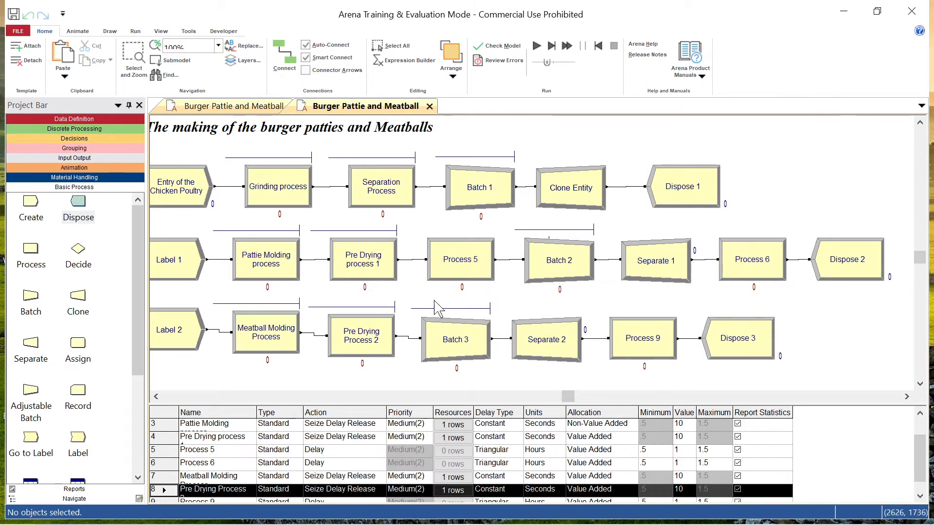
pyautogui.moveTo(407, 296); pyautogui.dragTo(816, 397)
pyautogui.moveTo(468, 336); pyautogui.dragTo(572, 325)
pyautogui.click(501, 309)
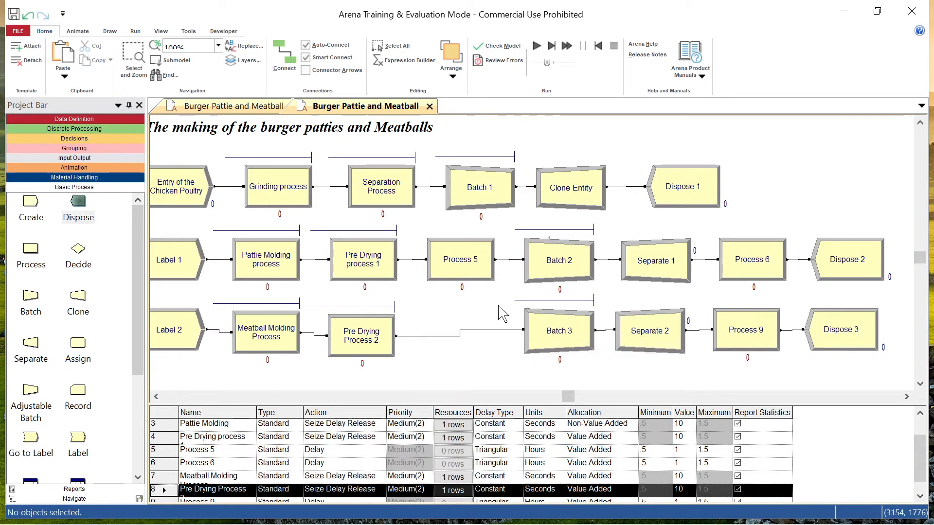
# - After consulting the finished model, rename the Process 5 module as "Underleaver Process" and set its action to Seize Delay Release
pyautogui.click(256, 106)
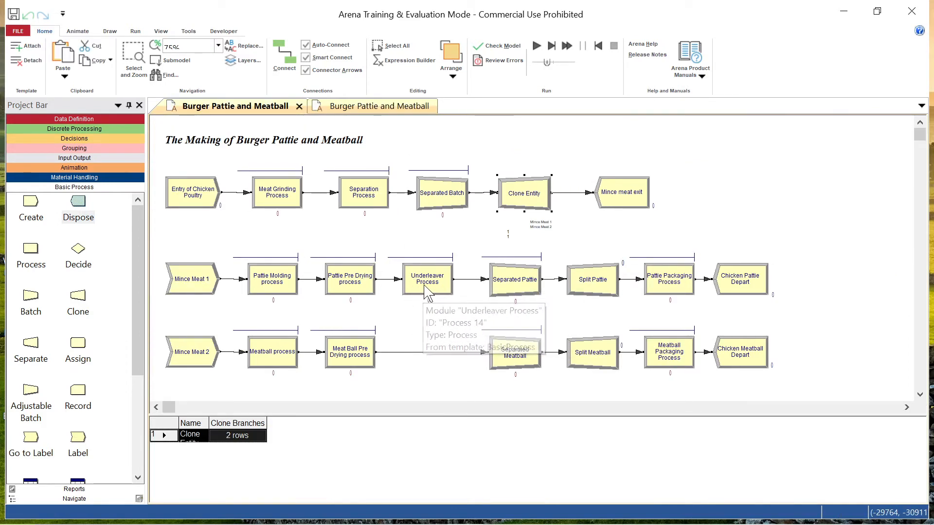
pyautogui.click(407, 108)
pyautogui.click(472, 270)
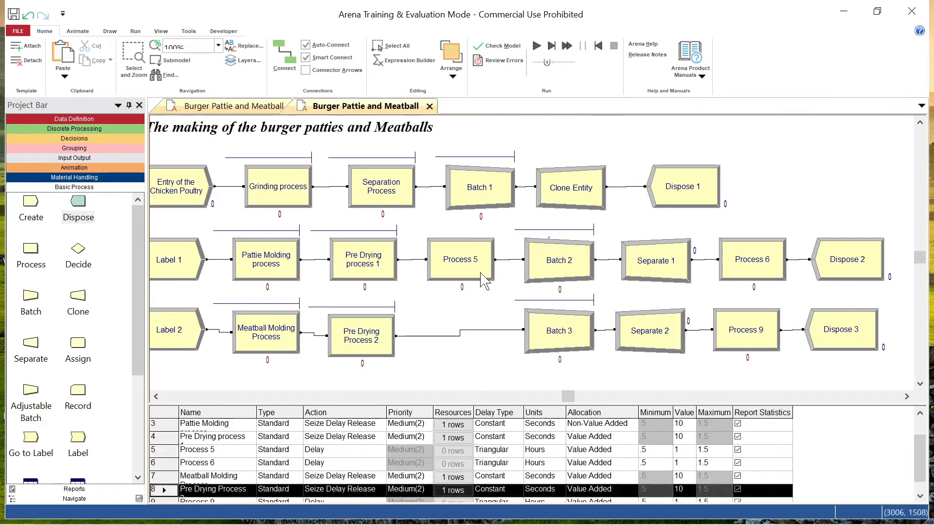
pyautogui.doubleClick(474, 274)
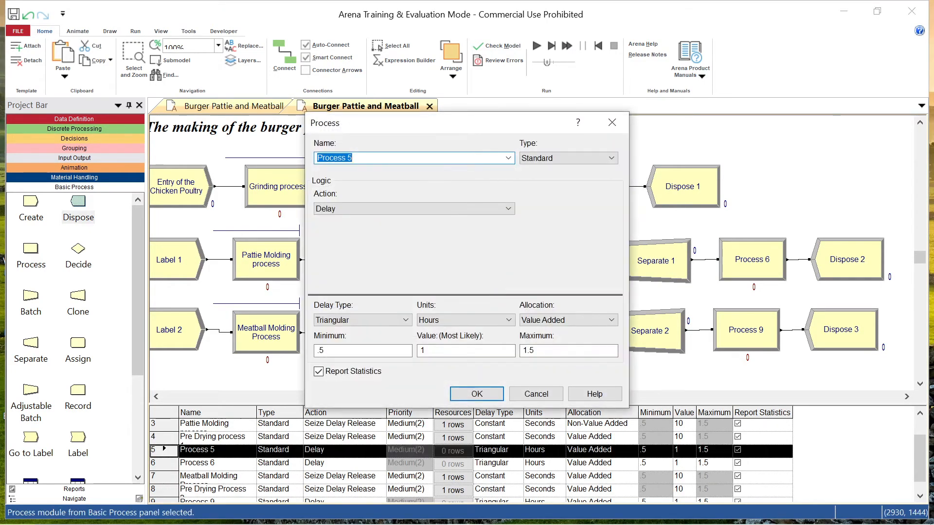
pyautogui.write('Under')
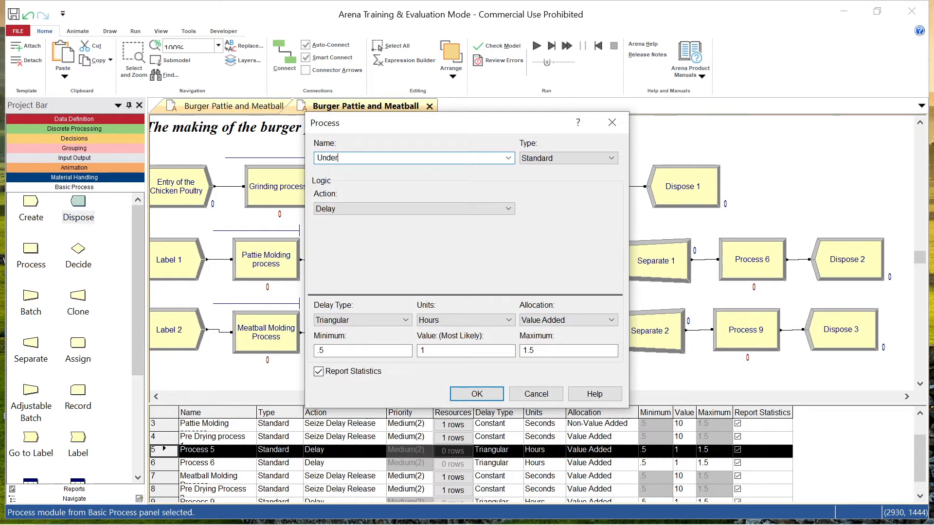
pyautogui.write('leaver Process')
pyautogui.click(462, 218)
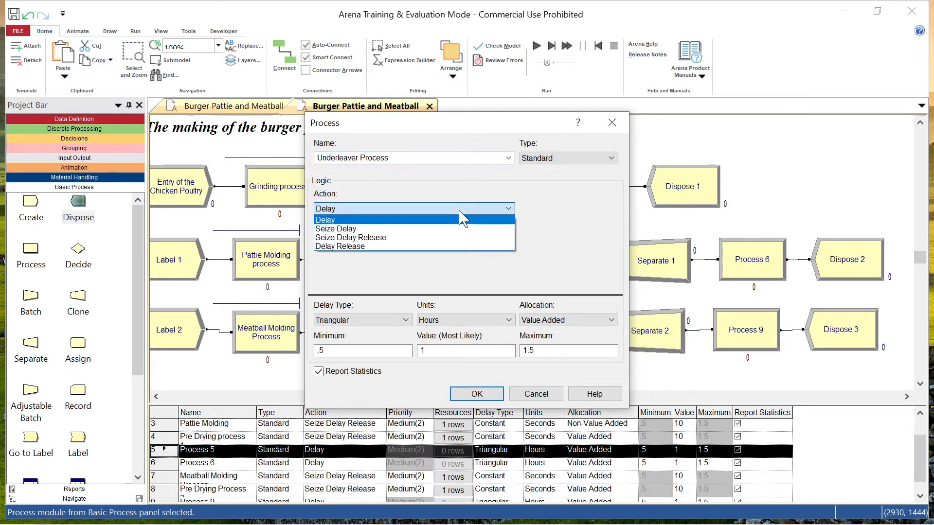
pyautogui.click(451, 238)
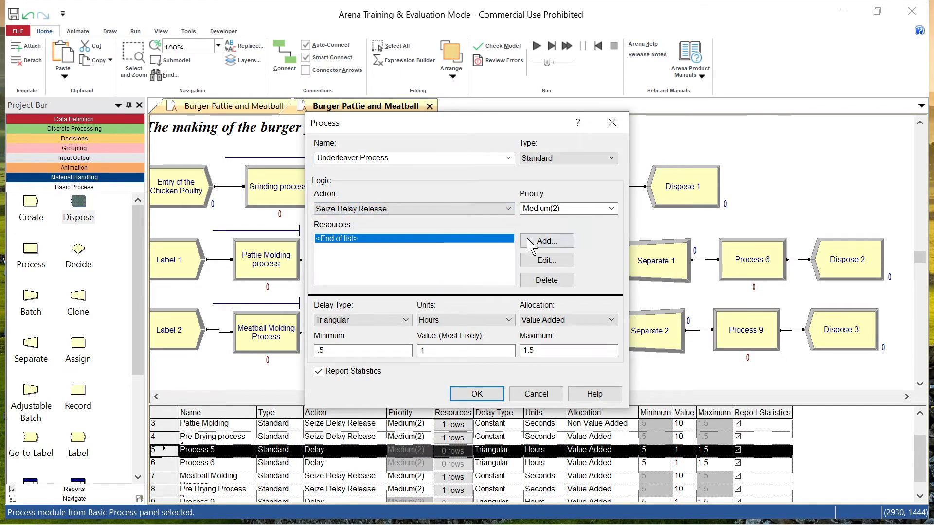
# - Add a resource named "Underleaver machine" to the Underleaver Process
pyautogui.click(540, 241)
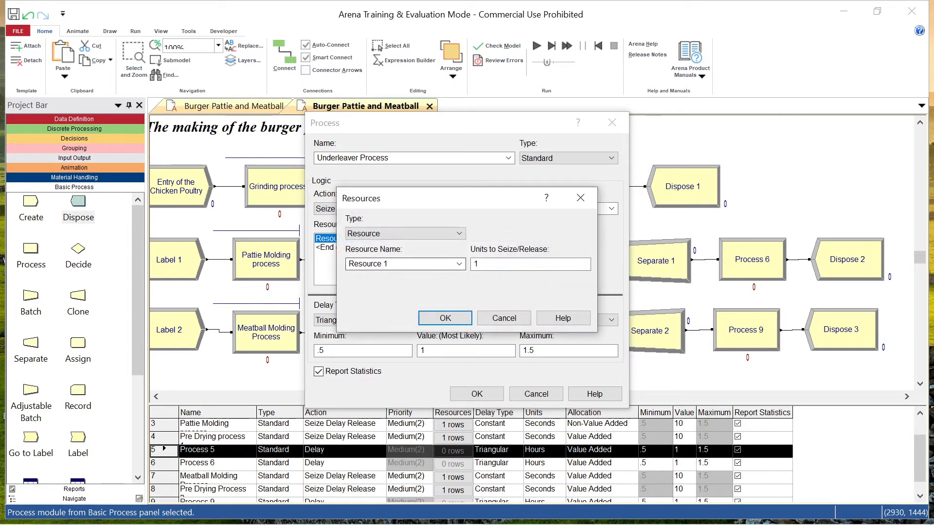
pyautogui.write('Un')
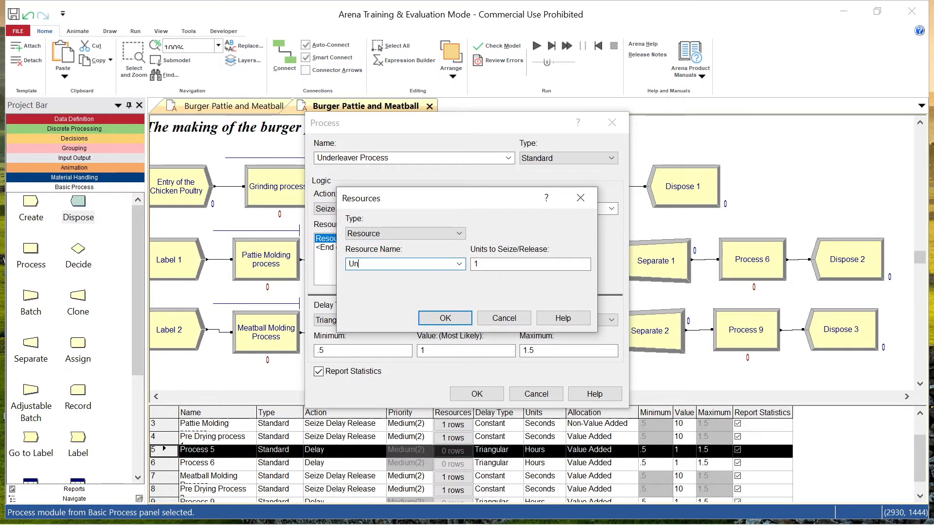
pyautogui.write('derlea')
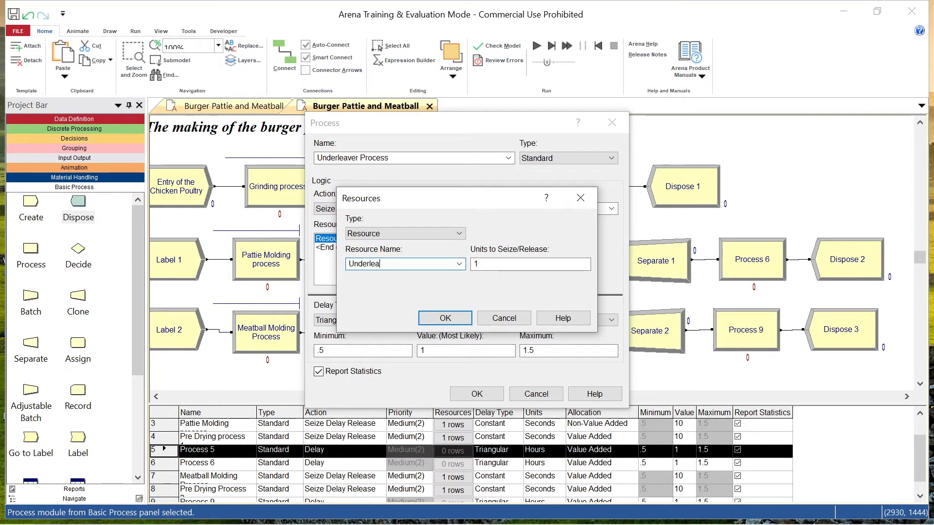
pyautogui.write('ver ma')
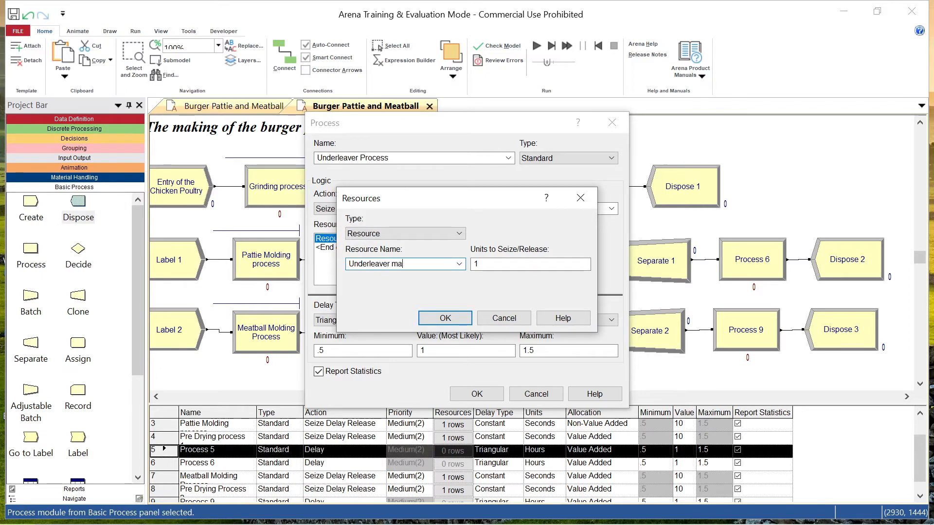
pyautogui.write('chine')
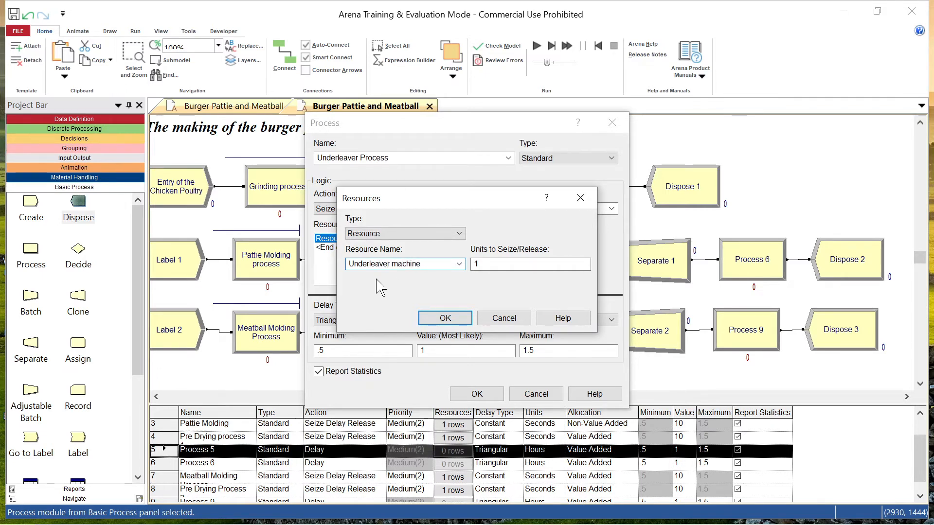
pyautogui.click(451, 321)
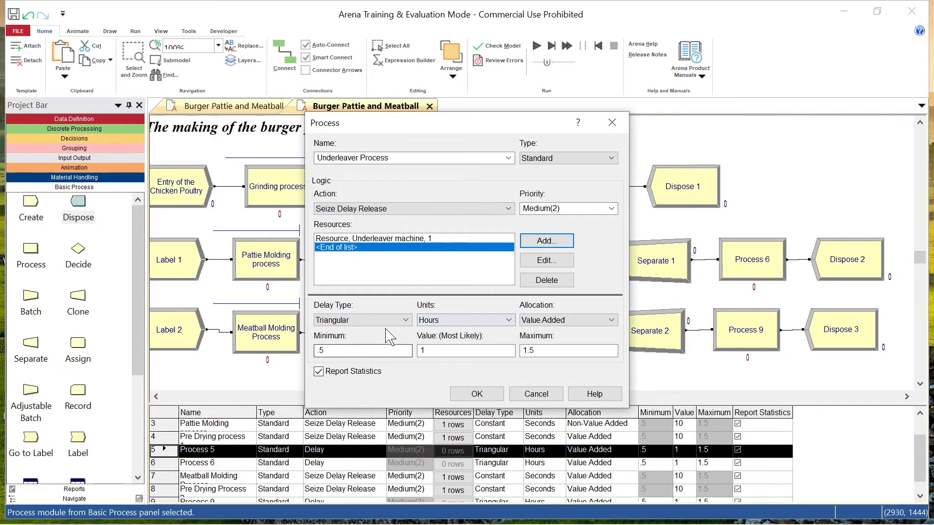
# - Give the Underleaver Process a constant delay of 10 seconds and accept its settings
pyautogui.click(404, 320)
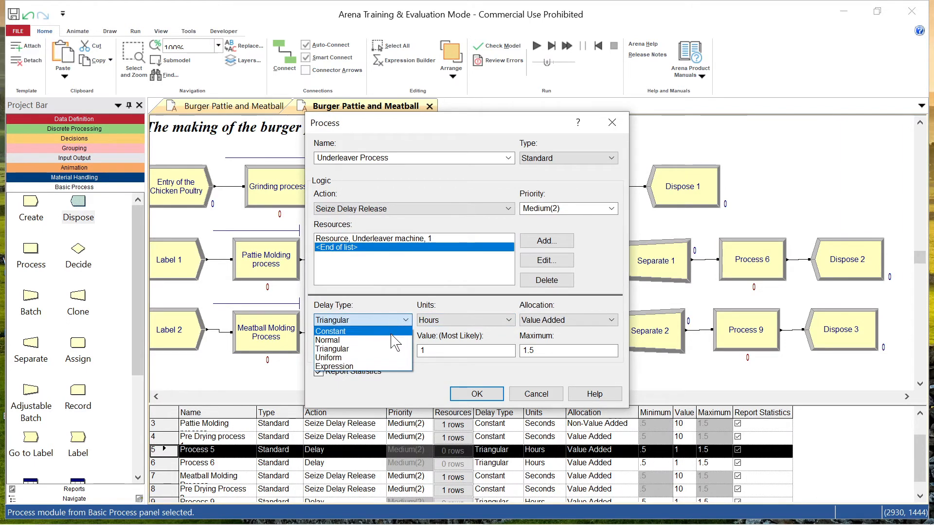
pyautogui.click(394, 331)
pyautogui.click(464, 320)
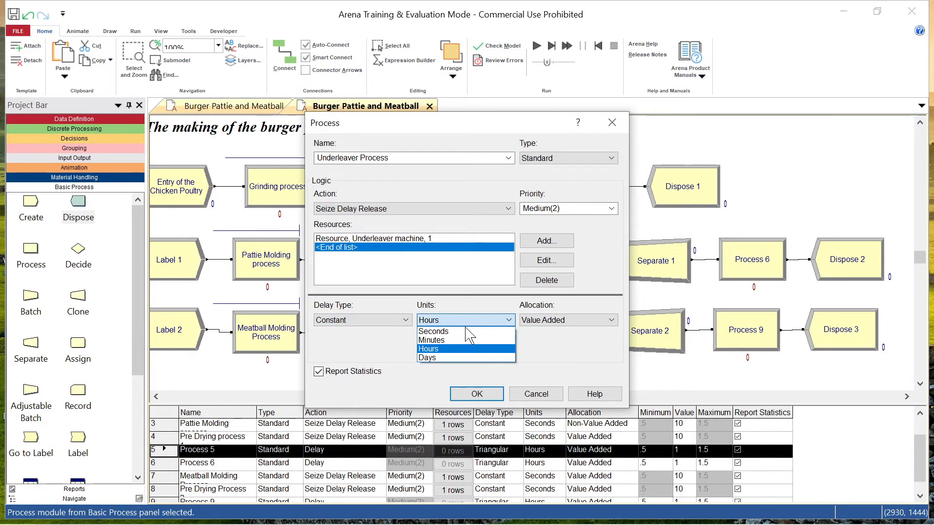
pyautogui.click(466, 329)
pyautogui.click(457, 351)
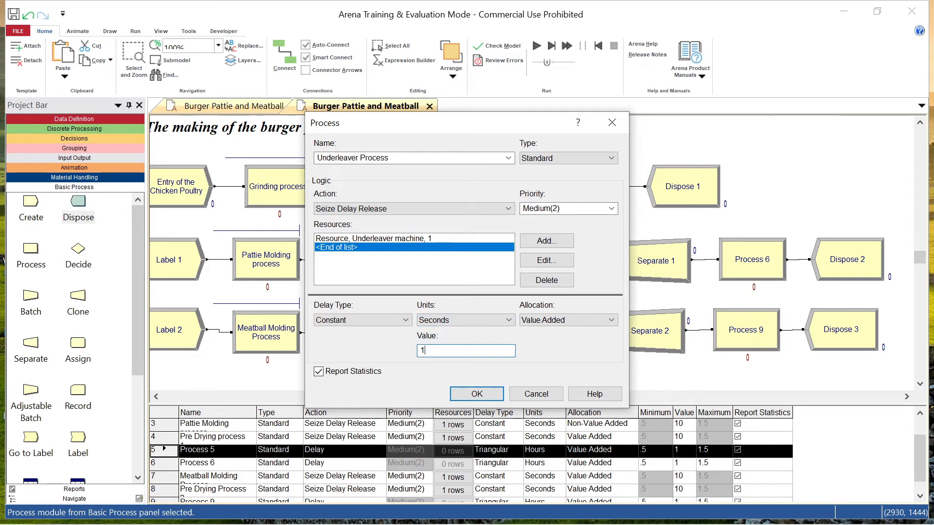
pyautogui.click(470, 394)
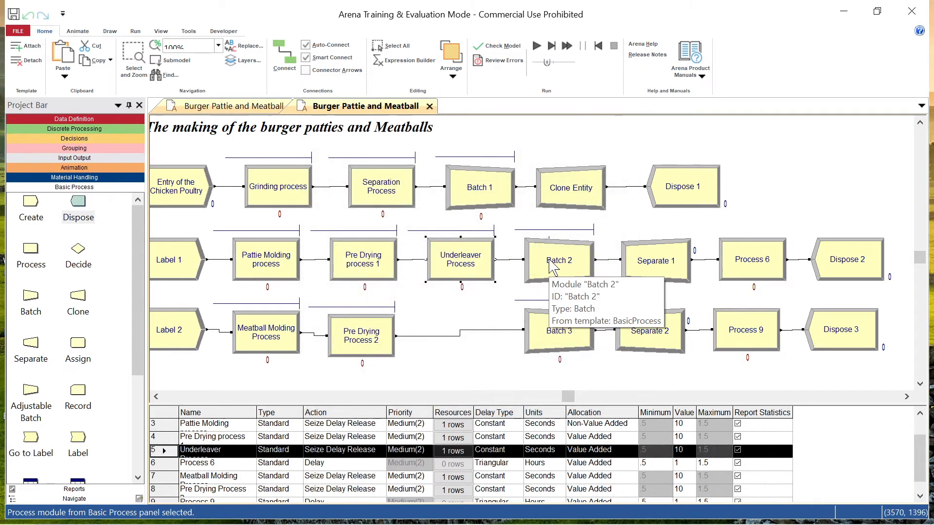
# - Make Batch 2 a Temporary batch with Last as its save criterion
pyautogui.doubleClick(573, 274)
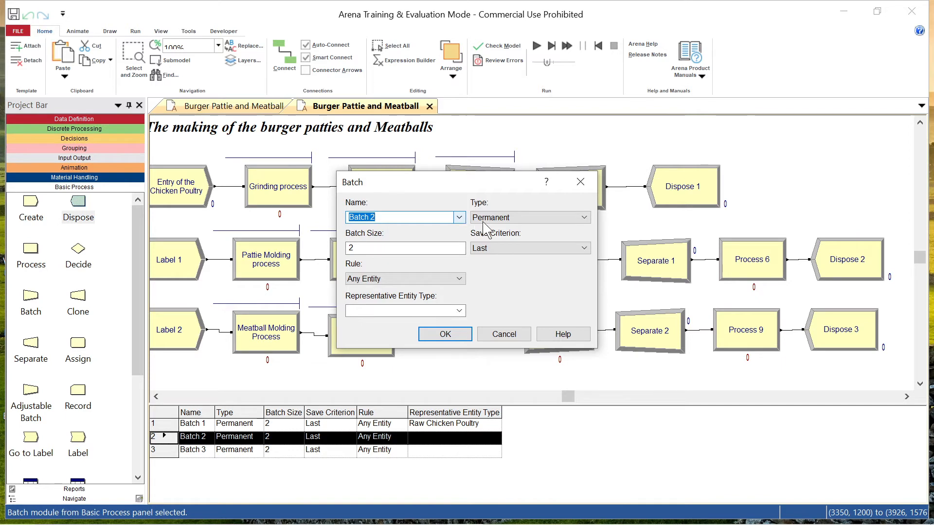
pyautogui.click(540, 217)
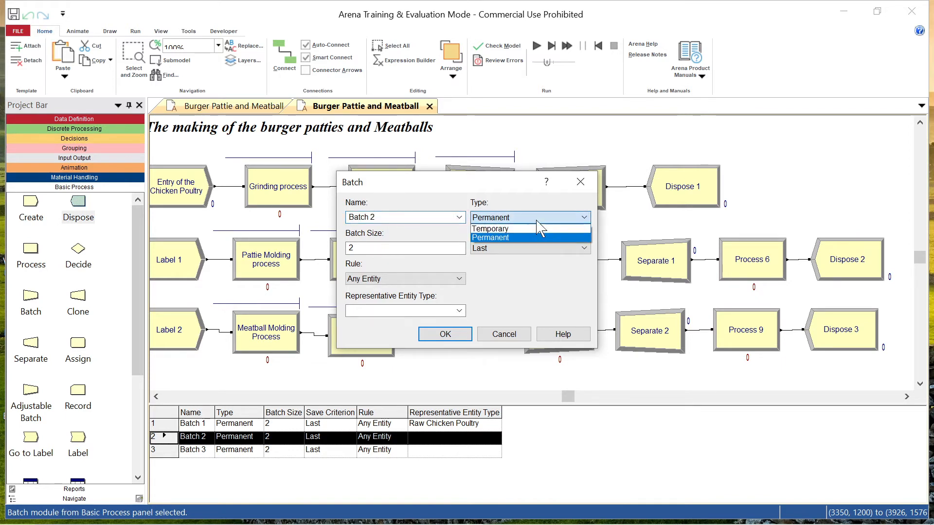
pyautogui.click(537, 232)
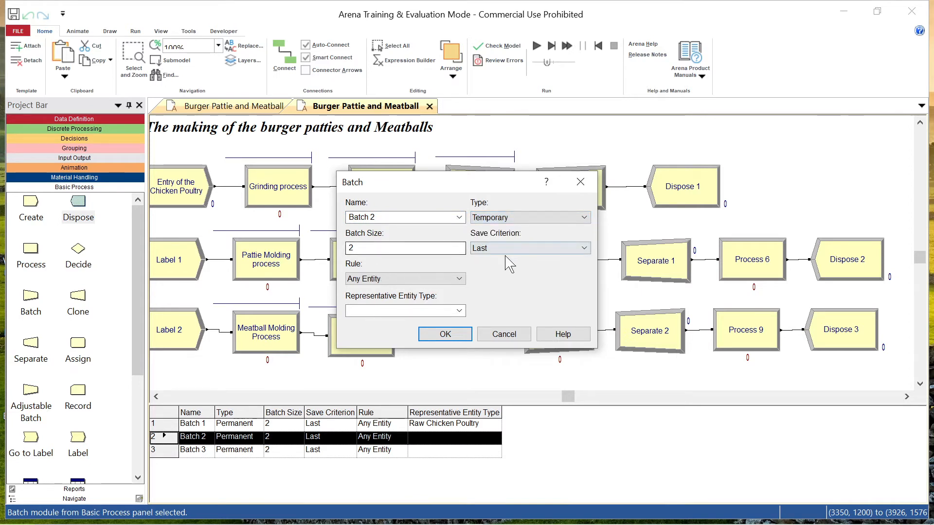
pyautogui.click(520, 250)
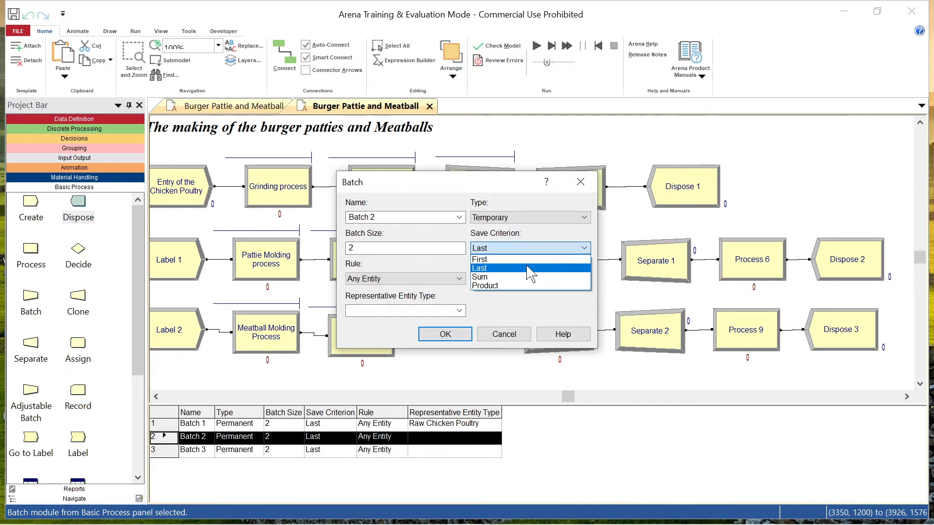
pyautogui.click(527, 268)
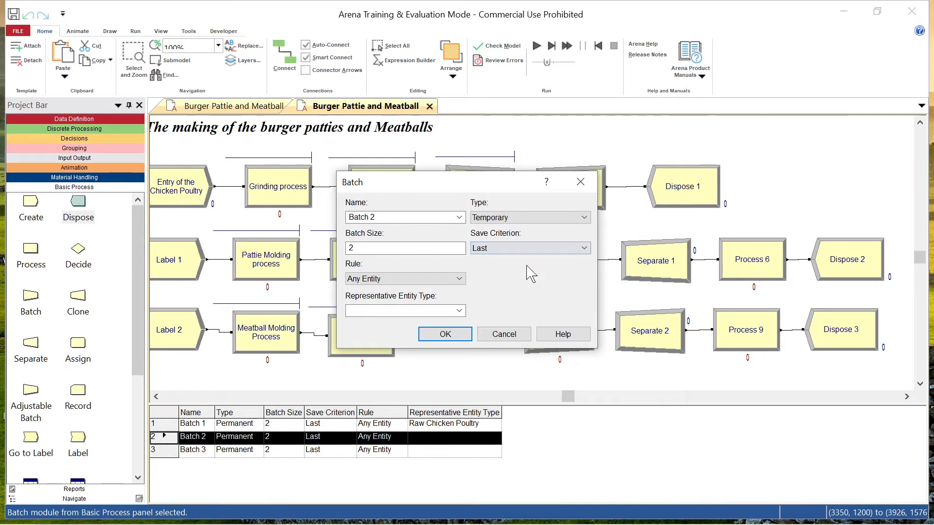
# - Set Batch 2's rule to By Attribute and its representative entity type to Raw Chicken Poultry, and accept the settings
pyautogui.click(457, 280)
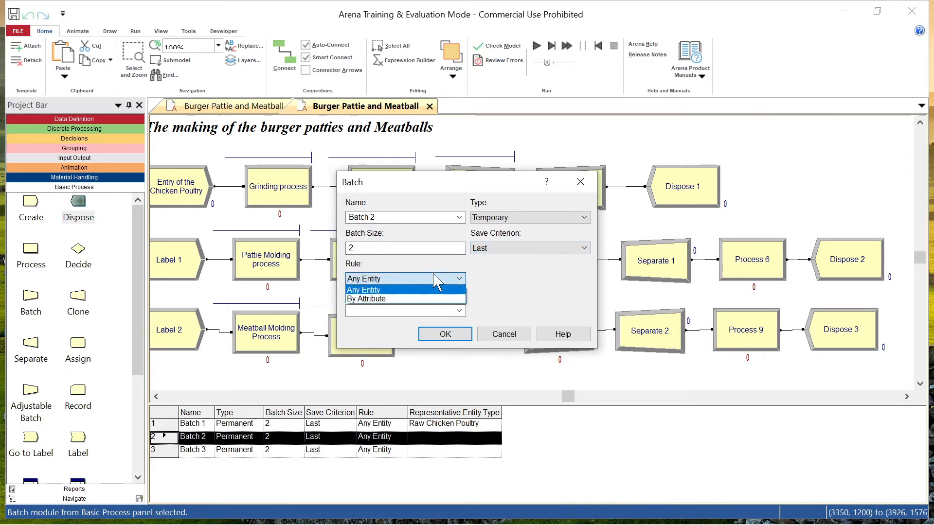
pyautogui.click(449, 299)
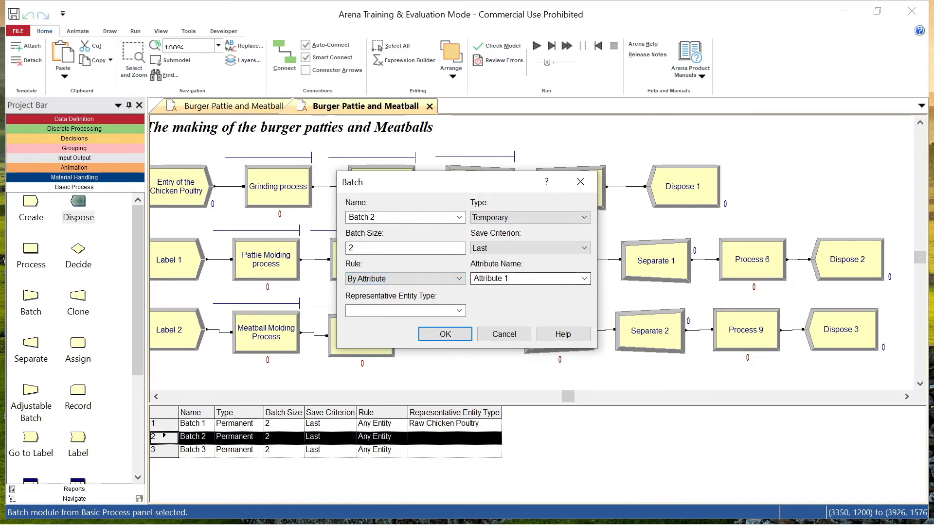
pyautogui.click(461, 312)
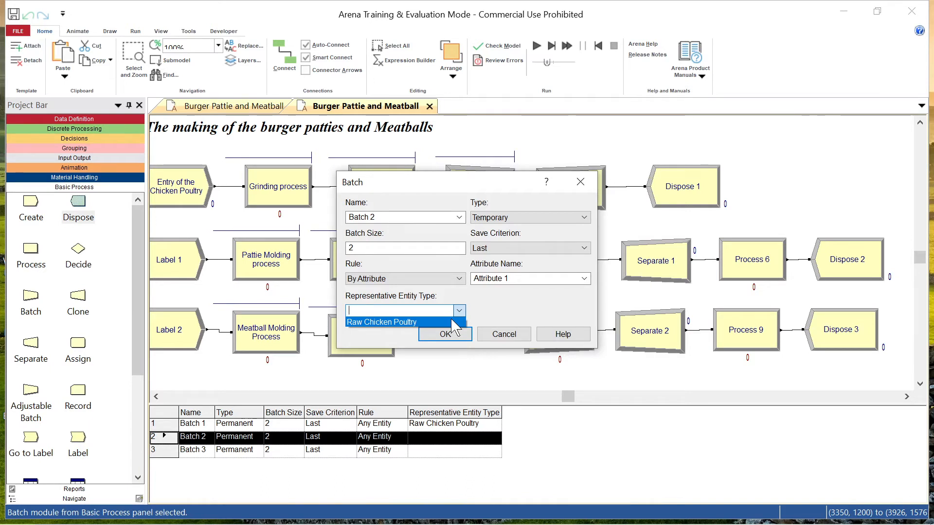
pyautogui.click(452, 322)
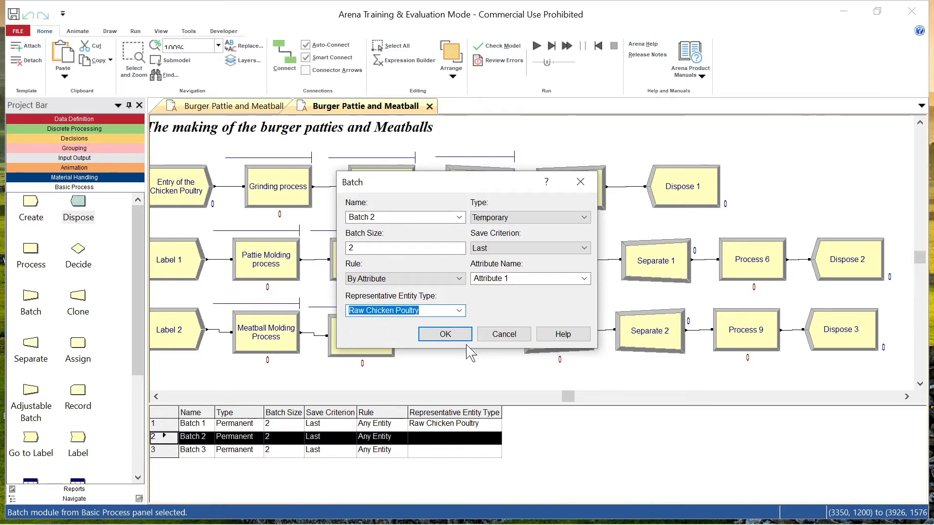
pyautogui.click(454, 339)
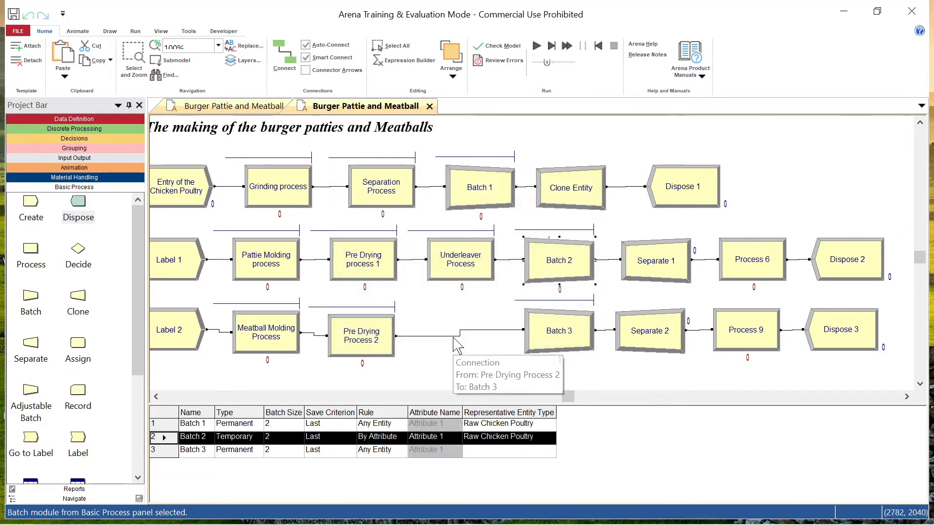
# - Make Batch 3 a Temporary batch of size 2 with its rule set to By Attribute
pyautogui.doubleClick(585, 342)
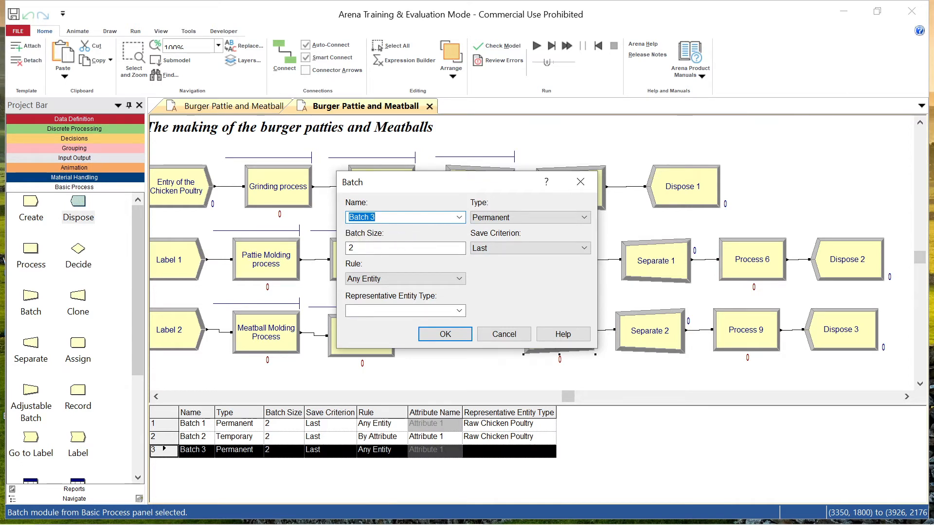
pyautogui.click(535, 226)
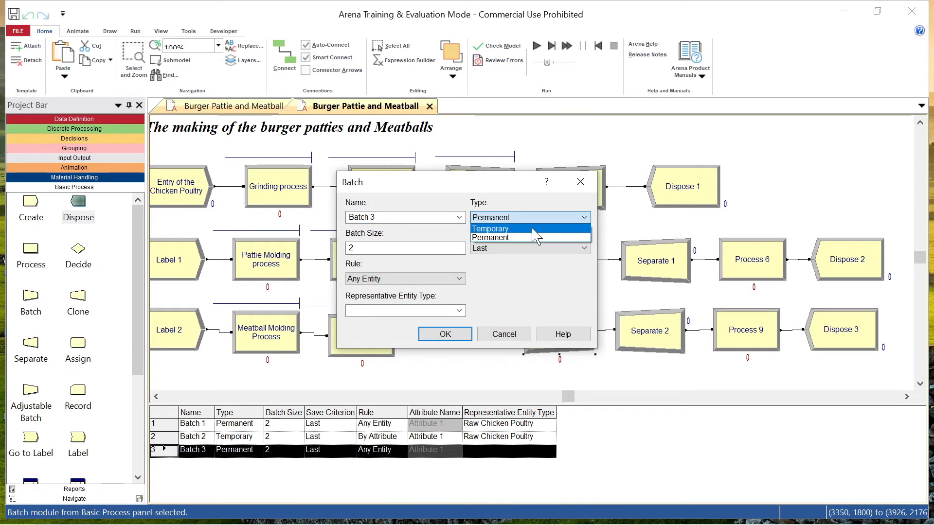
pyautogui.click(532, 229)
pyautogui.click(352, 248)
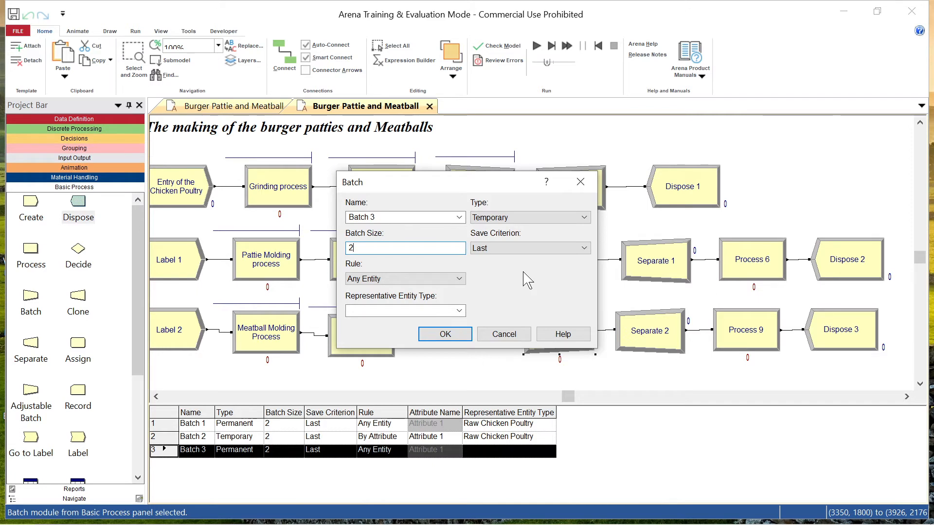
pyautogui.click(445, 278)
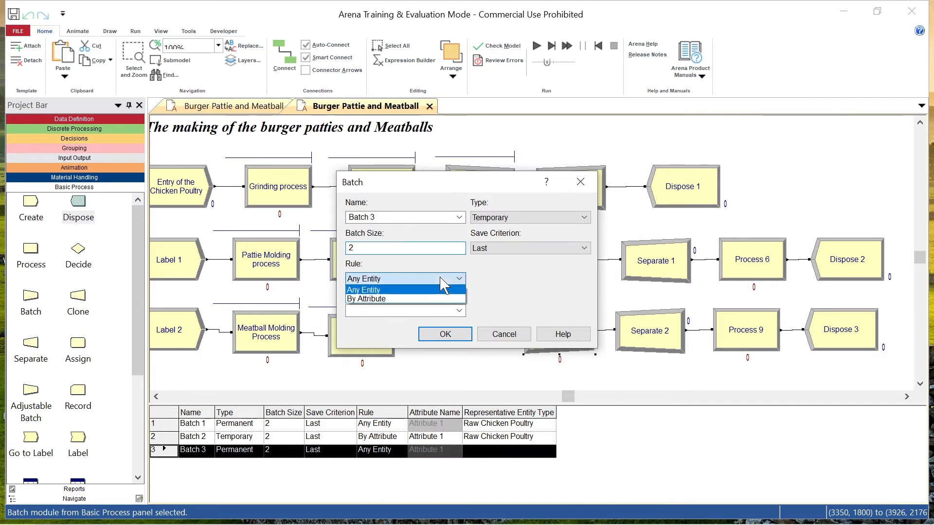
pyautogui.click(441, 299)
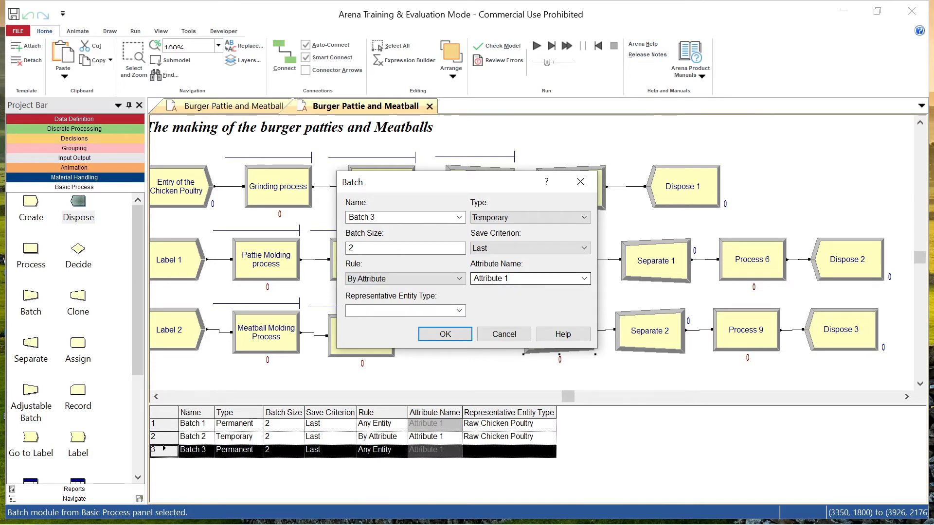
# - Set Batch 3's attribute name to Attribute 2 and its representative entity type to Raw Chicken Poultry, and accept the settings
pyautogui.doubleClick(506, 278)
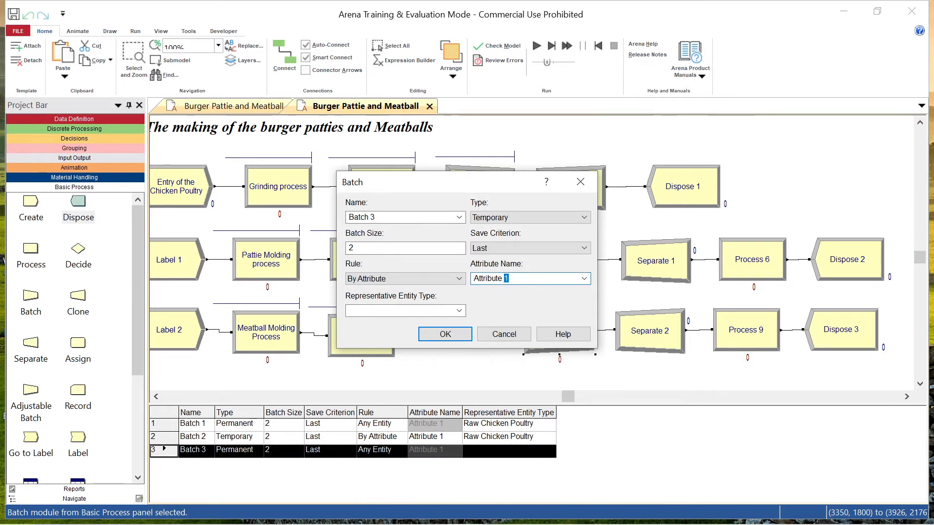
pyautogui.write('2')
pyautogui.click(459, 310)
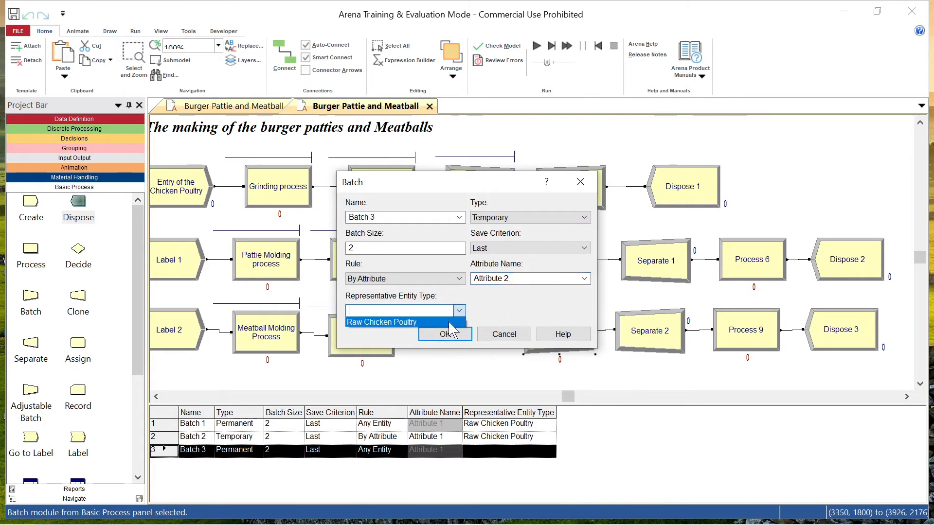
pyautogui.click(448, 322)
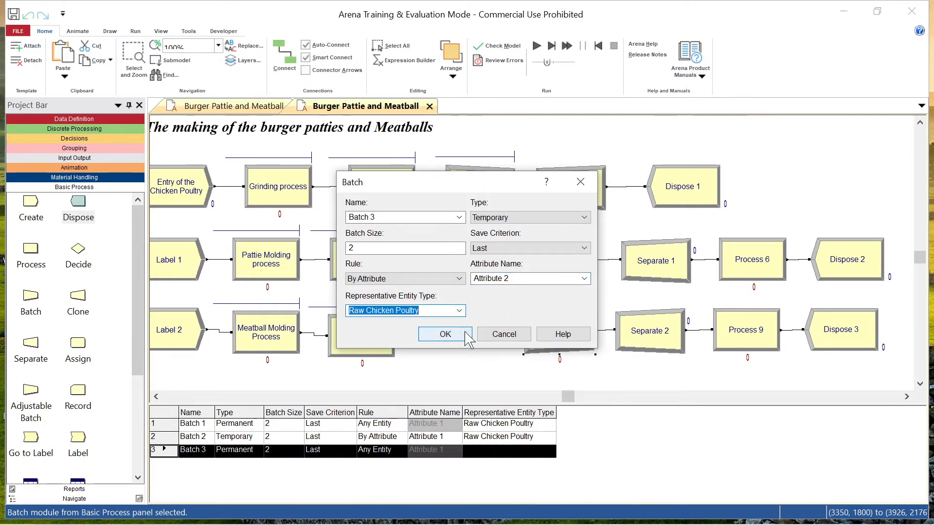
pyautogui.click(445, 334)
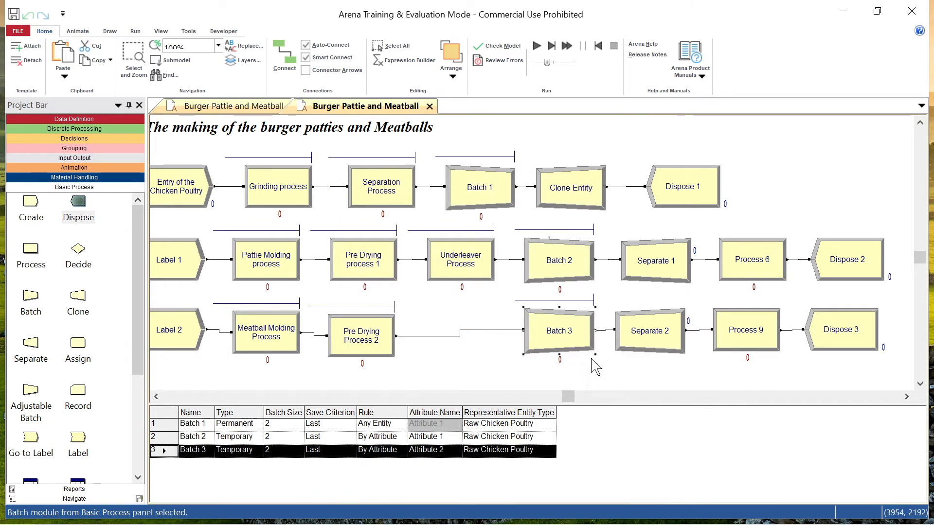
# - Configure Separate 1 with type Split Existing Batch and member attributes Retain Original Entity Values, and accept the settings
pyautogui.doubleClick(671, 269)
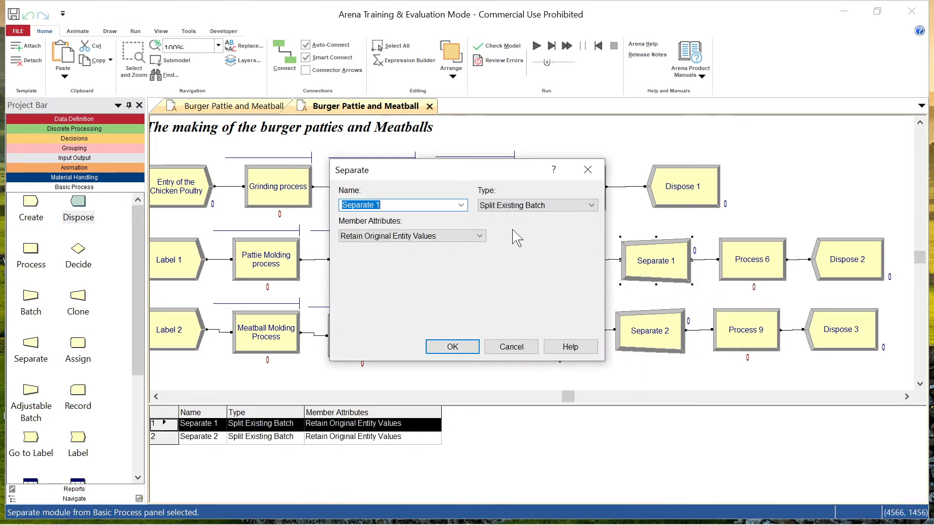
pyautogui.click(461, 205)
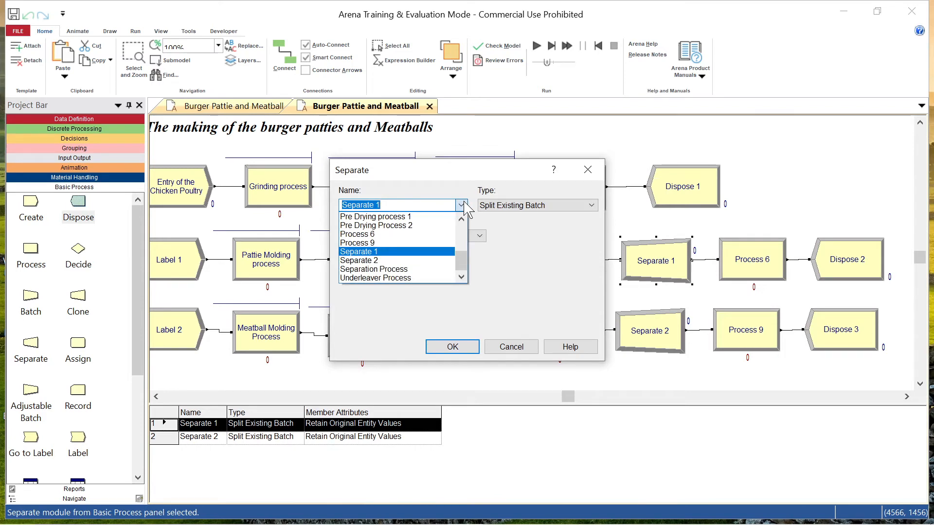
pyautogui.click(461, 204)
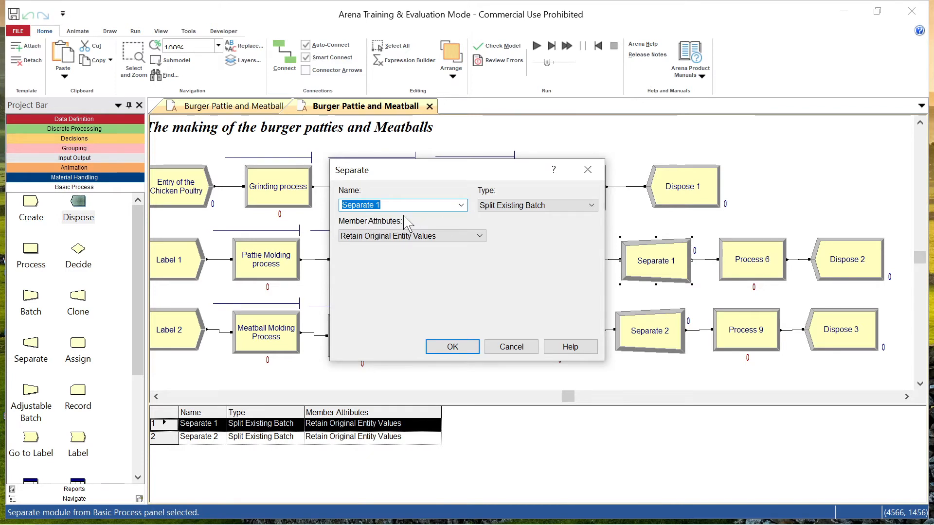
pyautogui.click(553, 205)
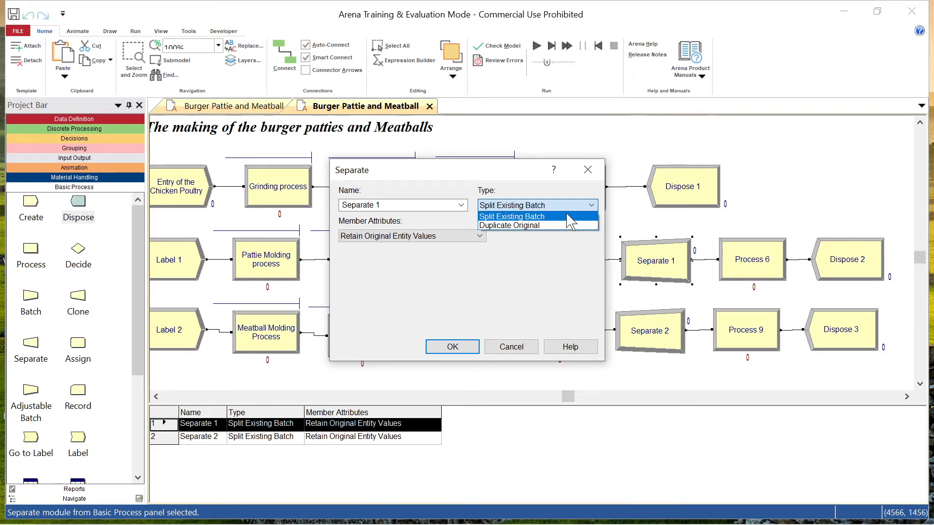
pyautogui.click(567, 216)
pyautogui.click(473, 234)
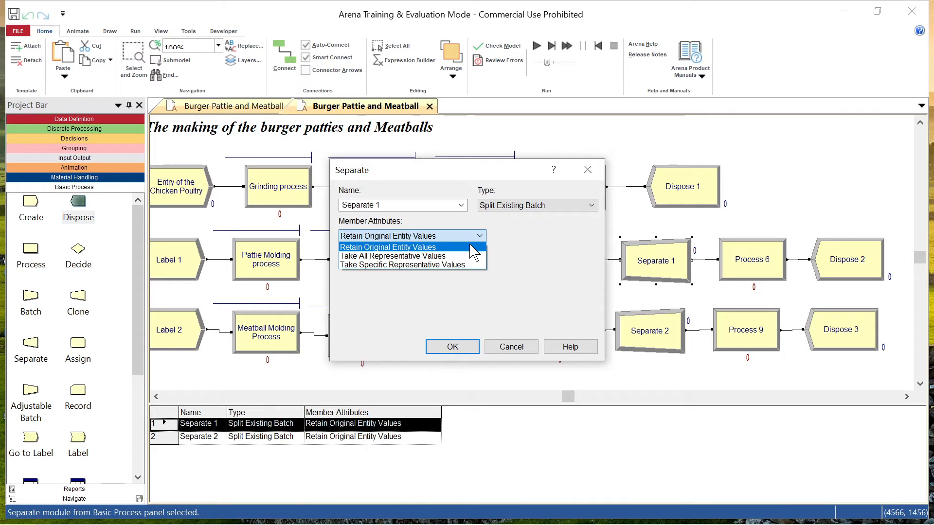
pyautogui.click(470, 246)
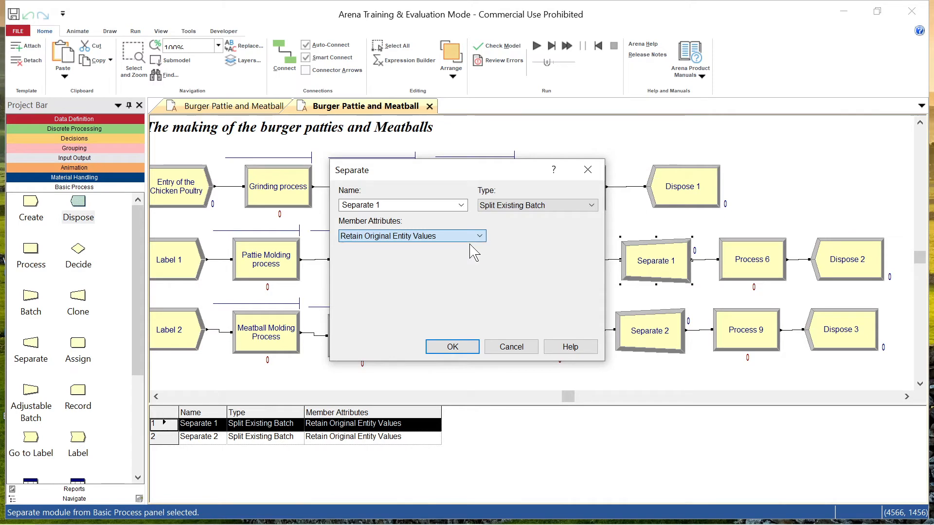
pyautogui.click(454, 348)
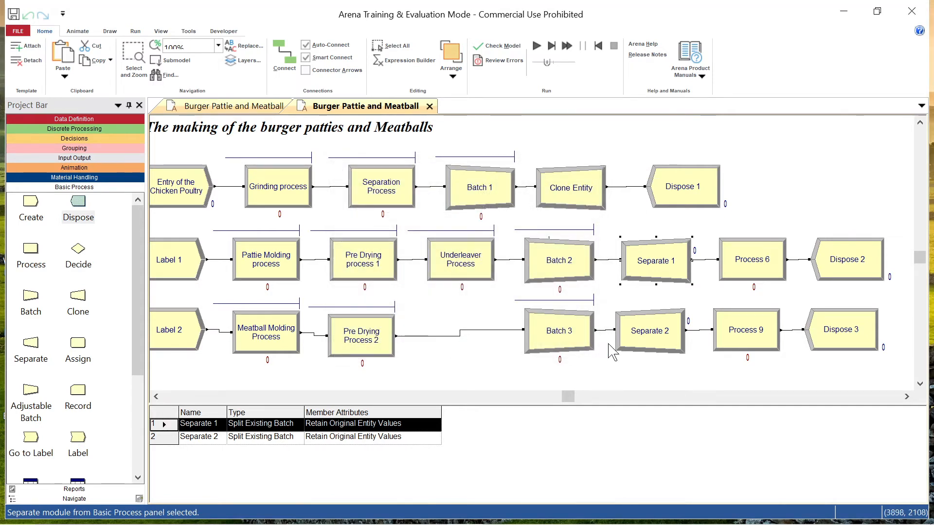
# - Choose Split Existing Batch as the type of Separate 2 and accept its settings
pyautogui.doubleClick(632, 326)
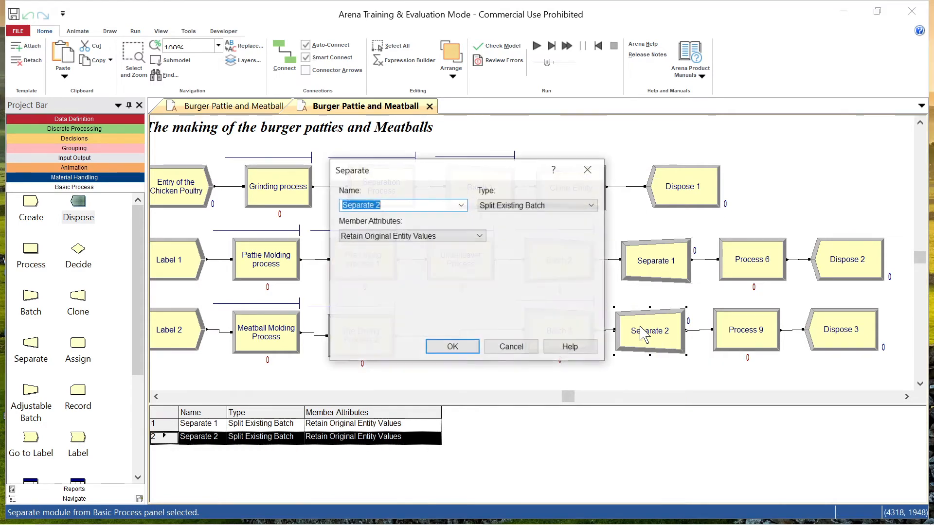
pyautogui.click(518, 206)
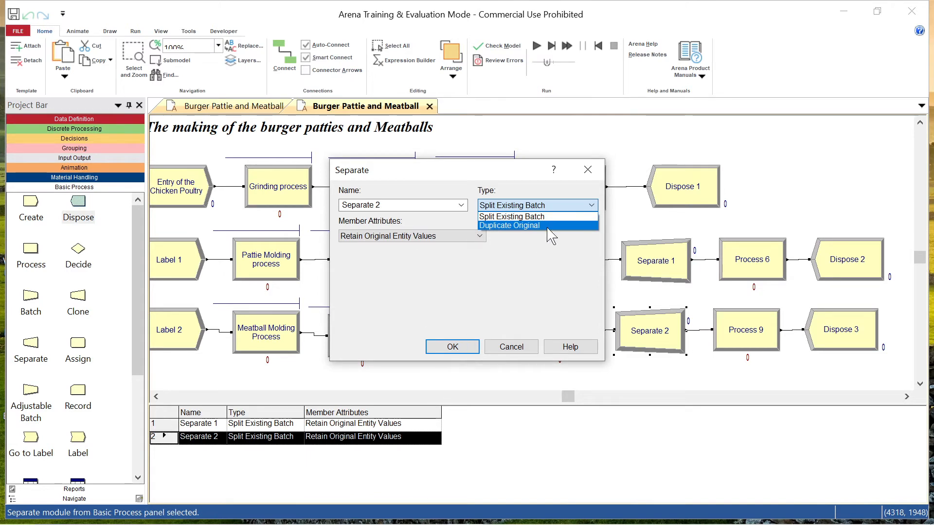
pyautogui.click(556, 216)
pyautogui.click(453, 348)
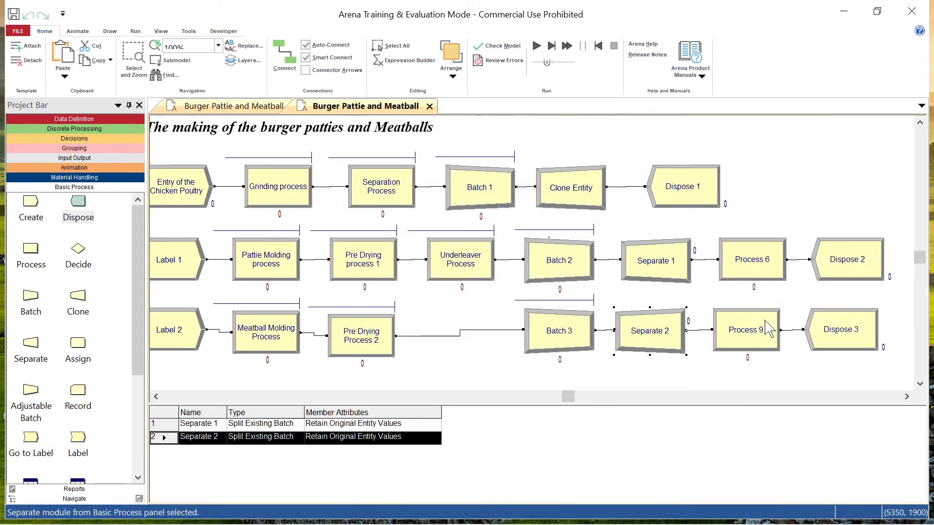
# - Shift Process 9 and Separate 2 slightly to the right so they line up beneath Process 6 and Separate 1
pyautogui.moveTo(768, 328); pyautogui.dragTo(778, 328)
pyautogui.click(670, 331)
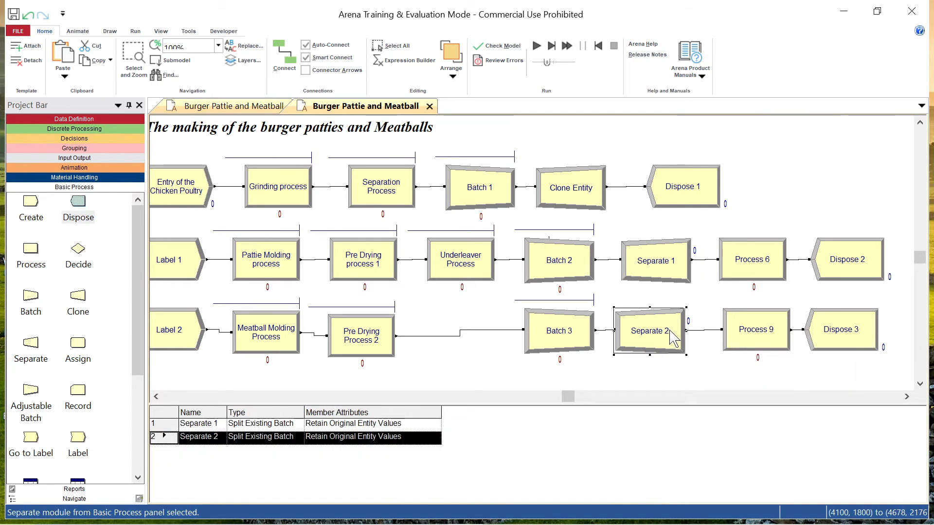
pyautogui.moveTo(674, 337); pyautogui.dragTo(684, 337)
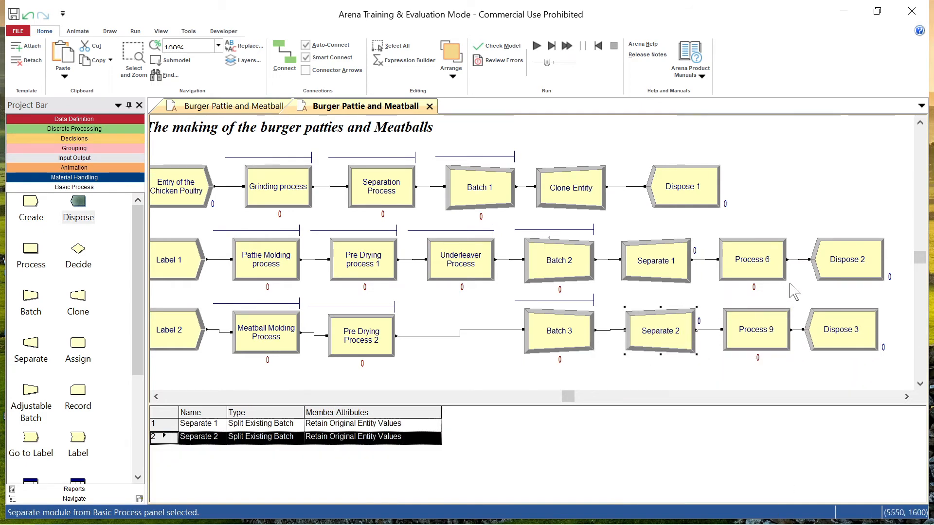
# - Rename the Process 6 module as "Packaging process 1" and set its action to Seize Delay Release
pyautogui.doubleClick(758, 263)
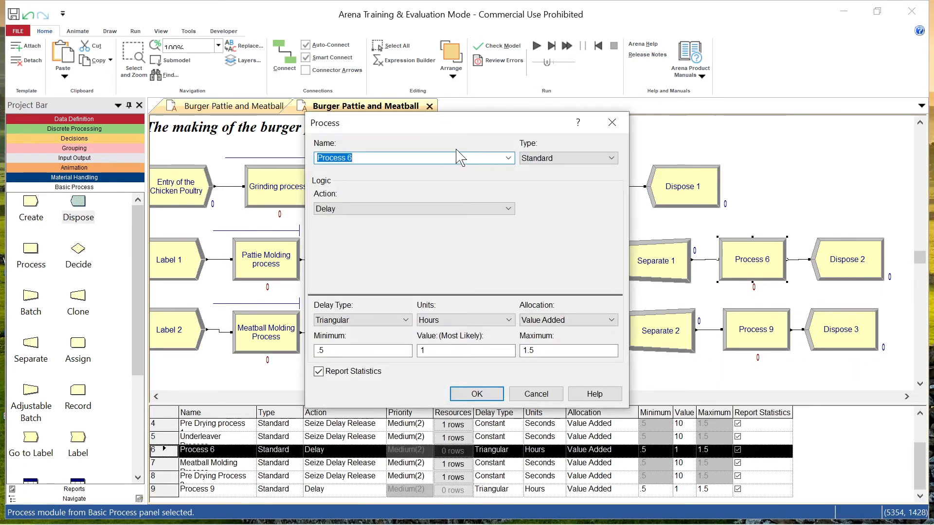
pyautogui.write('Packa')
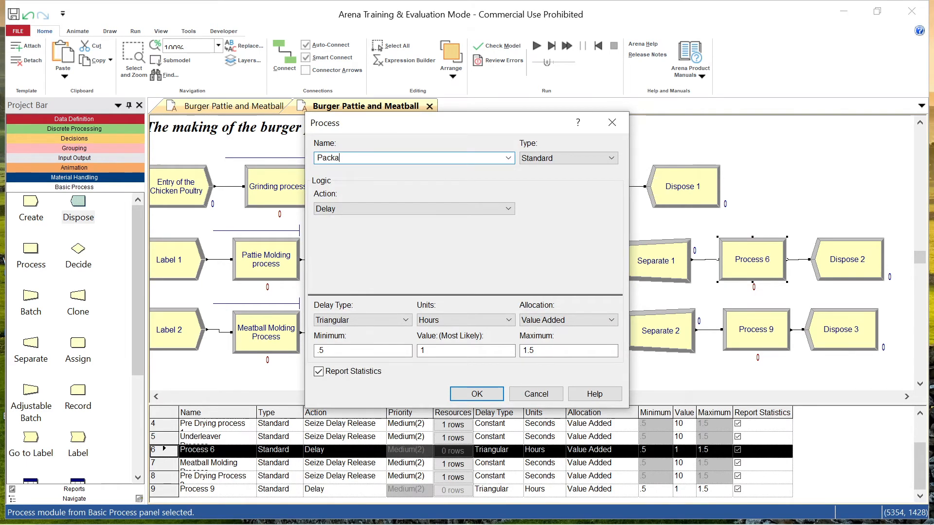
pyautogui.write('ging process 1')
pyautogui.click(421, 209)
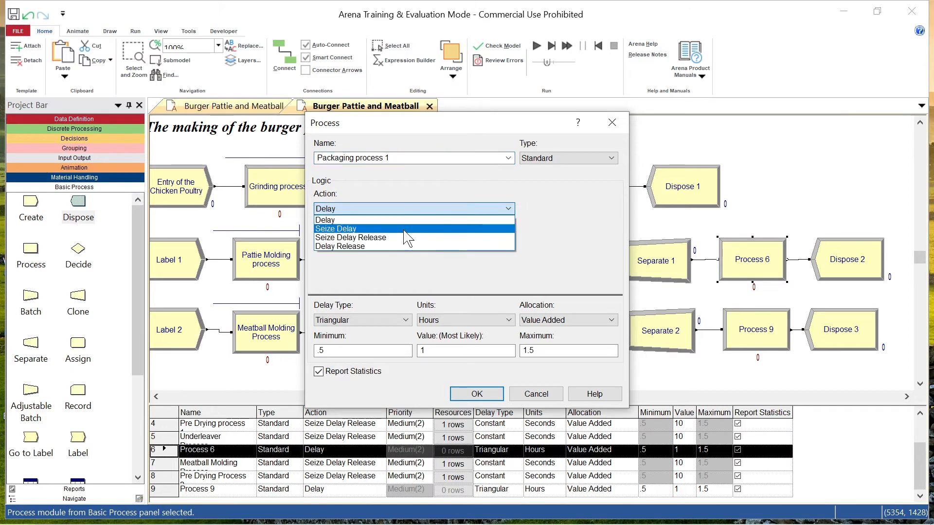
pyautogui.click(407, 238)
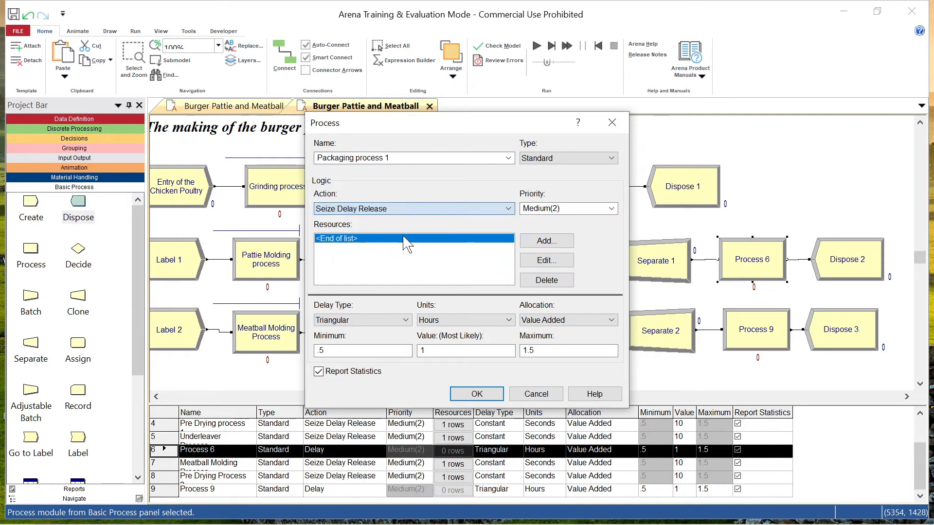
# - Add a resource named "Packaging machine 1" to Packaging process 1
pyautogui.click(546, 241)
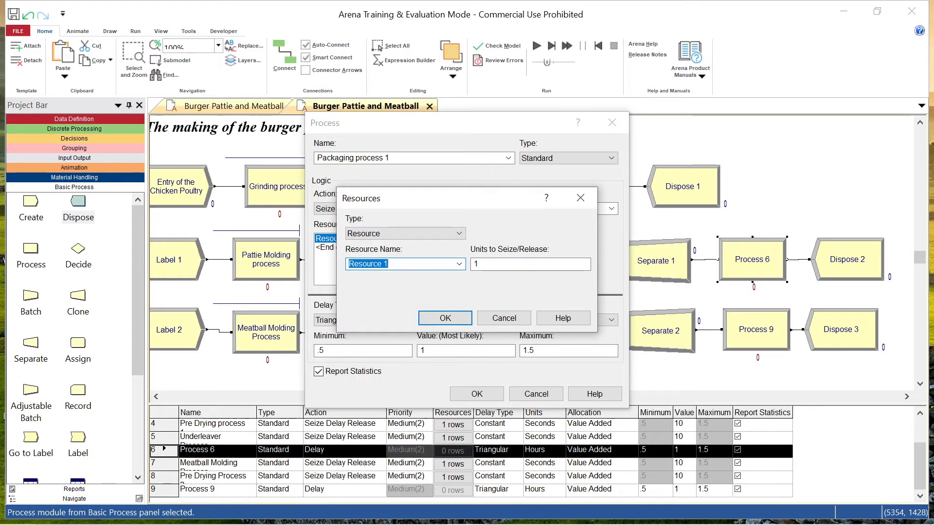
pyautogui.write('Packaging m')
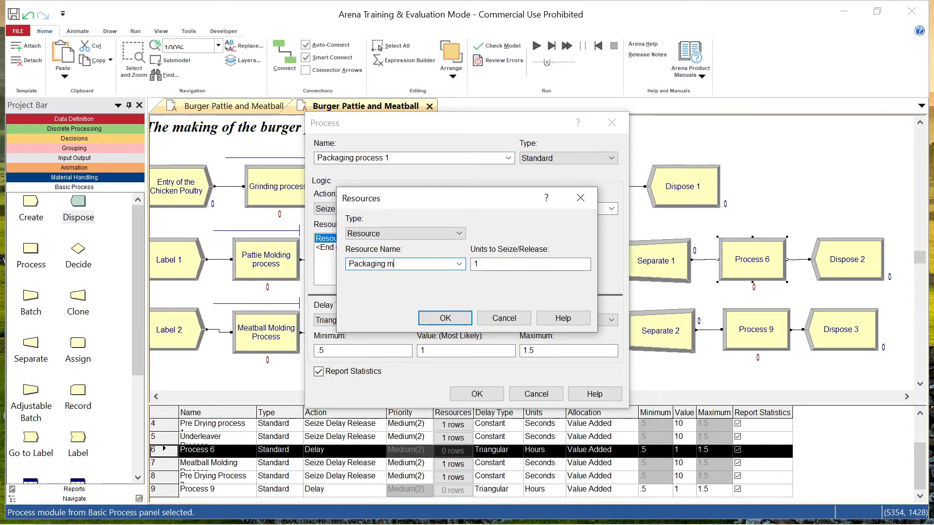
pyautogui.write('achine 1')
pyautogui.press('Return')
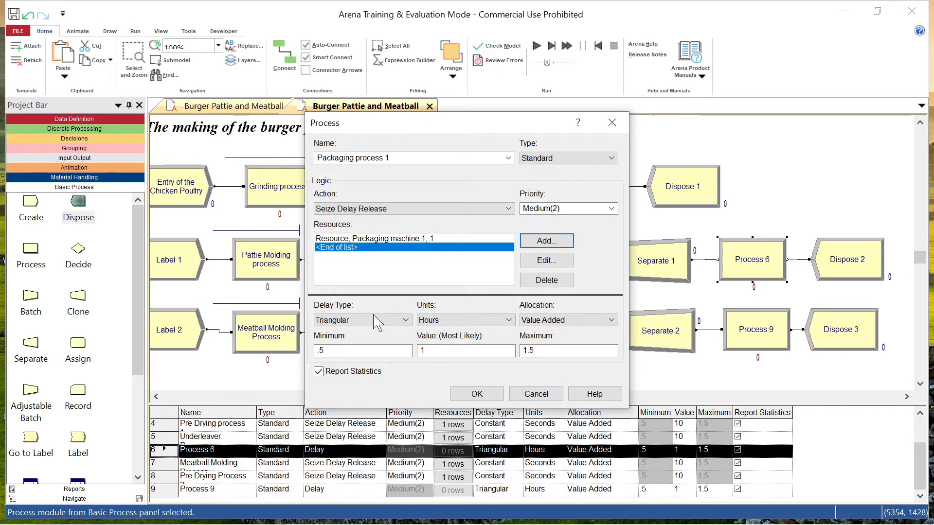
# - Give Packaging process 1 a Constant delay of 10 Seconds with Value Added allocation, and accept its settings
pyautogui.click(403, 320)
pyautogui.click(407, 344)
pyautogui.click(416, 326)
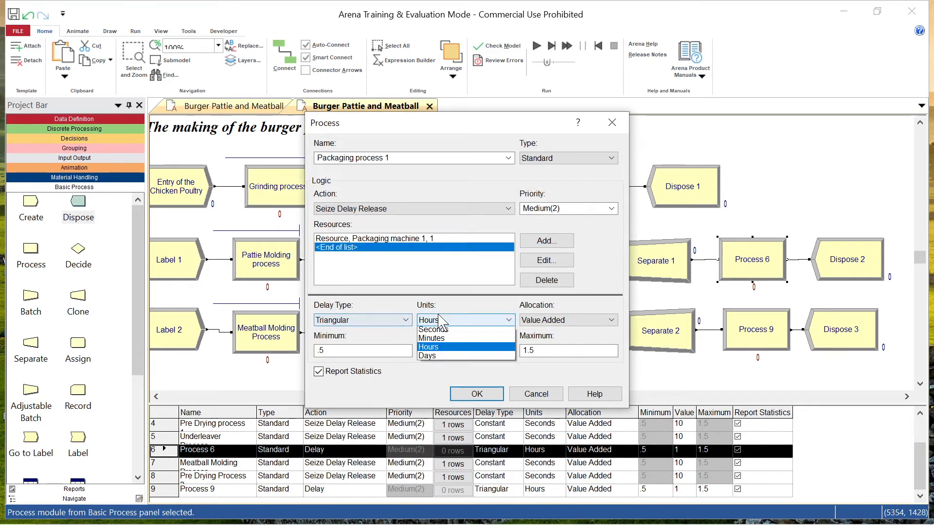
pyautogui.click(428, 332)
pyautogui.click(369, 320)
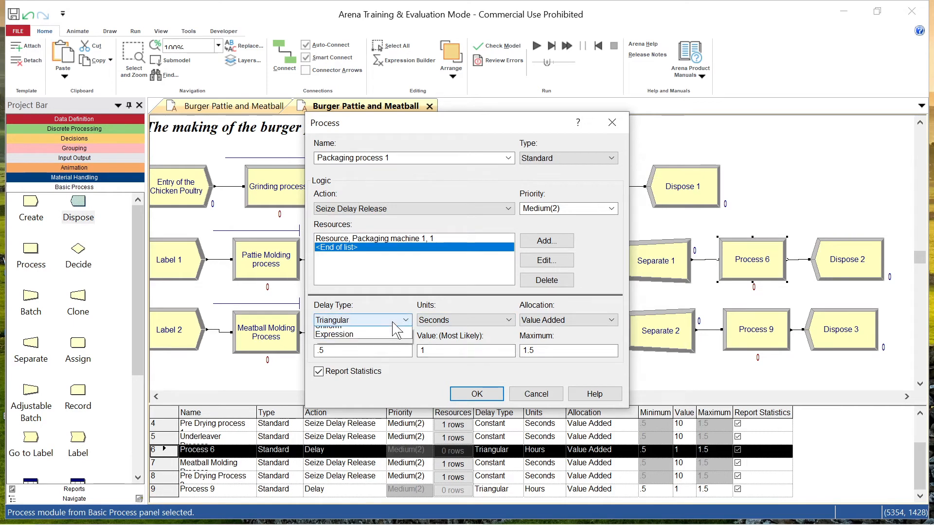
pyautogui.click(340, 329)
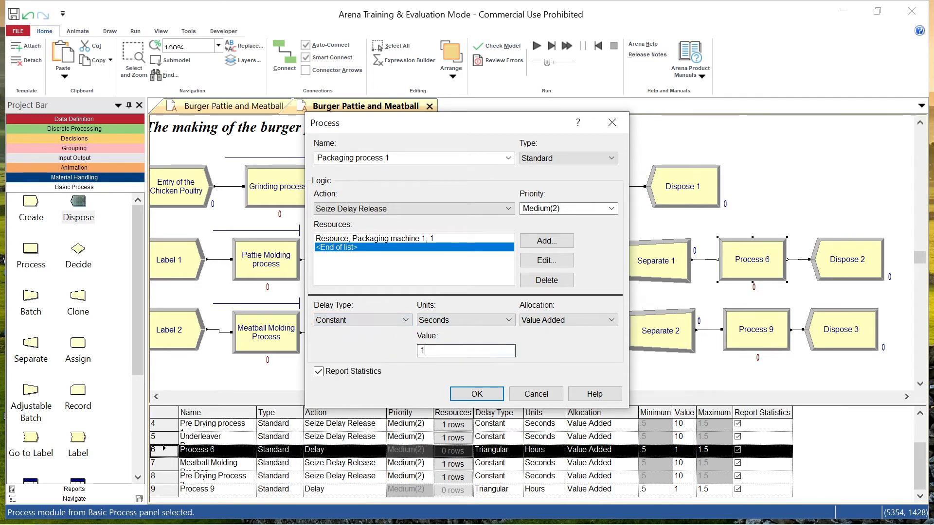
pyautogui.moveTo(437, 351); pyautogui.dragTo(411, 351)
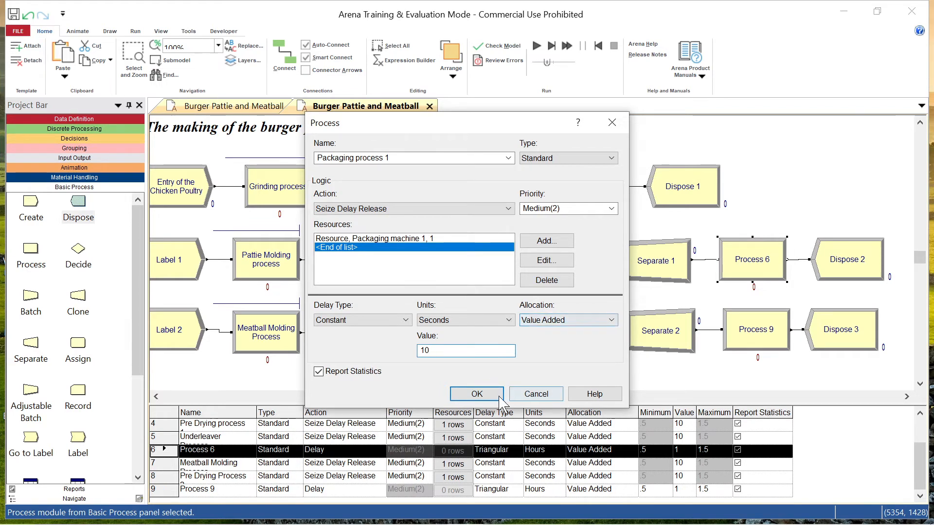
pyautogui.click(602, 320)
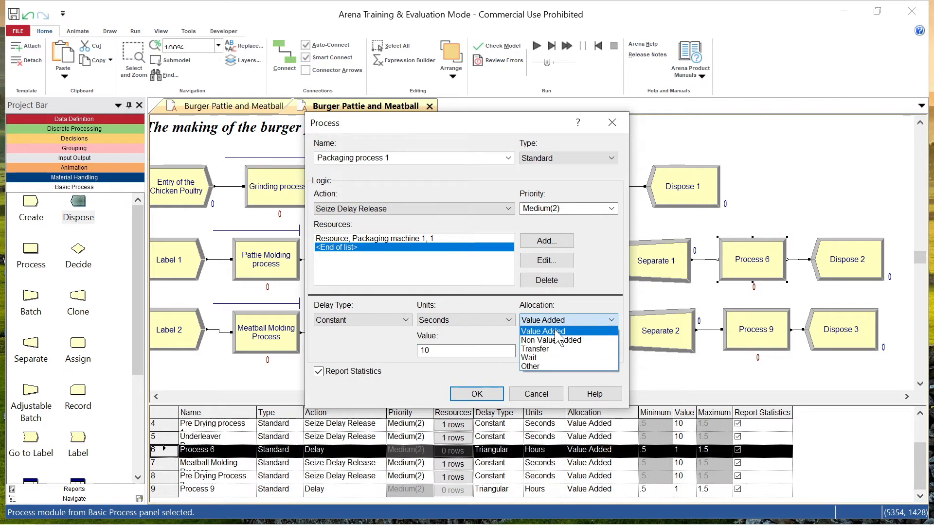
pyautogui.click(542, 331)
pyautogui.click(476, 394)
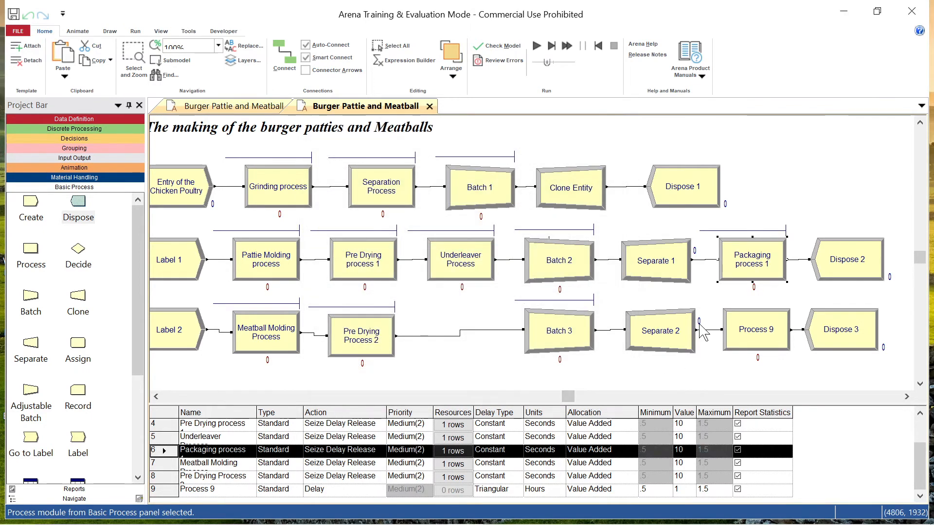
# - Rename the Process 9 module as "Packaging process 2" and set its action to Seize Delay Release
pyautogui.doubleClick(751, 329)
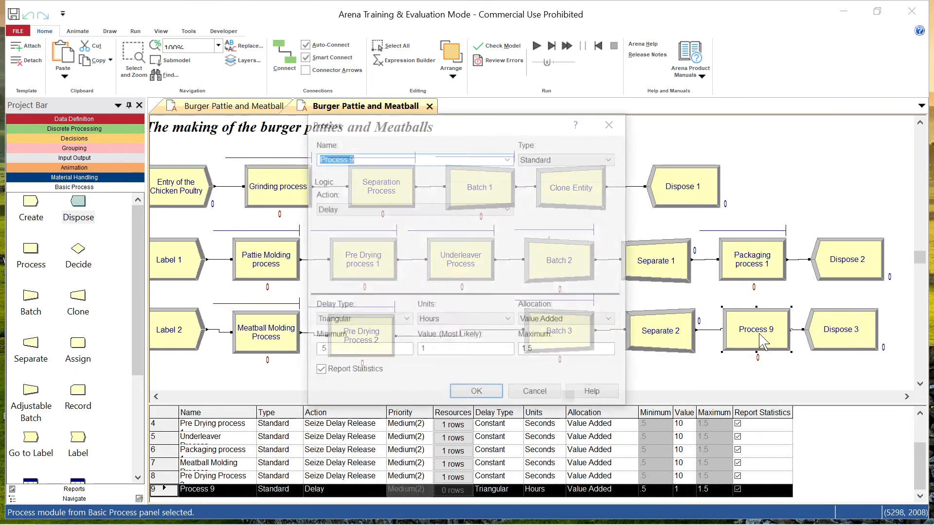
pyautogui.click(508, 158)
pyautogui.click(487, 196)
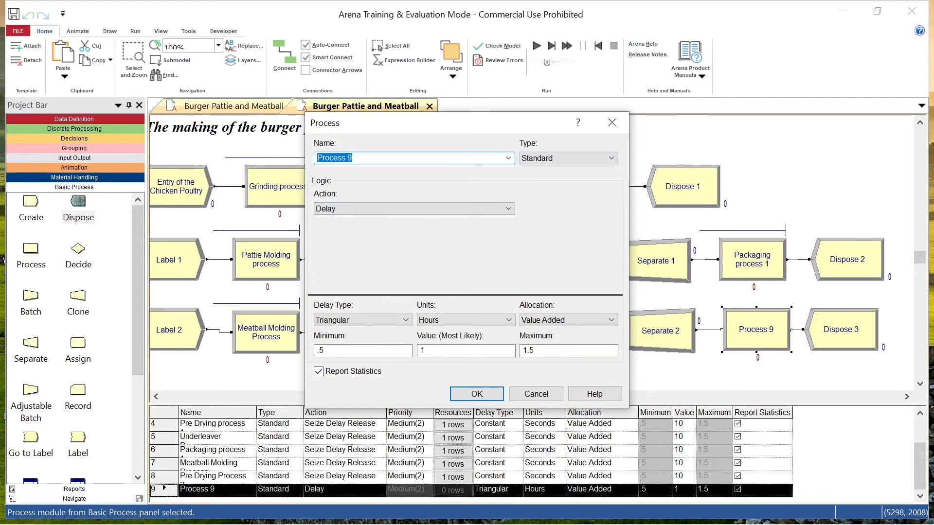
pyautogui.write('Packaging proce')
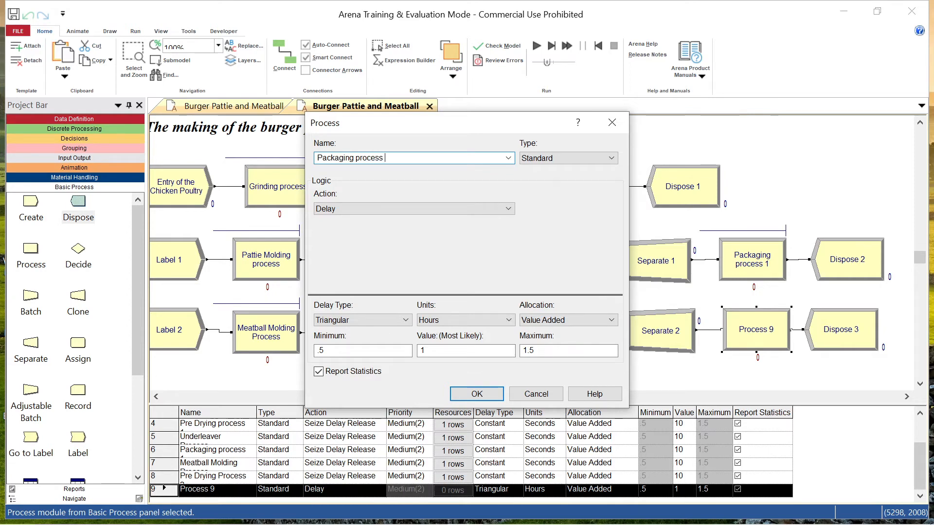
pyautogui.click(499, 209)
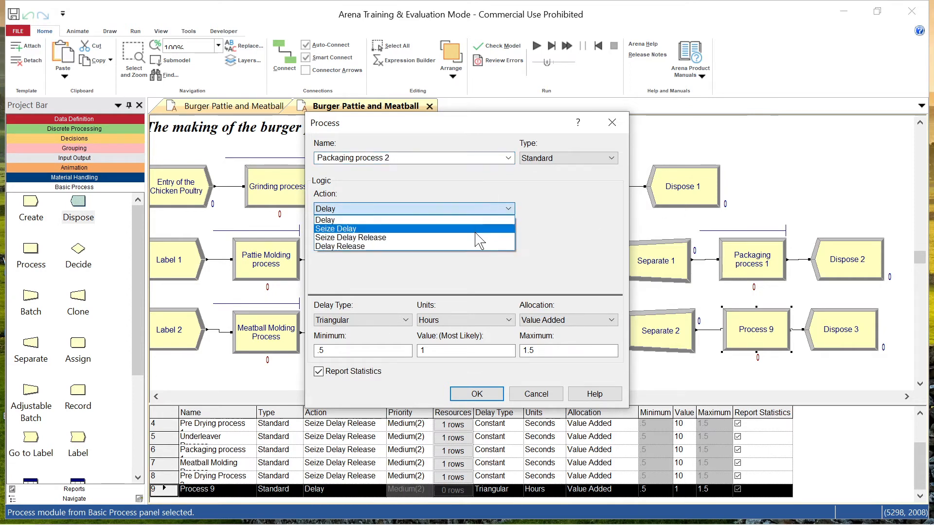
pyautogui.click(477, 237)
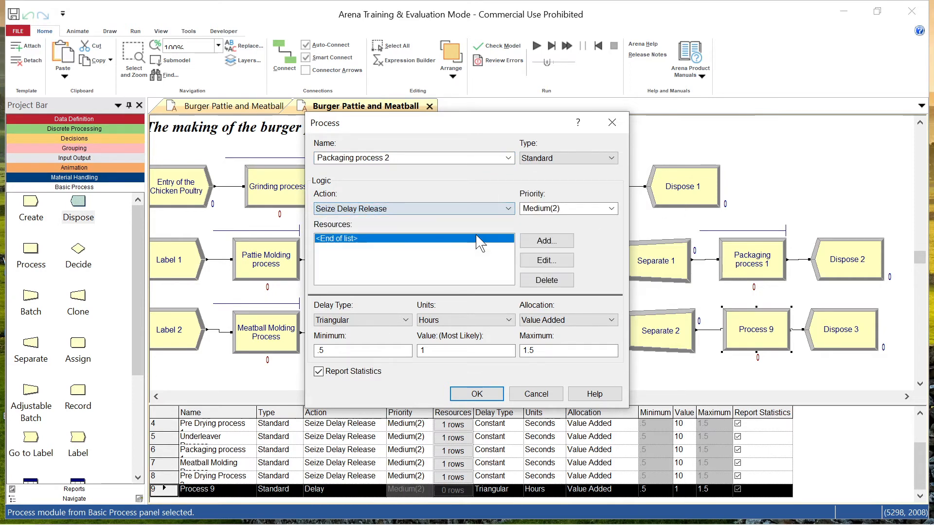
# - Add a resource named "Packaging machine 2" to Packaging process 2
pyautogui.click(545, 241)
pyautogui.moveTo(397, 264); pyautogui.dragTo(346, 264)
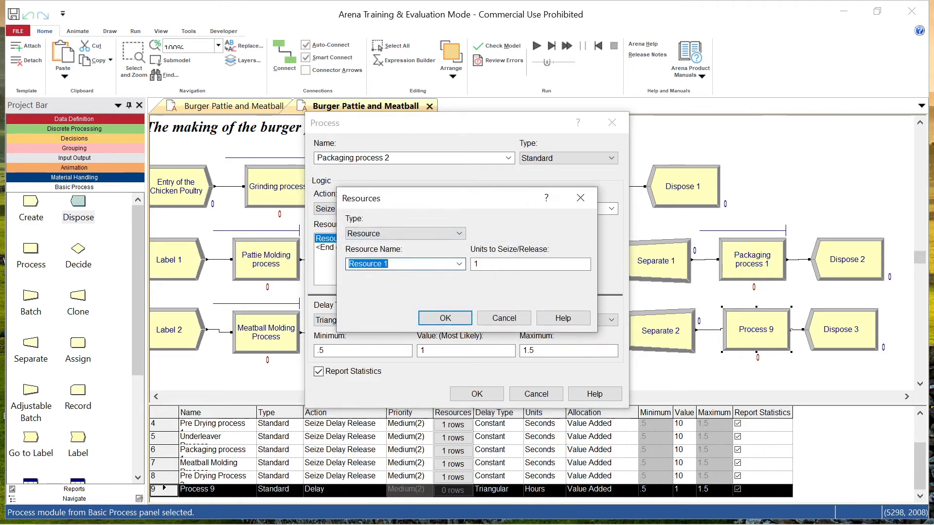
pyautogui.press('BackSpace')
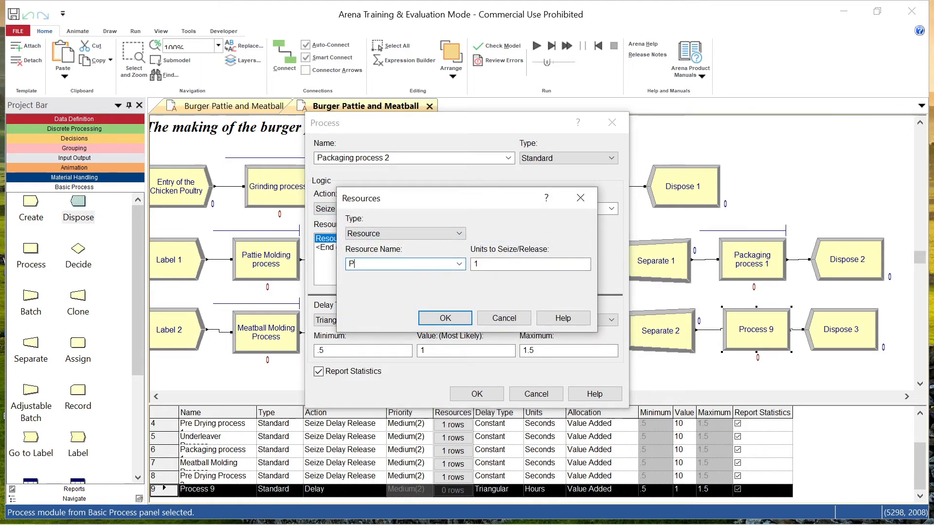
pyautogui.write('Packaging machine 2')
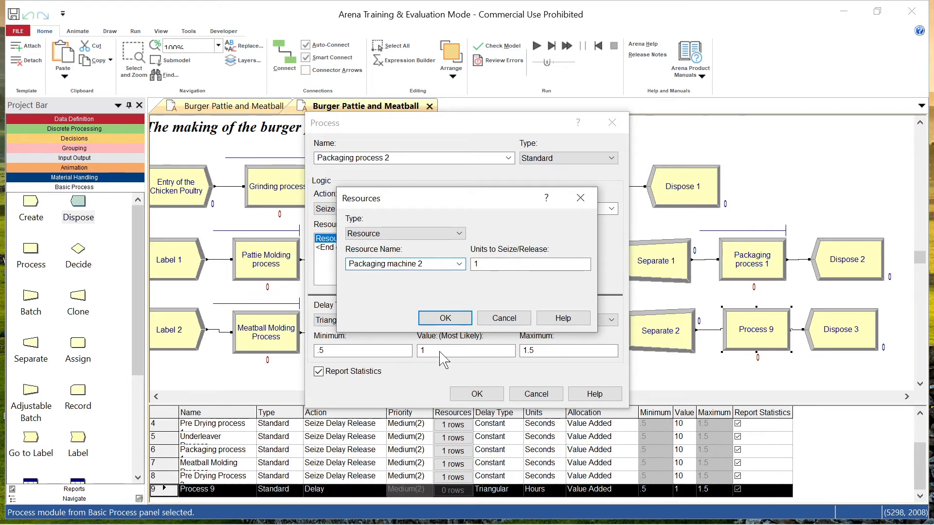
pyautogui.click(445, 318)
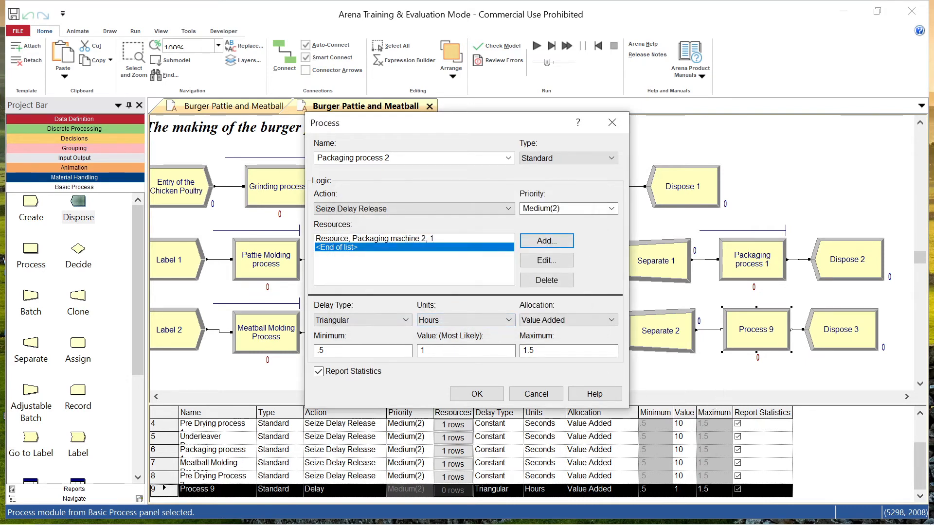
# - Give Packaging process 2 a Constant delay of 10 Seconds and accept its settings
pyautogui.click(405, 320)
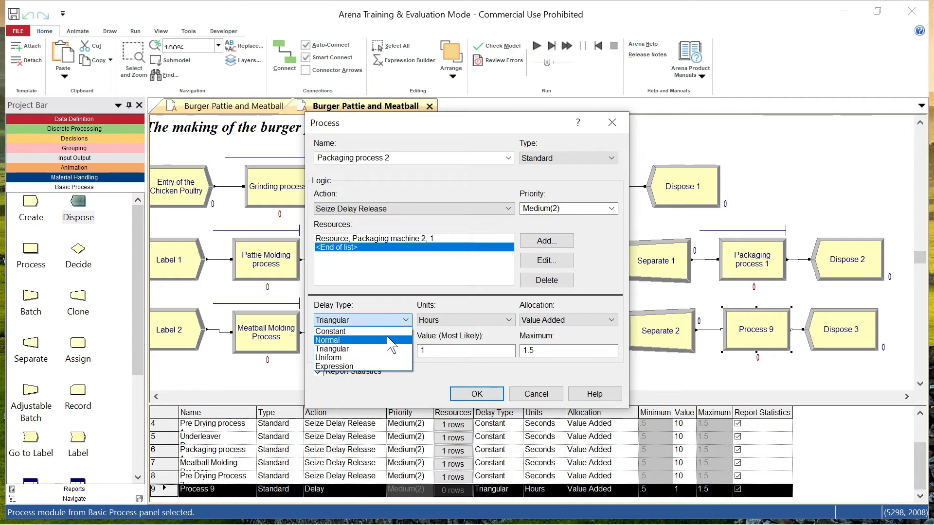
pyautogui.click(397, 331)
pyautogui.click(441, 321)
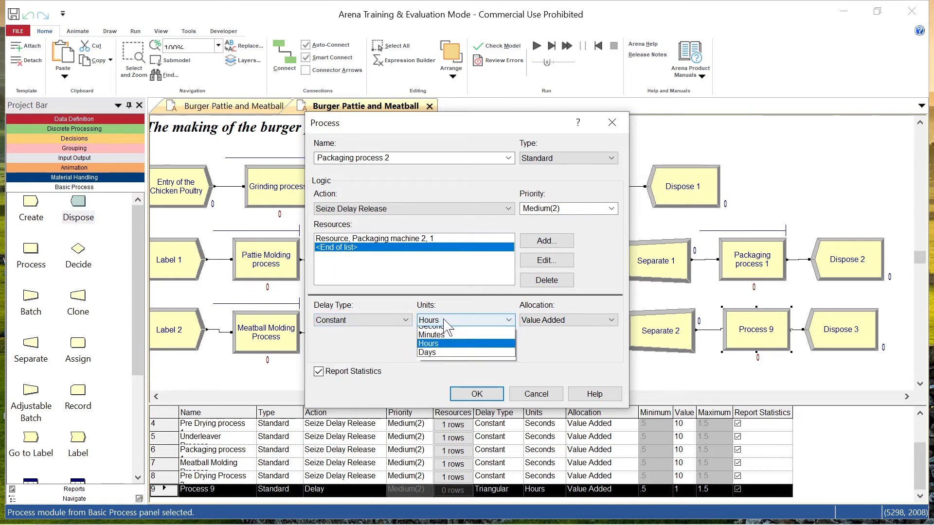
pyautogui.click(433, 331)
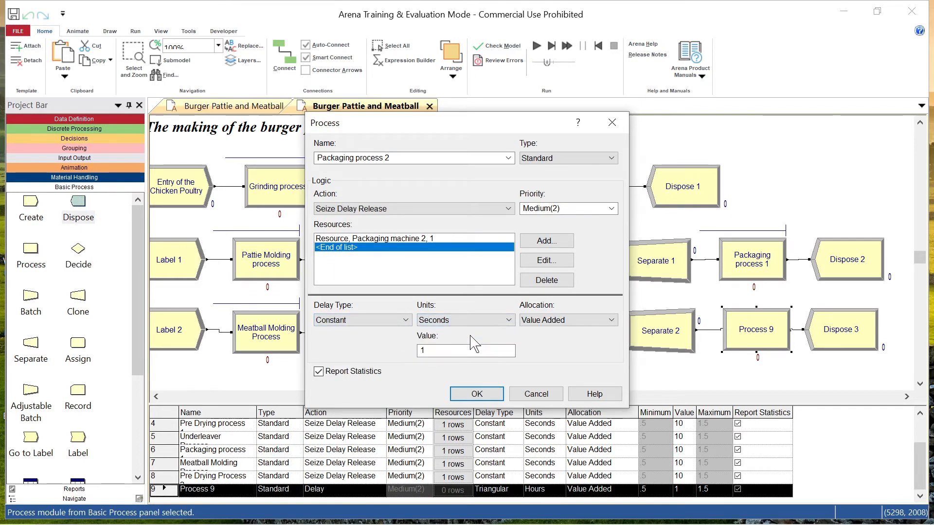
pyautogui.click(424, 350)
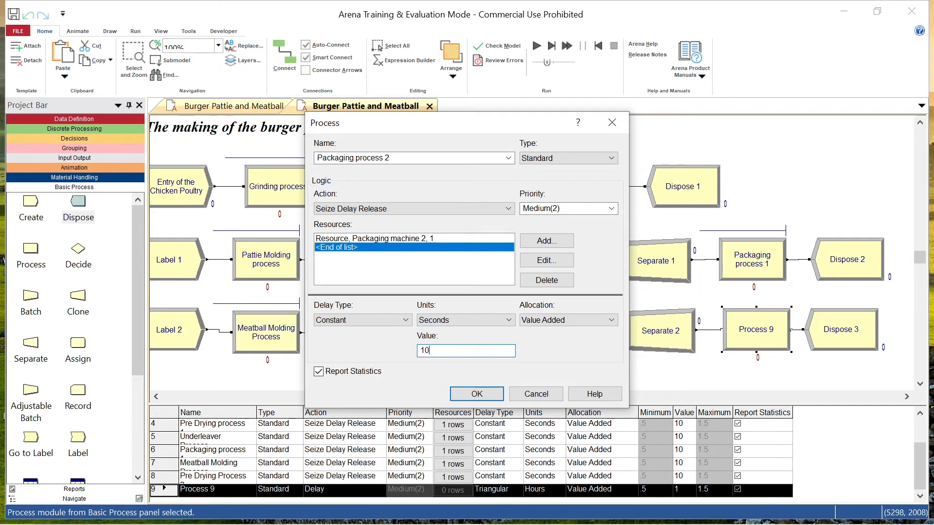
pyautogui.write('0')
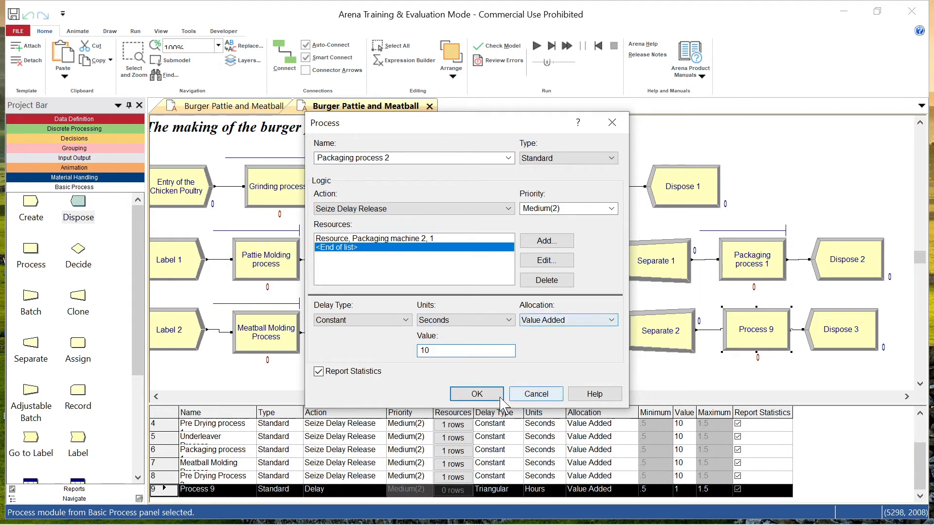
pyautogui.click(485, 396)
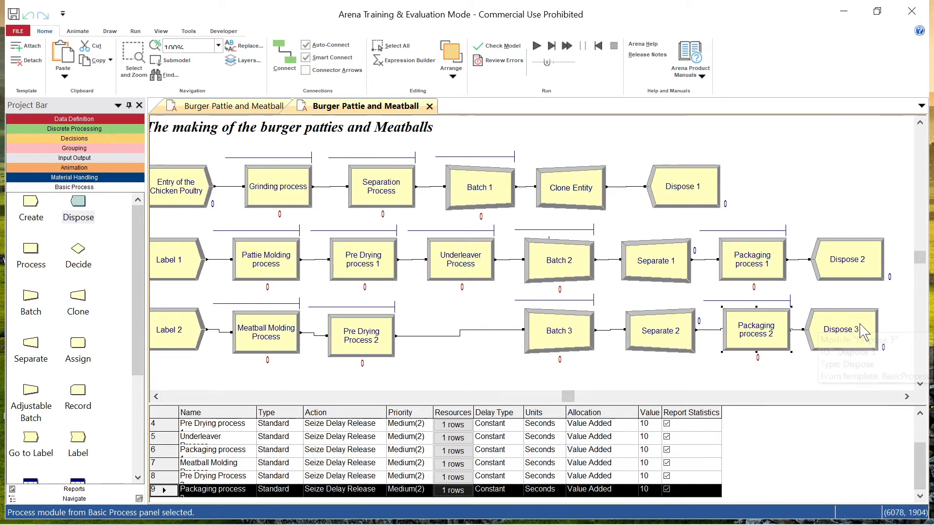
pyautogui.moveTo(903, 354); pyautogui.dragTo(141, 120)
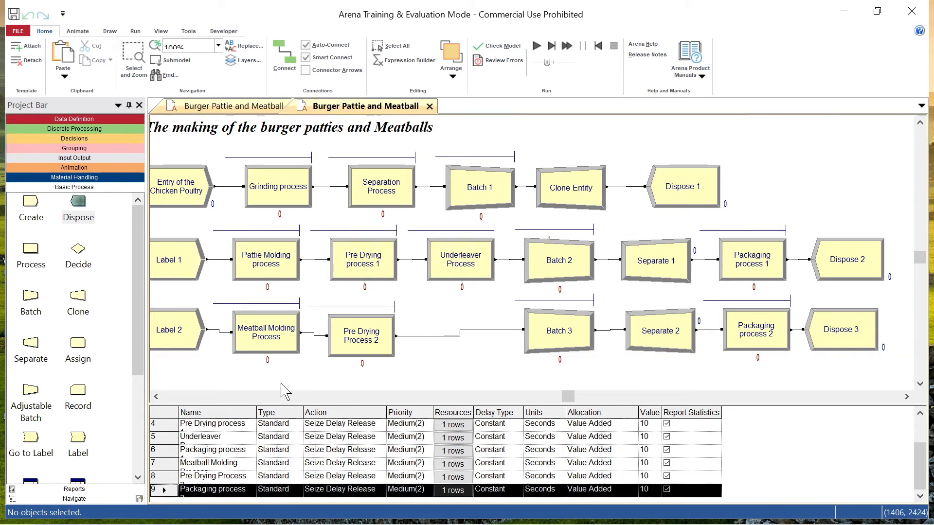
pyautogui.click(155, 396)
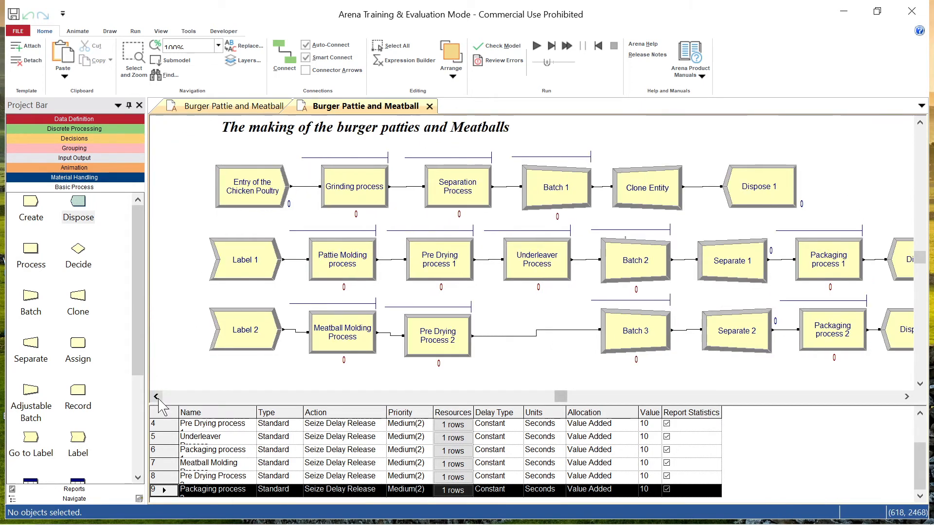
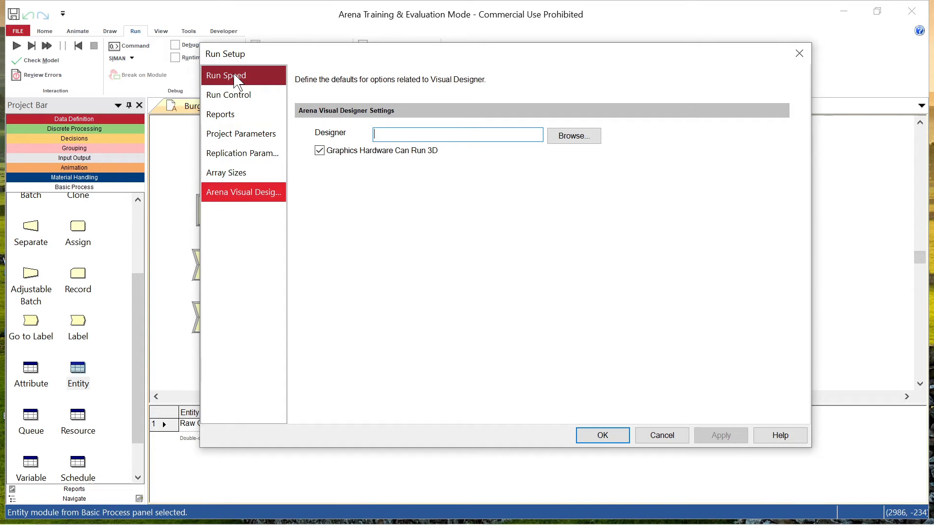
# - Set the project title to "The making of burger patties and meatballs" in the run setup's project parameters
pyautogui.click(235, 78)
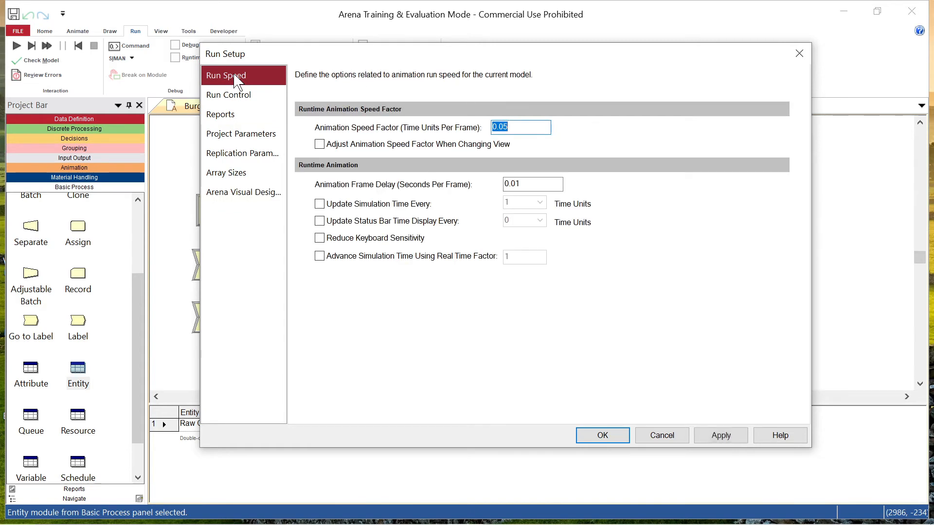
pyautogui.click(242, 97)
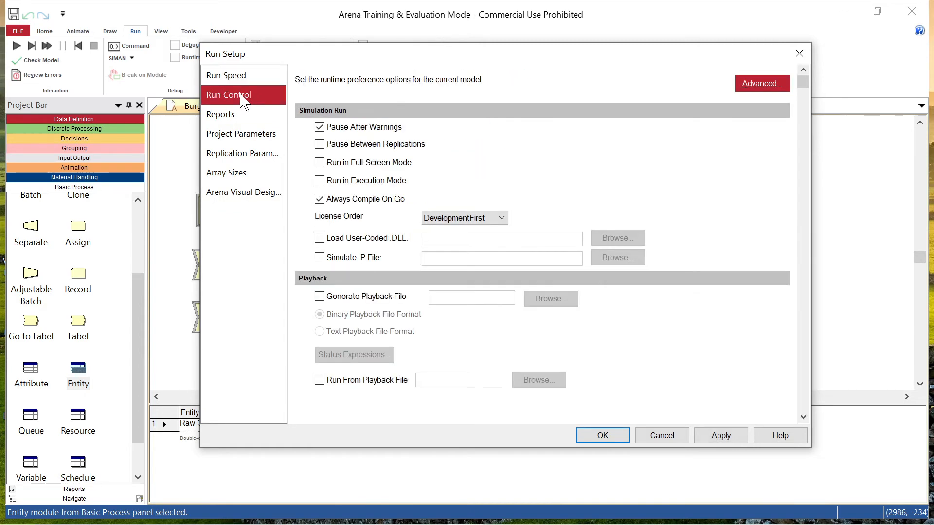
pyautogui.click(246, 115)
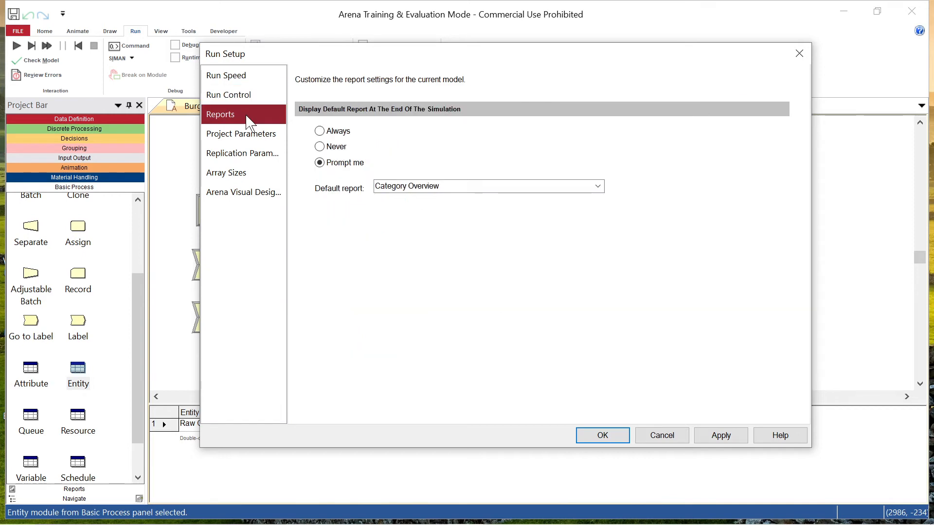
pyautogui.click(217, 142)
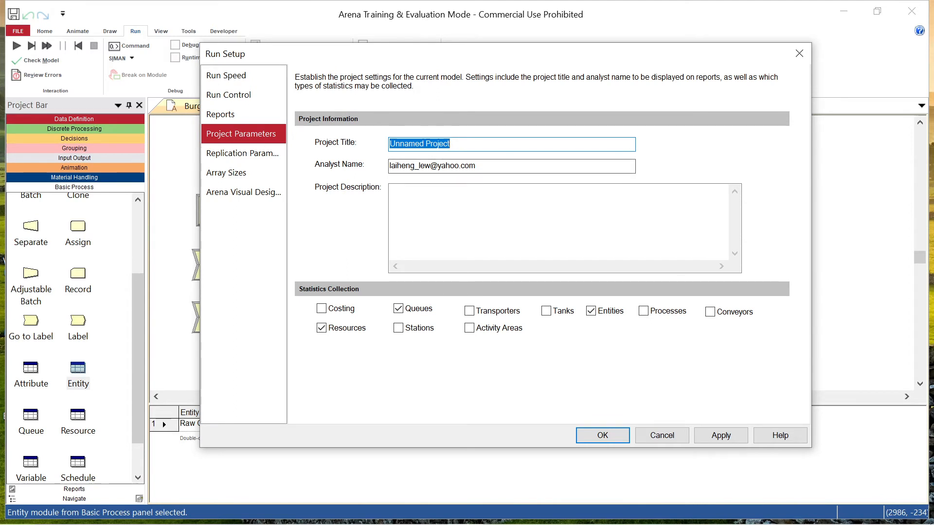
pyautogui.write('T')
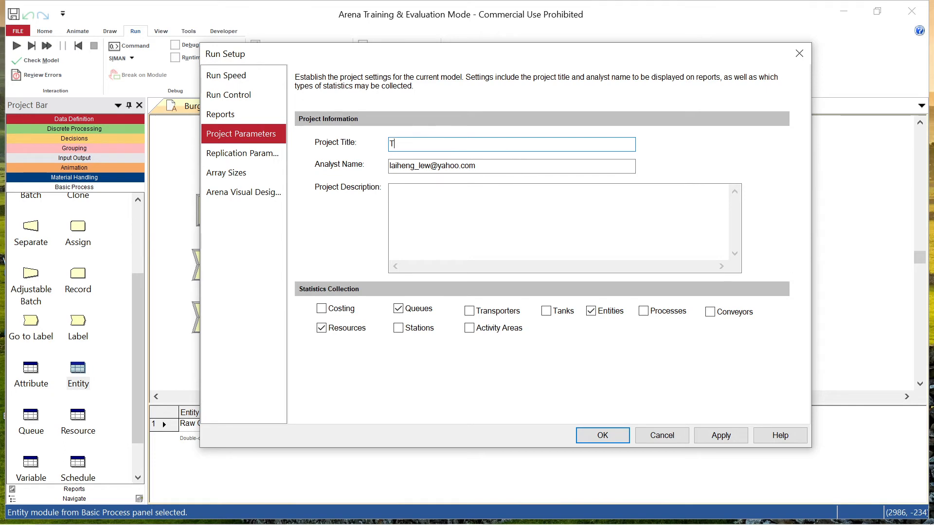
pyautogui.write('he making of')
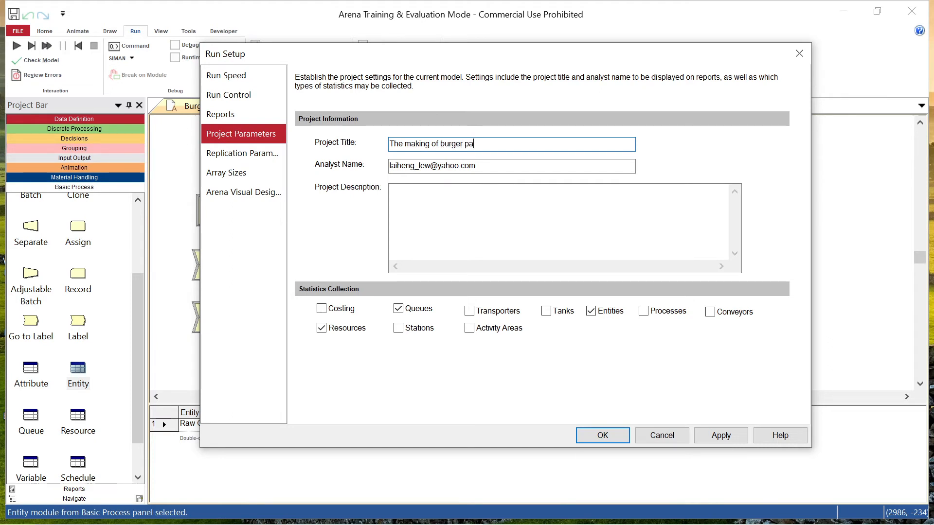
pyautogui.write('burger patties and meatball')
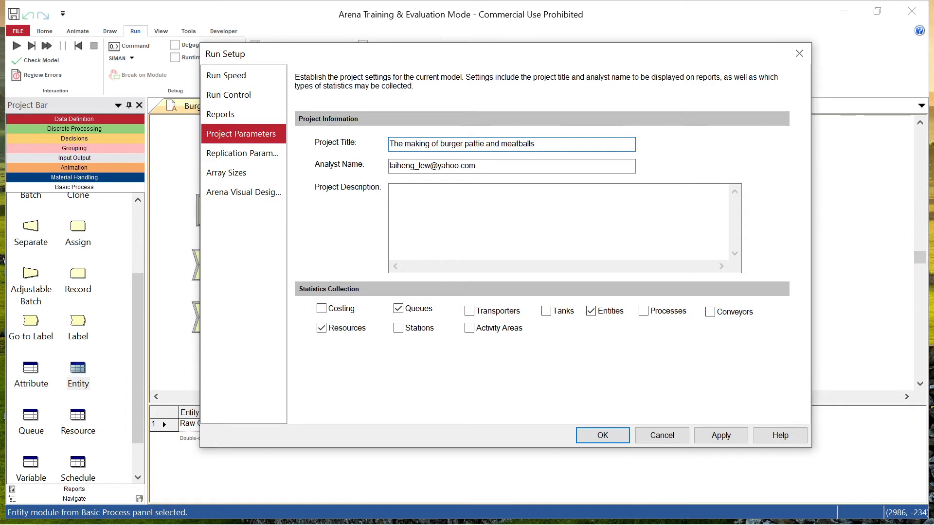
pyautogui.write('s')
# - Replace the analyst name in the project parameters with the analyst's full name
pyautogui.moveTo(475, 166); pyautogui.dragTo(390, 165)
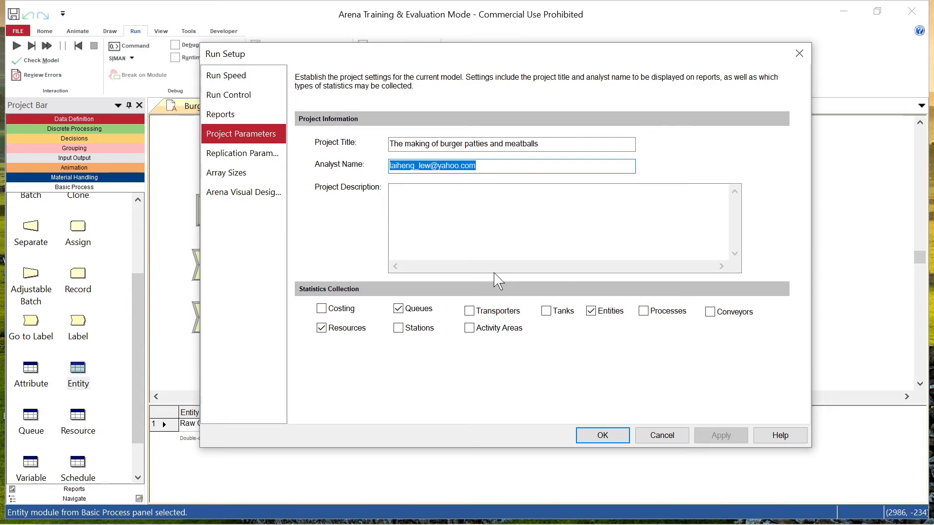
pyautogui.press('BackSpace')
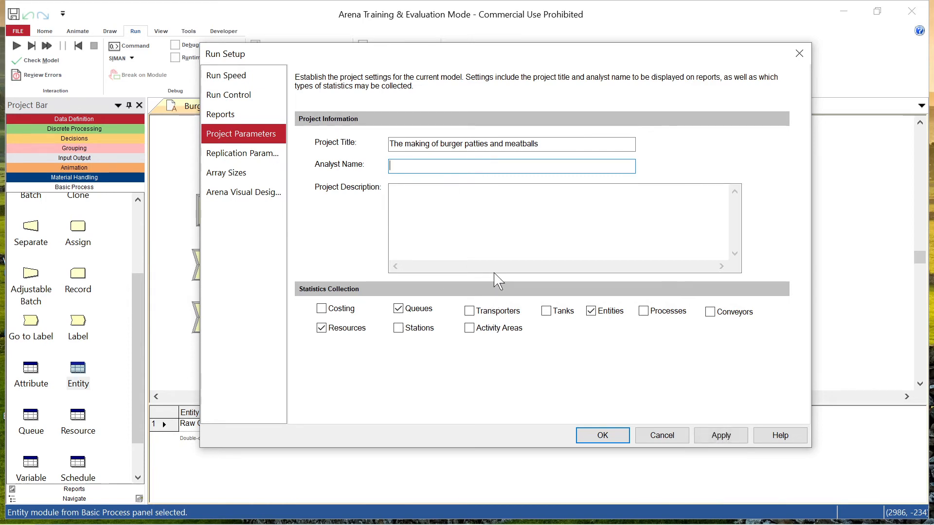
pyautogui.write('Chloe Lew')
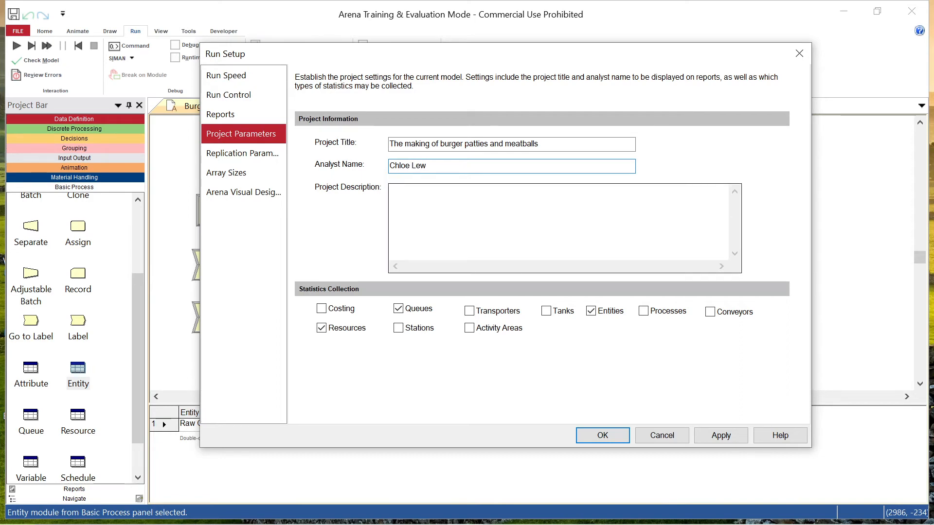
# - Enter the project description "The manufacturing process of burger pattie and meatballs" and apply the project parameters
pyautogui.click(558, 222)
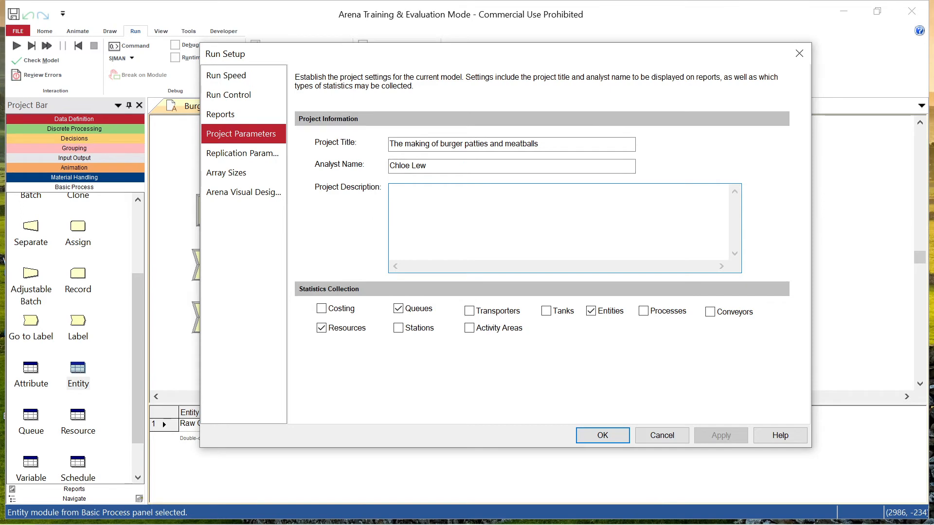
pyautogui.write('The manuf')
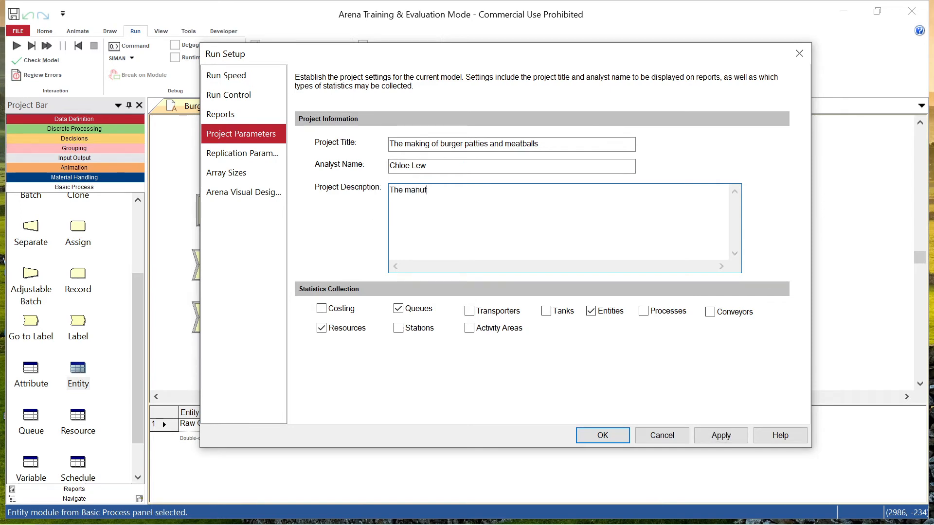
pyautogui.write('acturing process of burger pattie and')
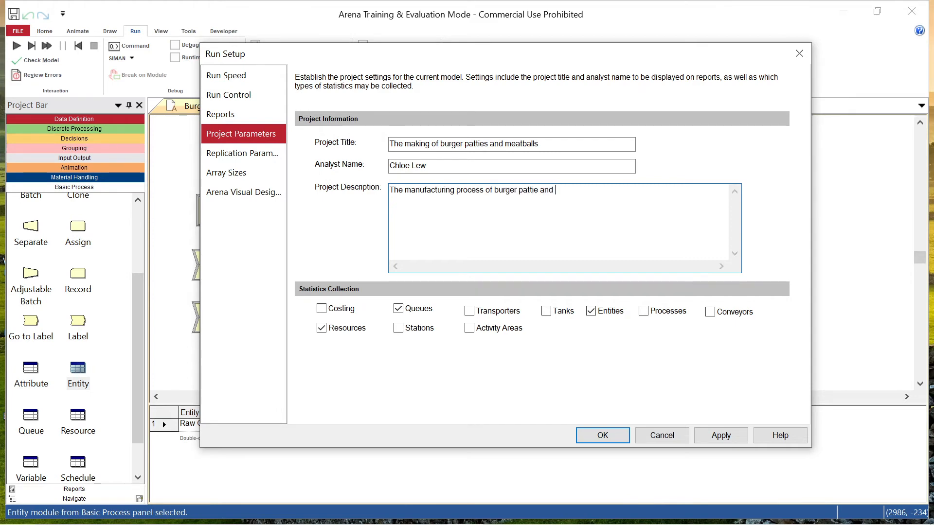
pyautogui.write('tballs')
pyautogui.click(738, 440)
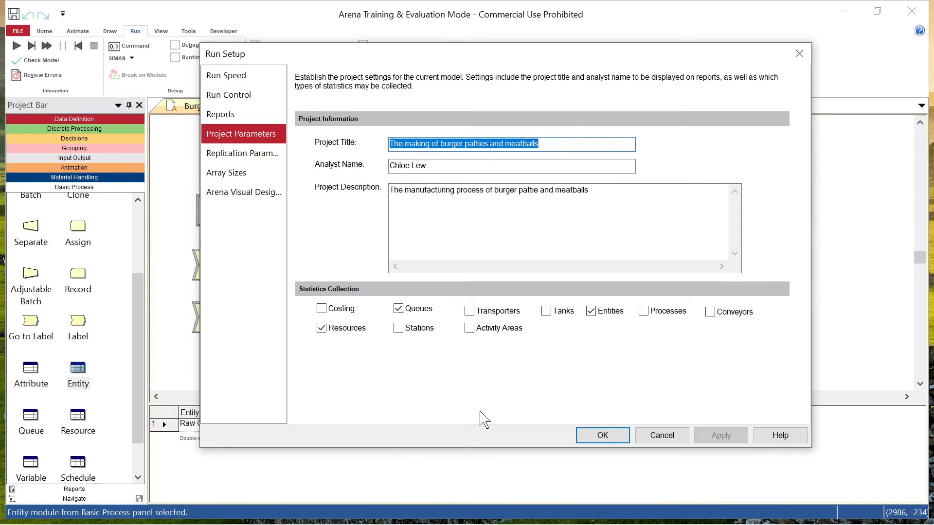
# - Enable the start date and time in the replication parameters and set the date to Thursday, 5 August 2021
pyautogui.click(253, 152)
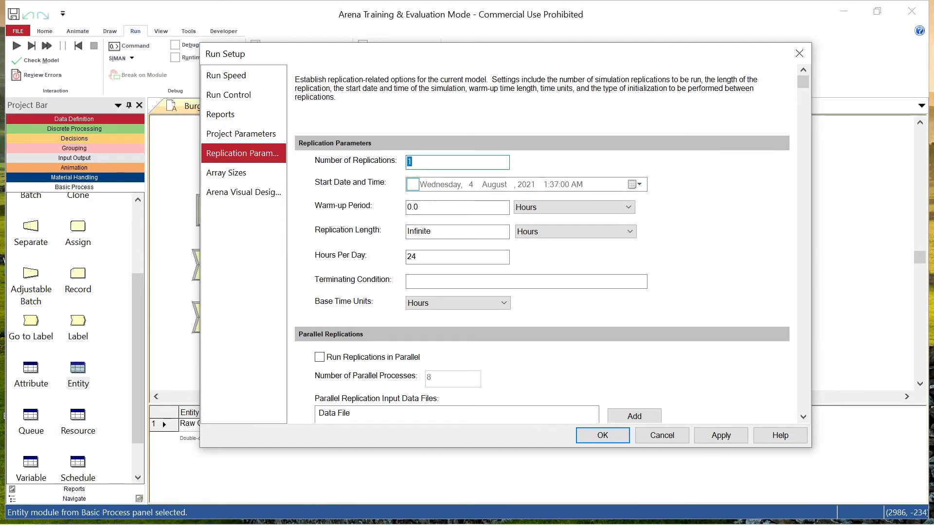
pyautogui.click(421, 162)
pyautogui.click(412, 184)
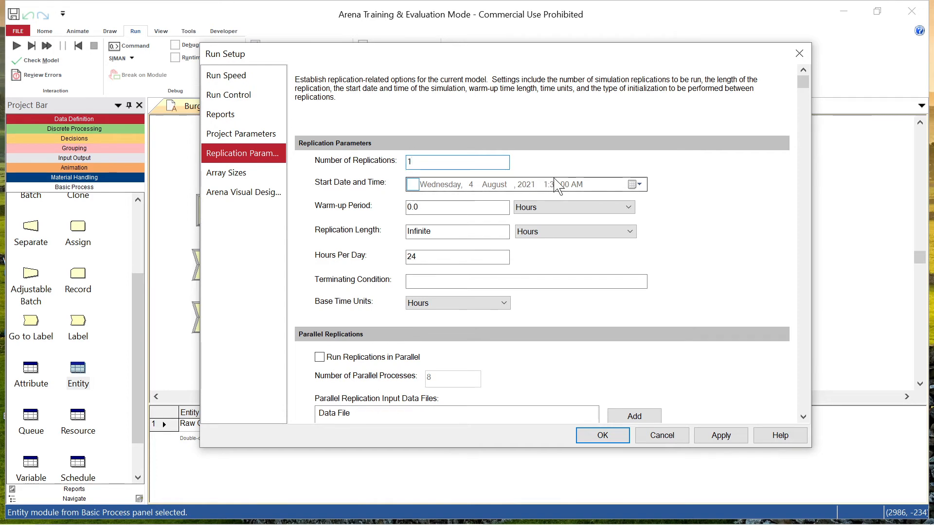
pyautogui.click(634, 185)
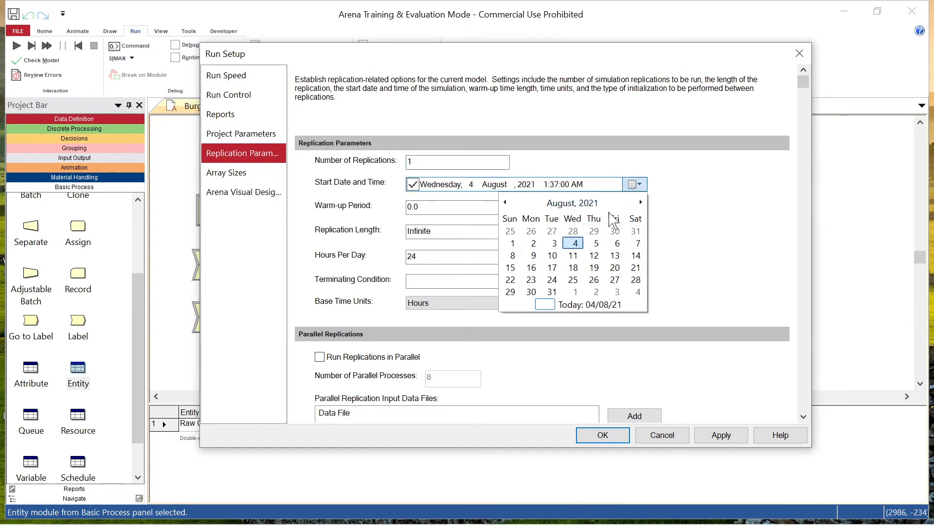
pyautogui.click(636, 184)
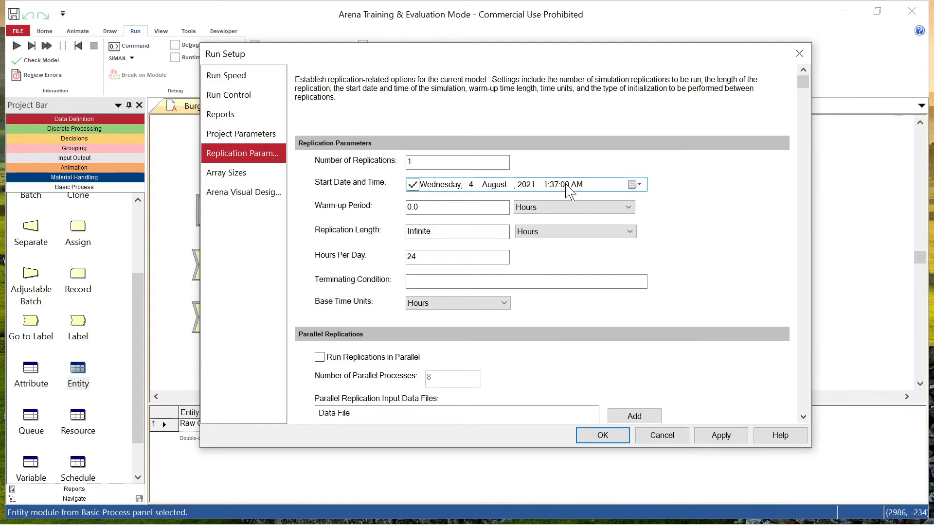
pyautogui.click(634, 185)
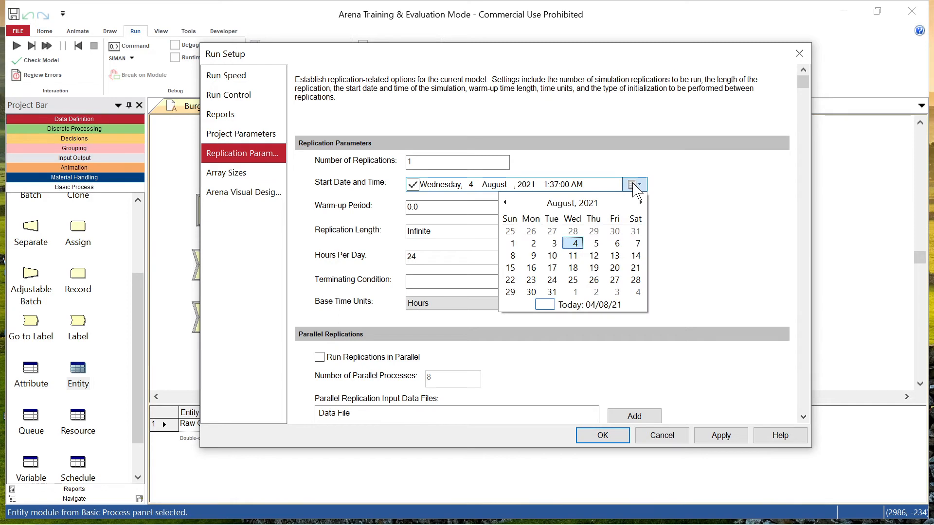
pyautogui.click(597, 243)
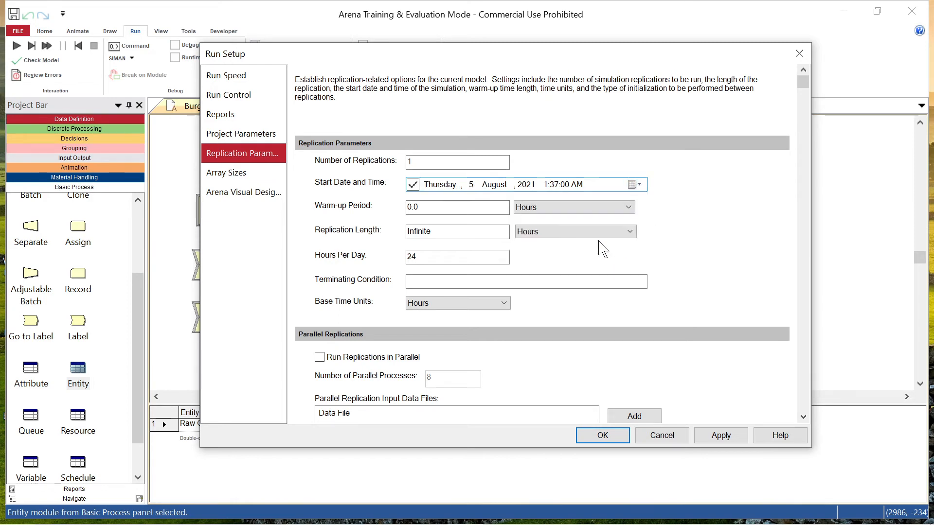
# - Set the replication start time to 8:00:00 AM
pyautogui.click(547, 188)
pyautogui.write('8')
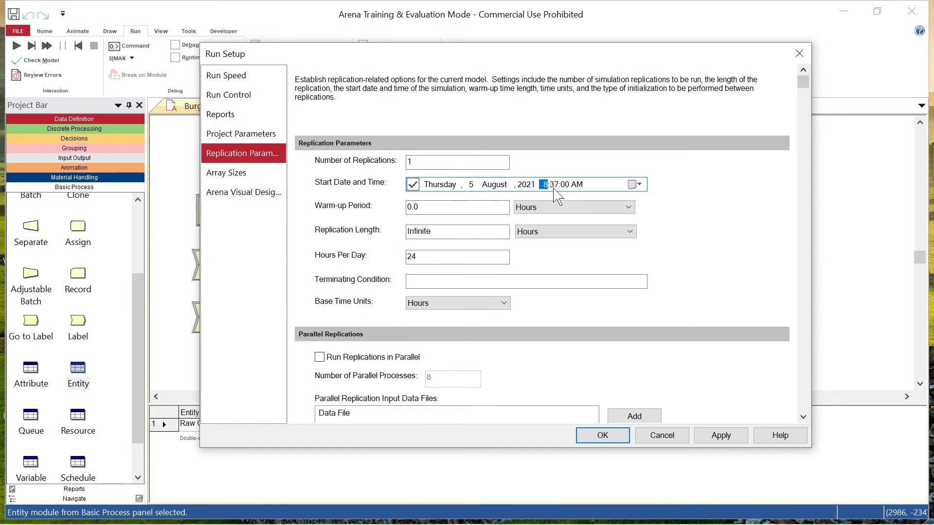
pyautogui.press('Right')
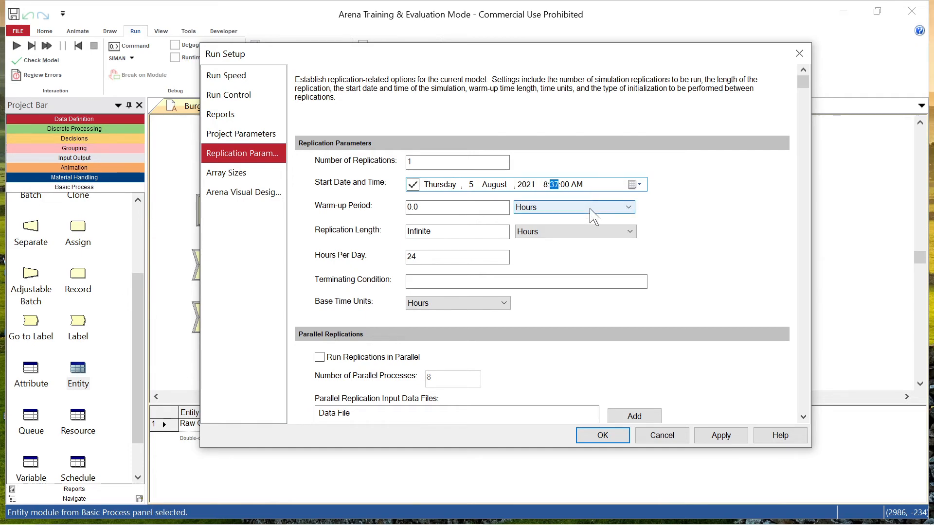
pyautogui.write('00')
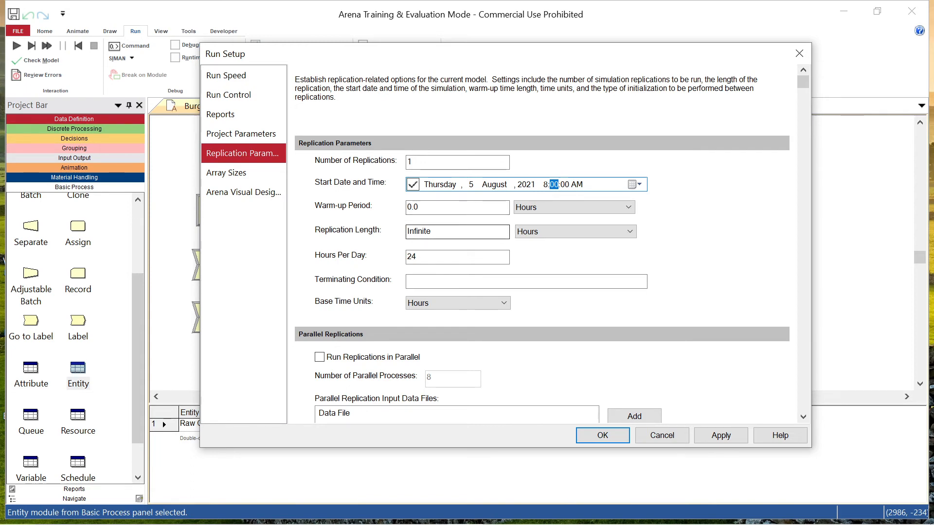
# - Set the replication length to 7 hours and the hours per day to 8
pyautogui.doubleClick(426, 232)
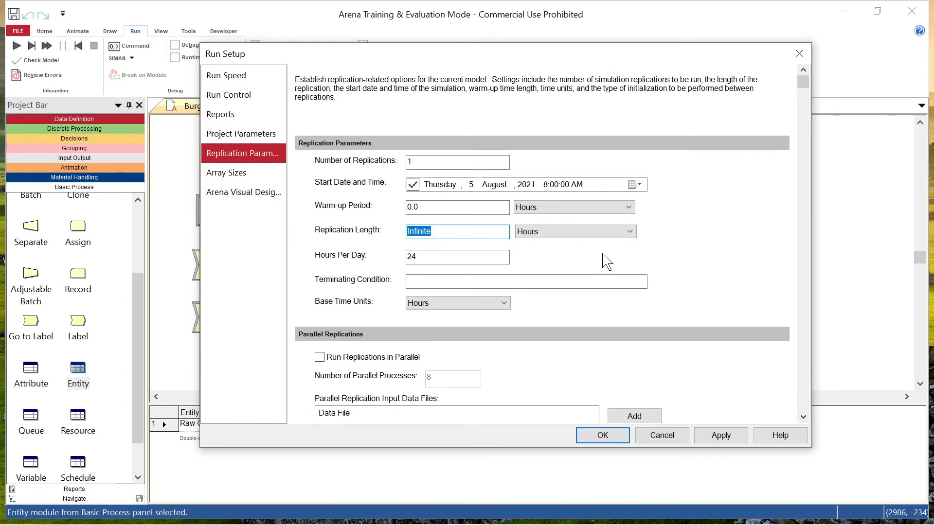
pyautogui.write('7')
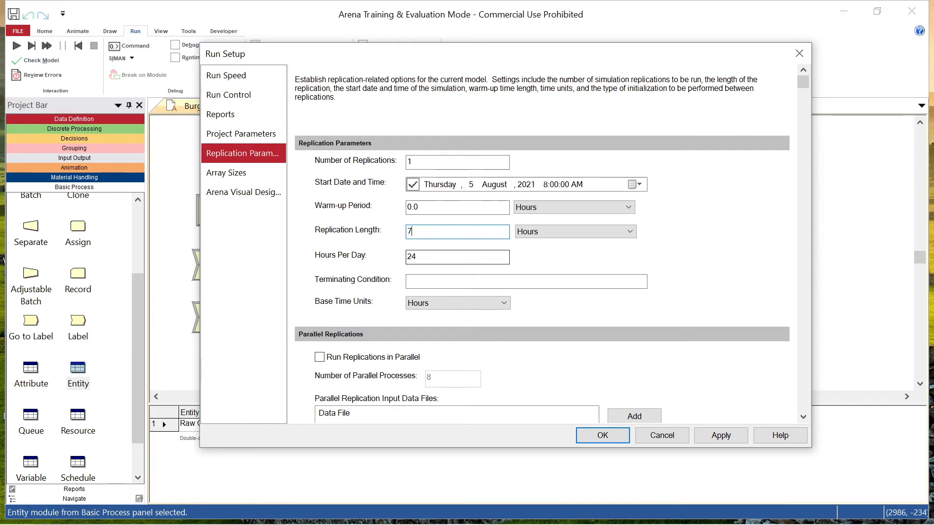
pyautogui.press('Tab')
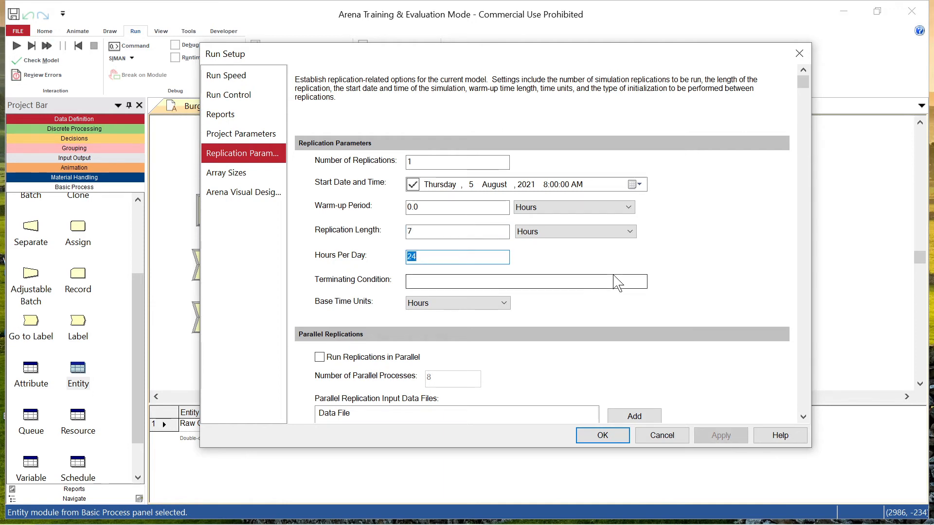
pyautogui.write('8')
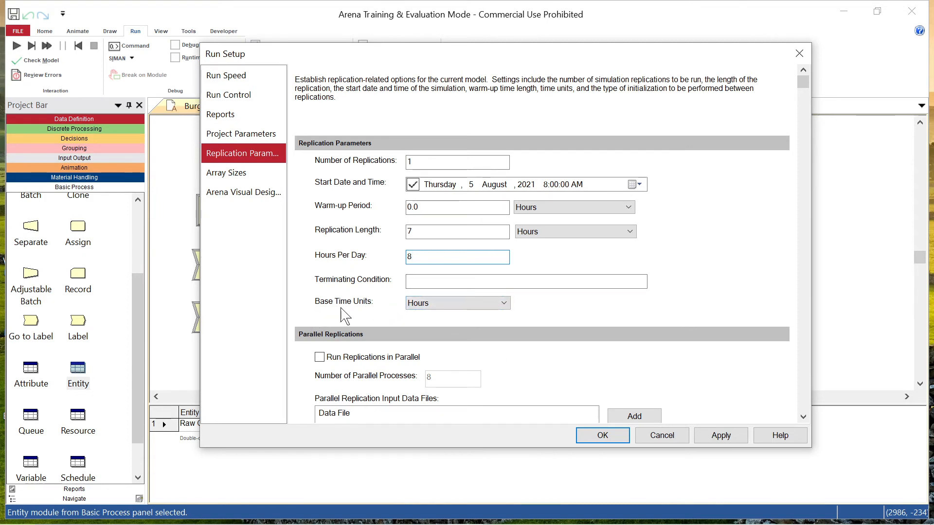
# - Set the base time units to Minutes, then apply and accept the run setup
pyautogui.click(430, 305)
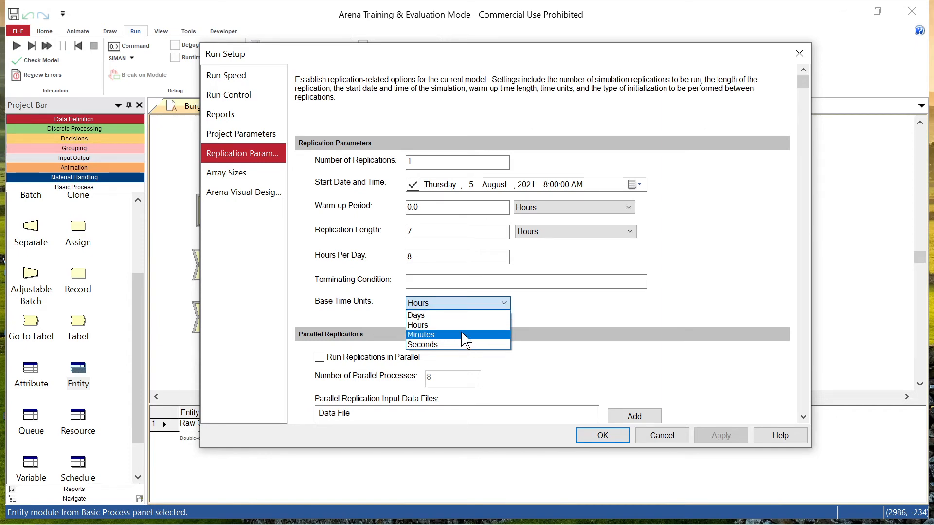
pyautogui.click(465, 335)
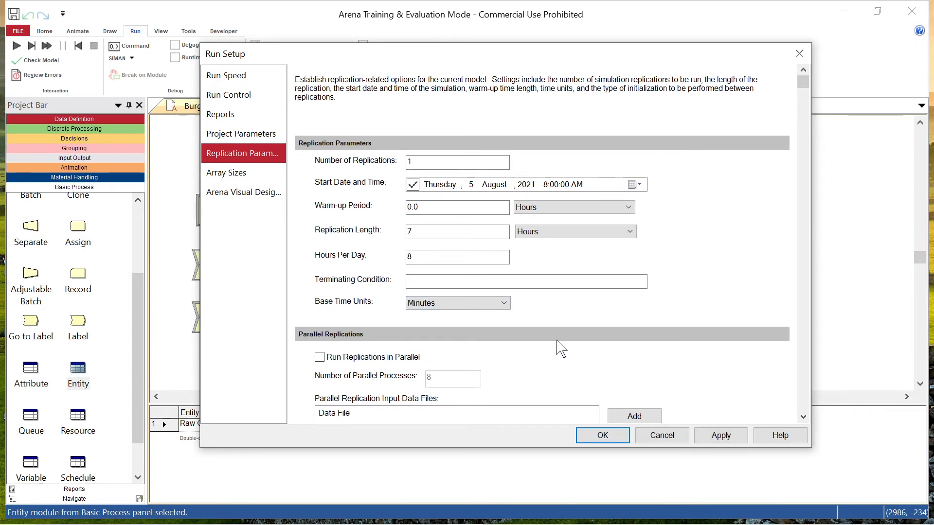
pyautogui.scroll(-1, 559, 350)
pyautogui.scroll(-2, 559, 350)
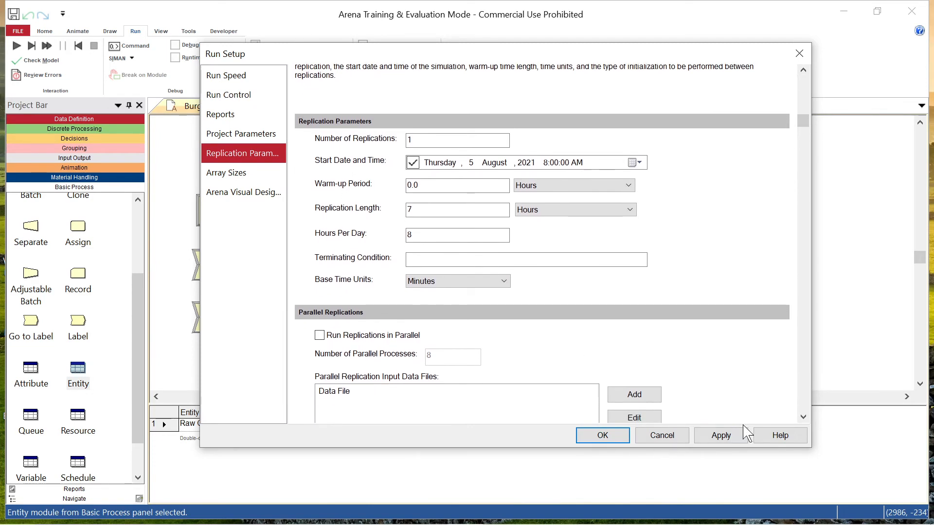
pyautogui.click(736, 439)
pyautogui.click(602, 436)
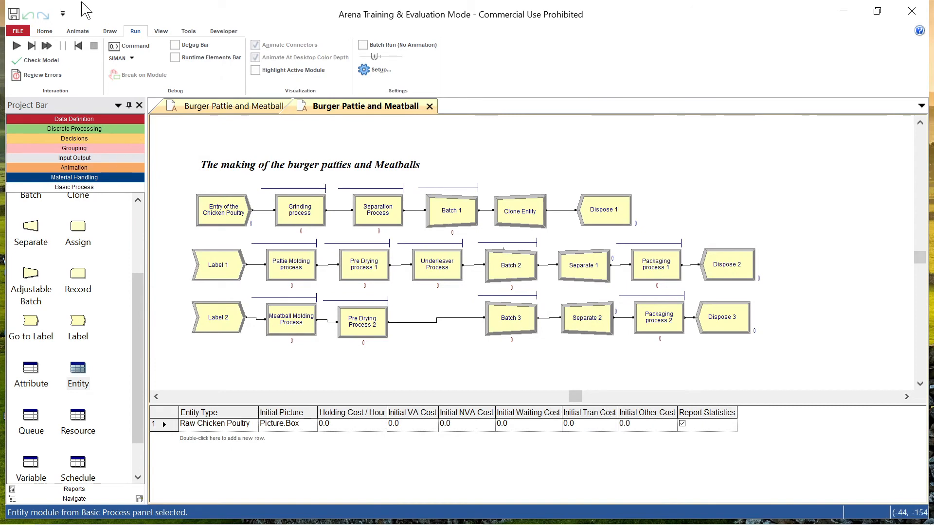
# - Run the simulation to completion and dismiss the offer to show the results, keeping the finished model in view
pyautogui.click(17, 46)
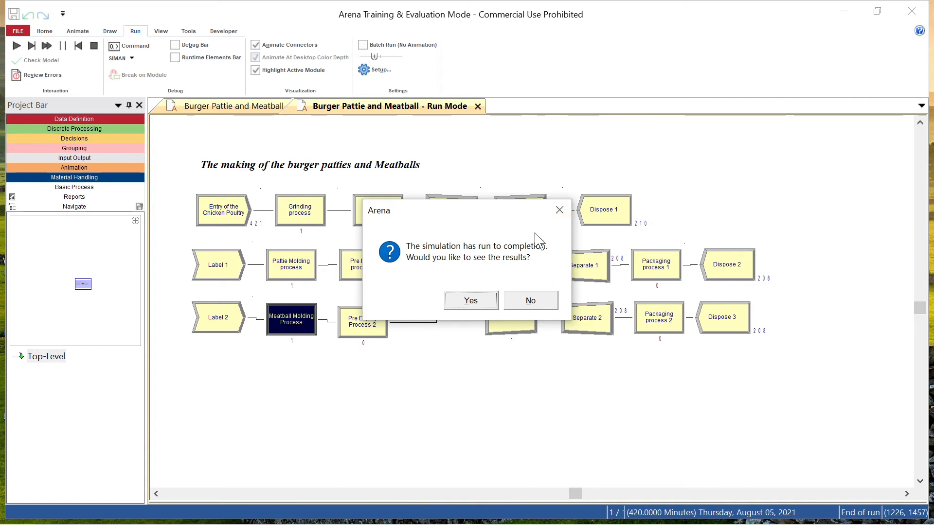
pyautogui.click(559, 210)
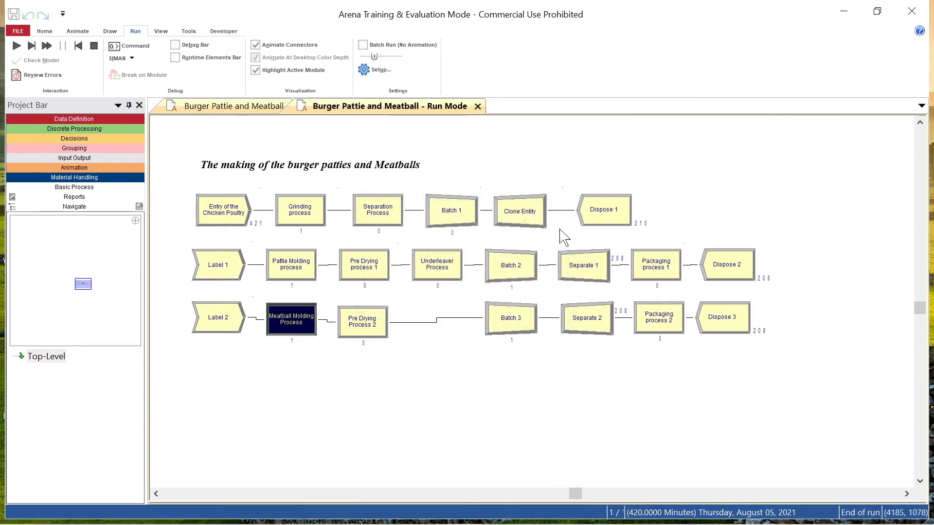
pyautogui.moveTo(187, 142); pyautogui.dragTo(784, 352)
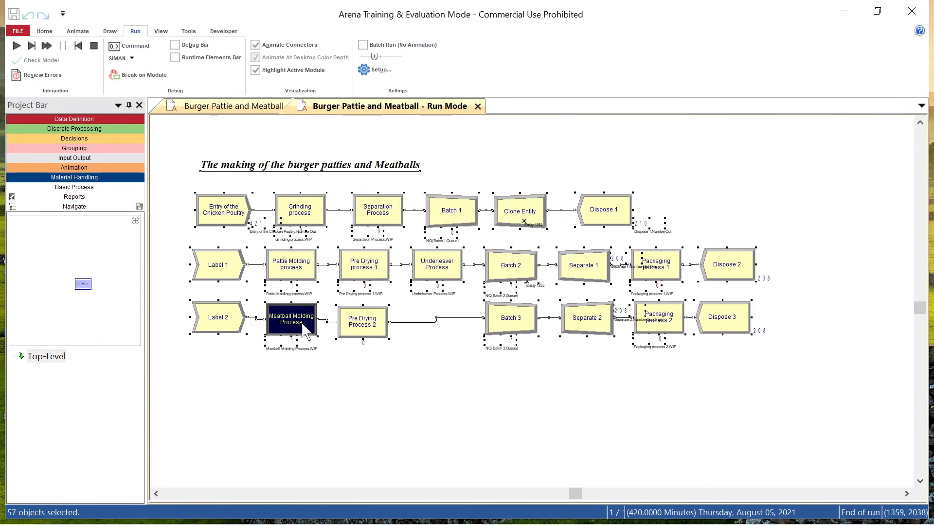
pyautogui.click(463, 161)
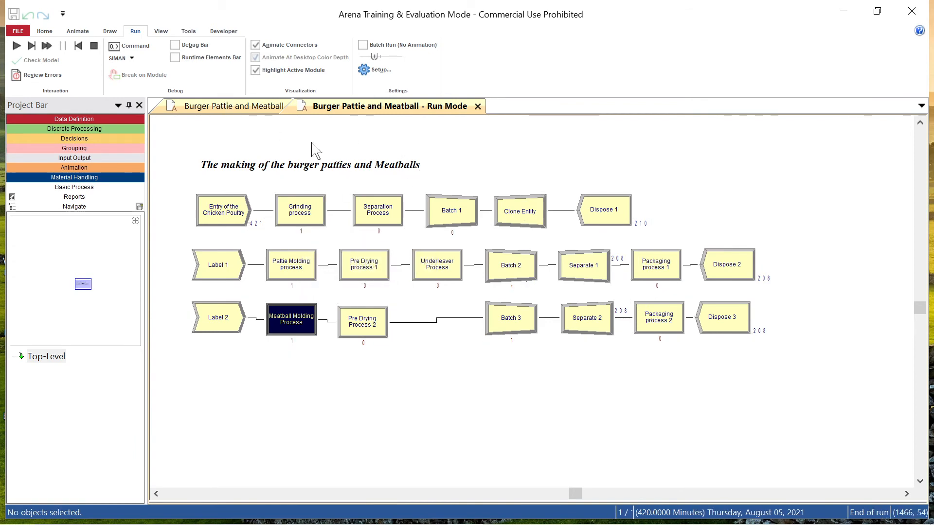
# - Check the replication parameters of the other open Burger Pattie and Meatball model and try to run it
pyautogui.click(238, 111)
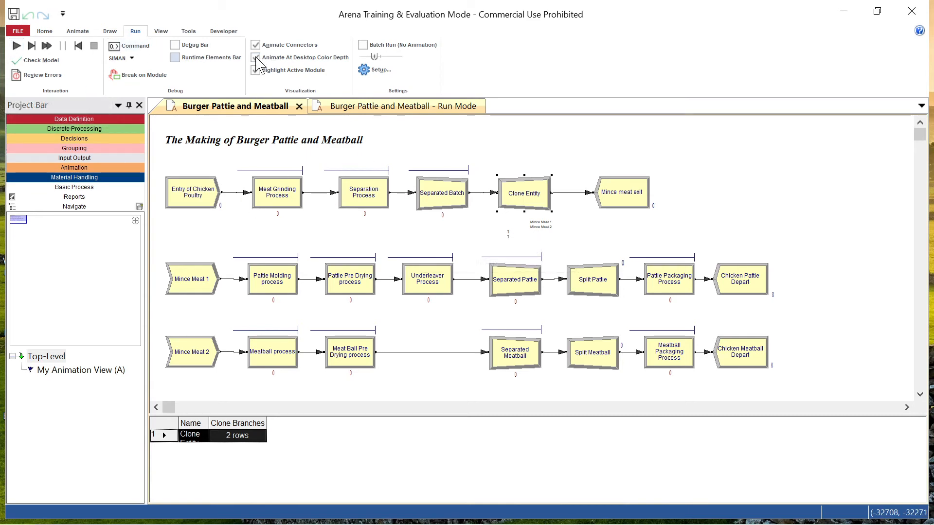
pyautogui.click(374, 71)
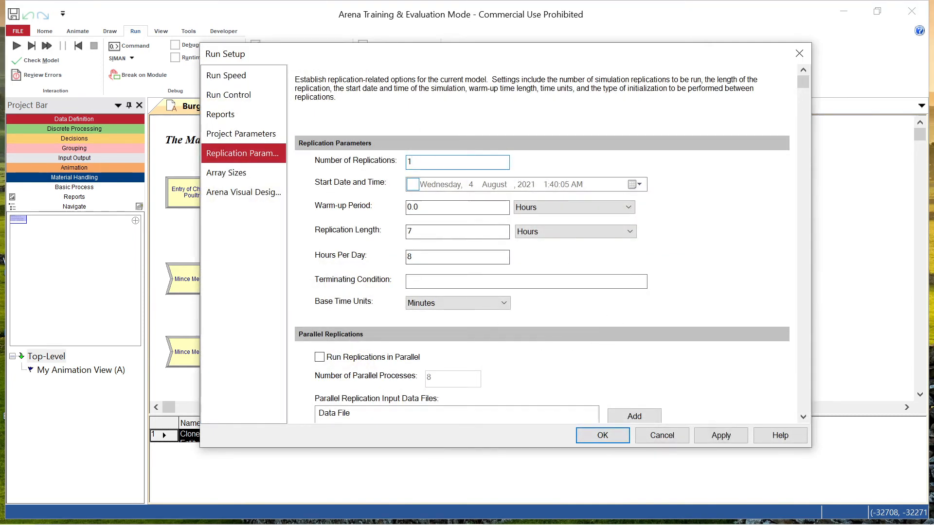
pyautogui.click(600, 439)
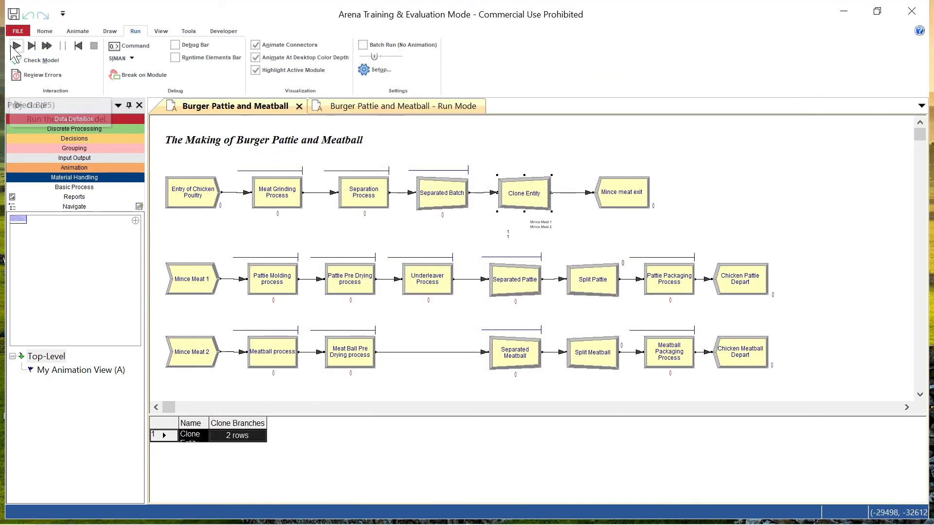
pyautogui.click(15, 48)
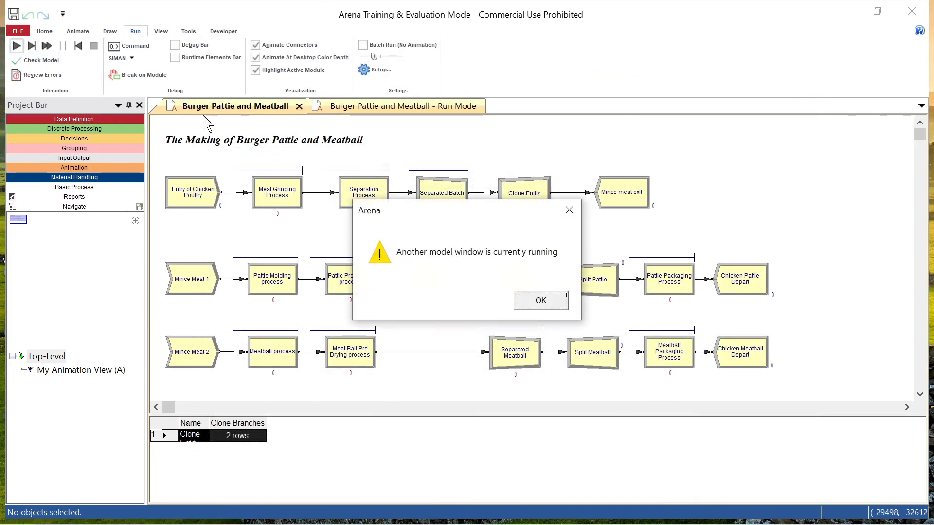
pyautogui.click(540, 302)
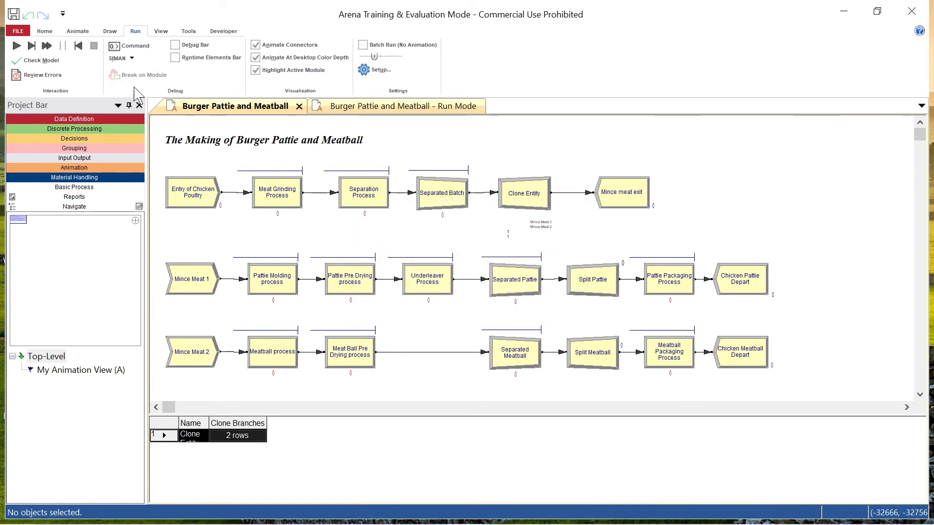
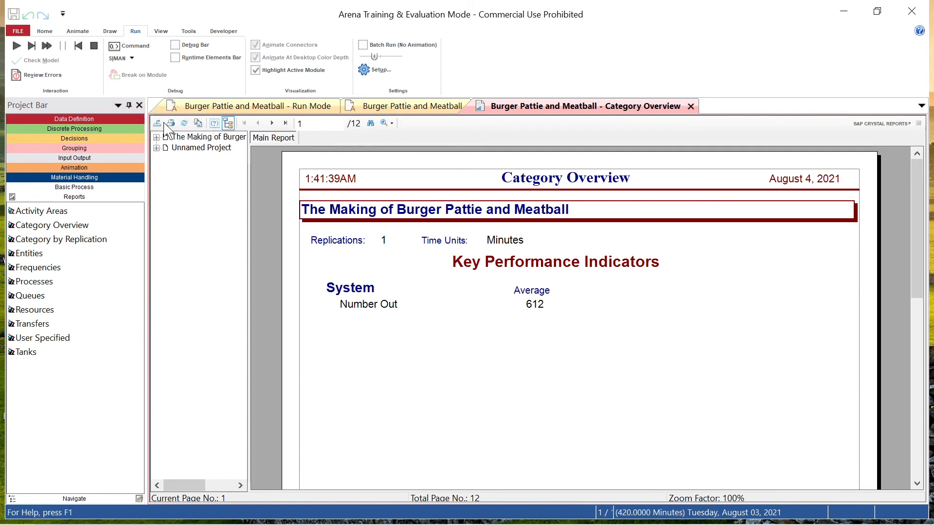
# - Expand The Making of Burger Pattie and Meatball in the report outline and view its Entity, Queue and Resource sections
pyautogui.click(157, 138)
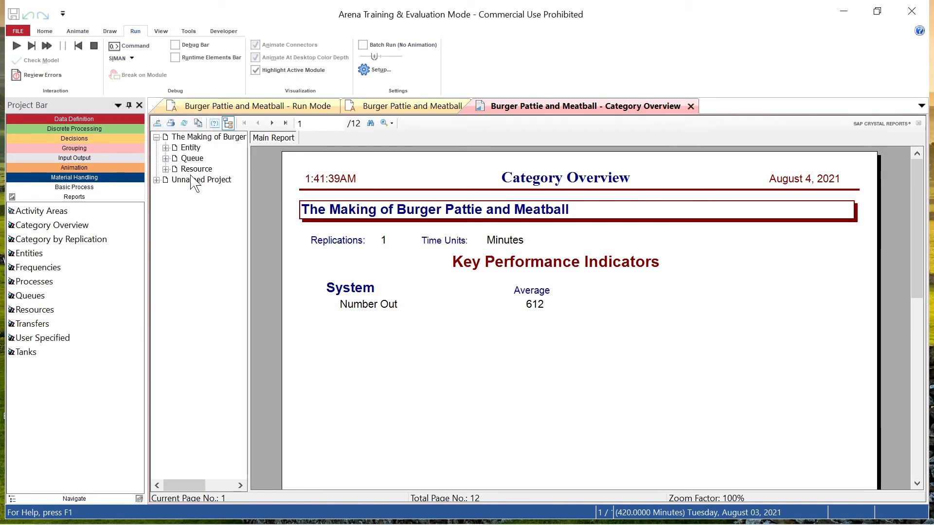
pyautogui.click(192, 148)
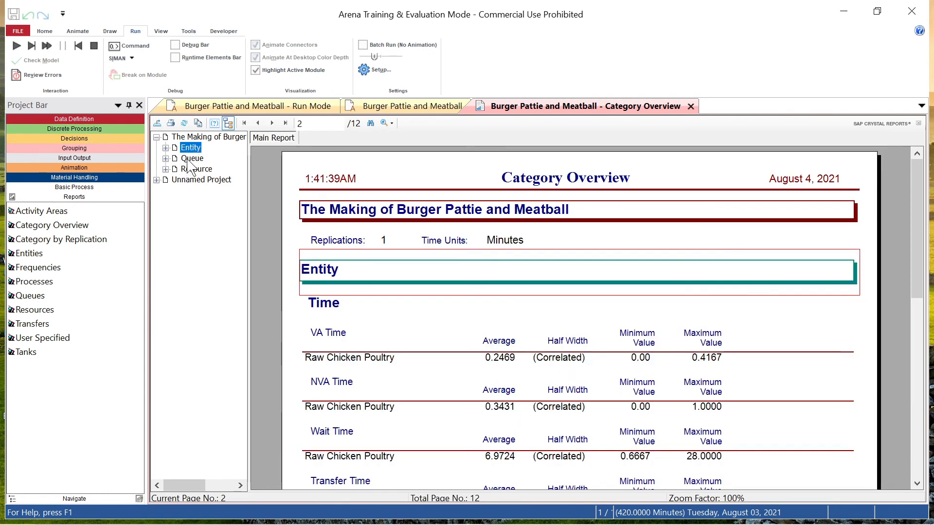
pyautogui.click(192, 159)
pyautogui.click(203, 169)
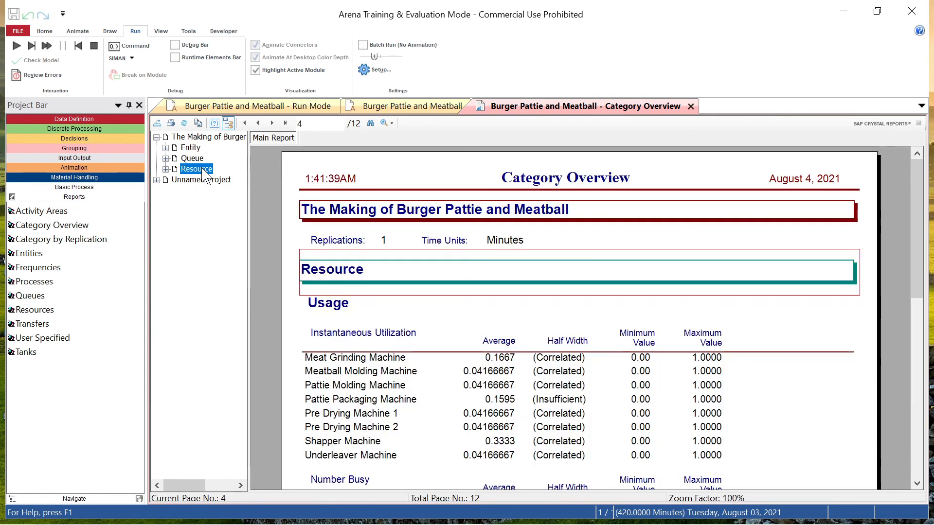
# - Page forward through the Category Overview report from the Entity section, and return to the Entity page
pyautogui.click(191, 147)
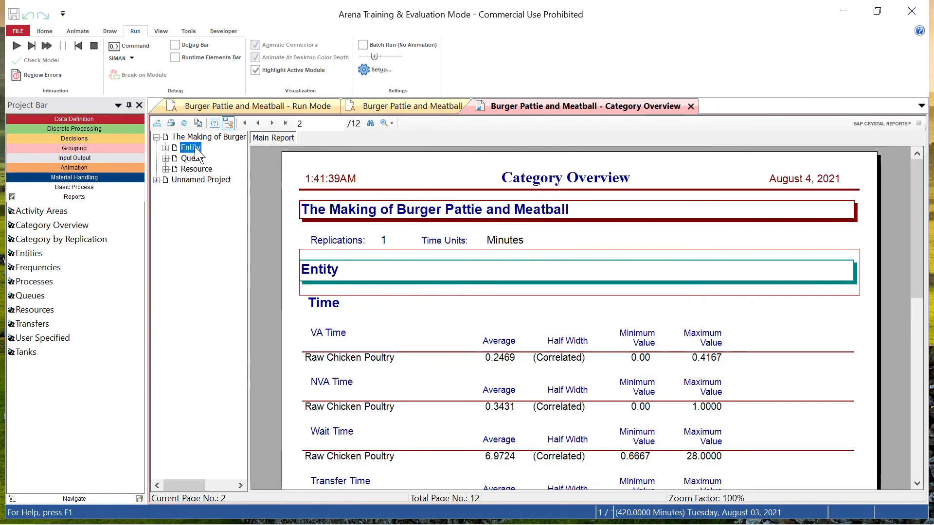
pyautogui.click(272, 123)
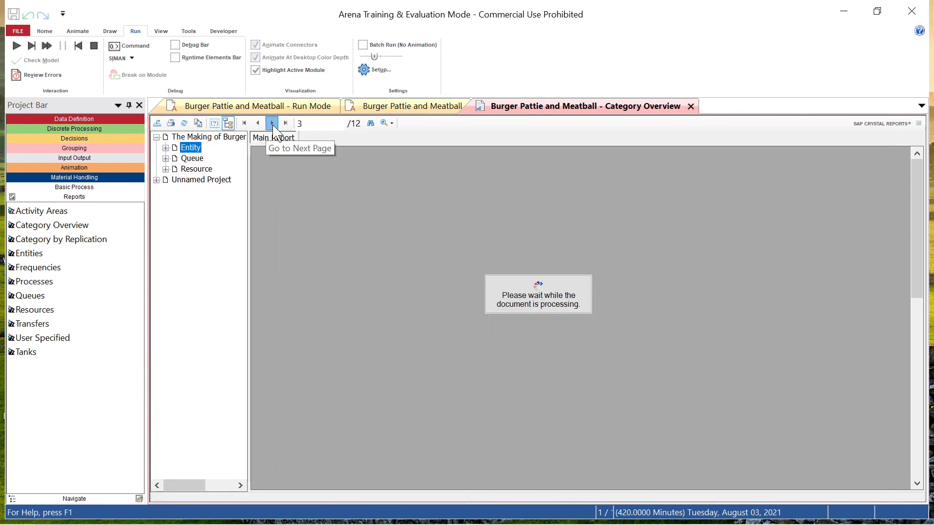
pyautogui.click(272, 123)
pyautogui.click(272, 123)
pyautogui.click(272, 124)
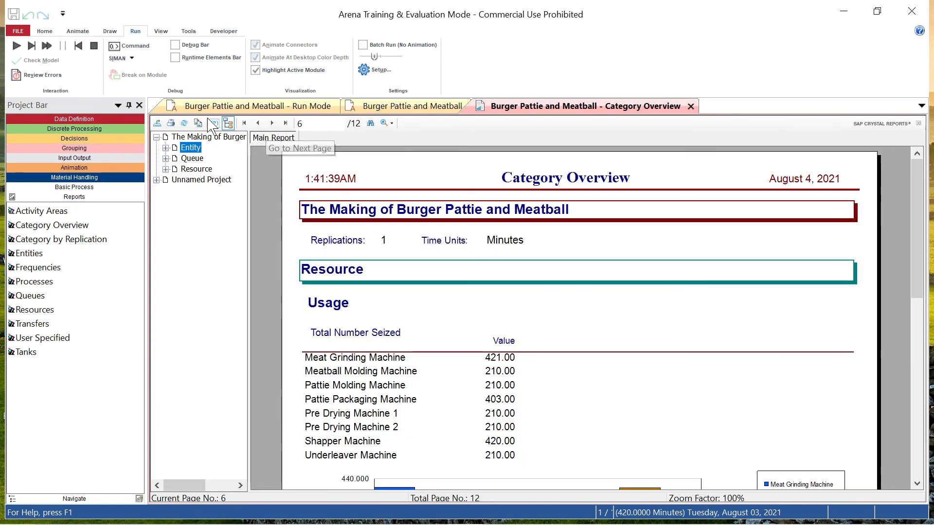
pyautogui.click(245, 123)
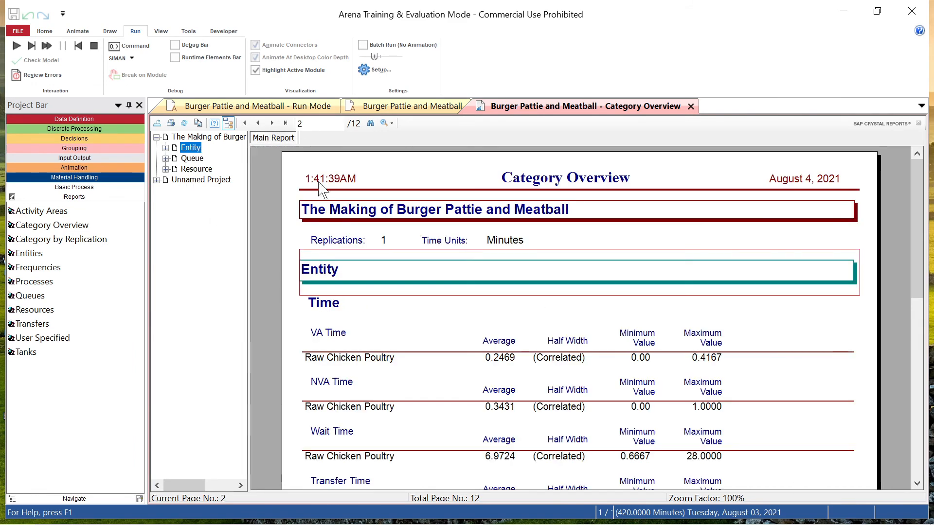
# - Examine the VA Time and NVA Time of Raw Chicken Poultry, including average, half width, minimum and maximum values
pyautogui.scroll(-2, 433, 245)
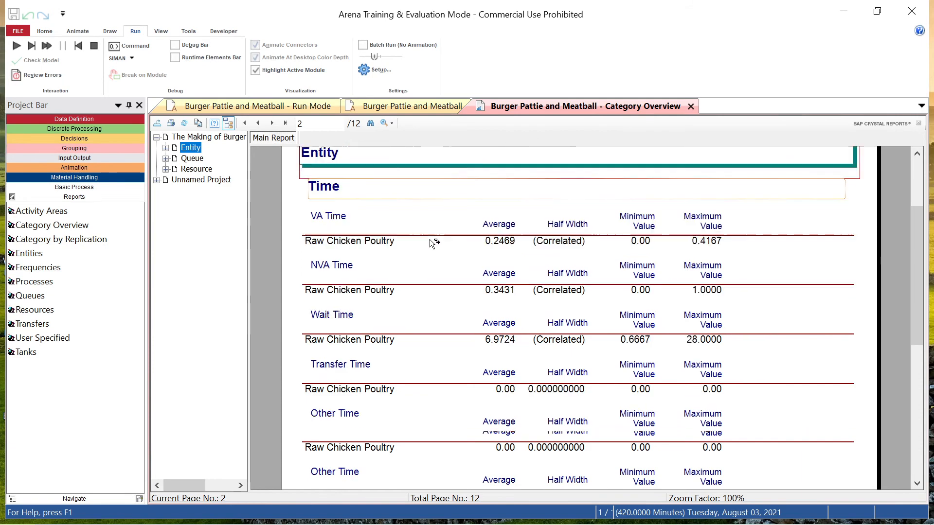
pyautogui.scroll(1, 432, 243)
pyautogui.scroll(1, 432, 246)
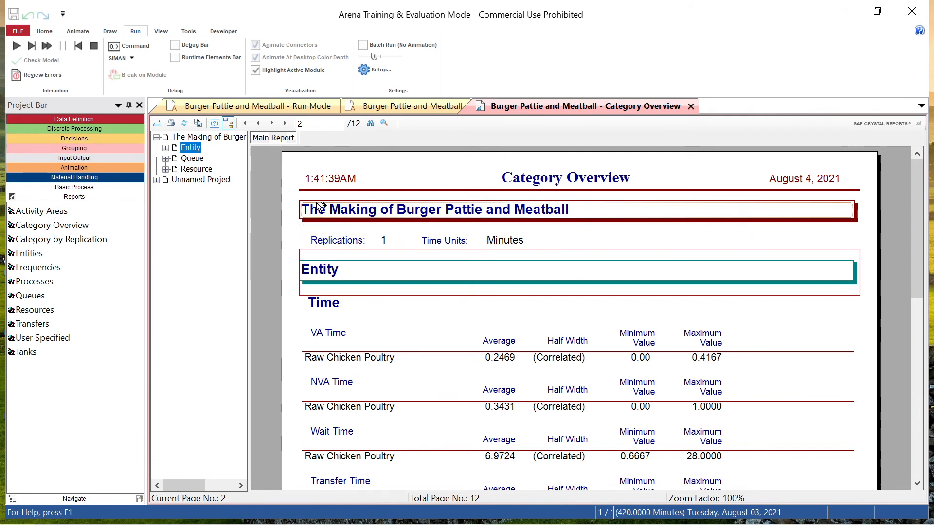
pyautogui.scroll(-1, 366, 248)
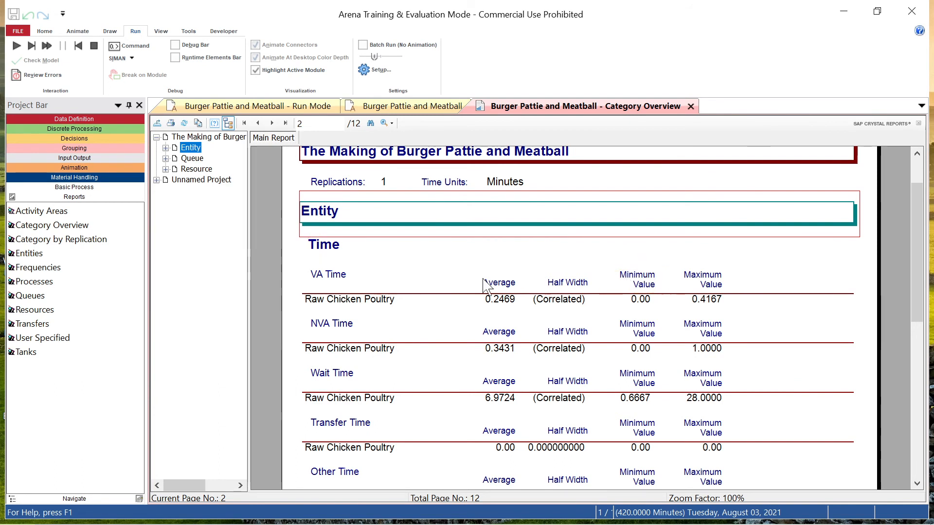
pyautogui.scroll(-2, 377, 311)
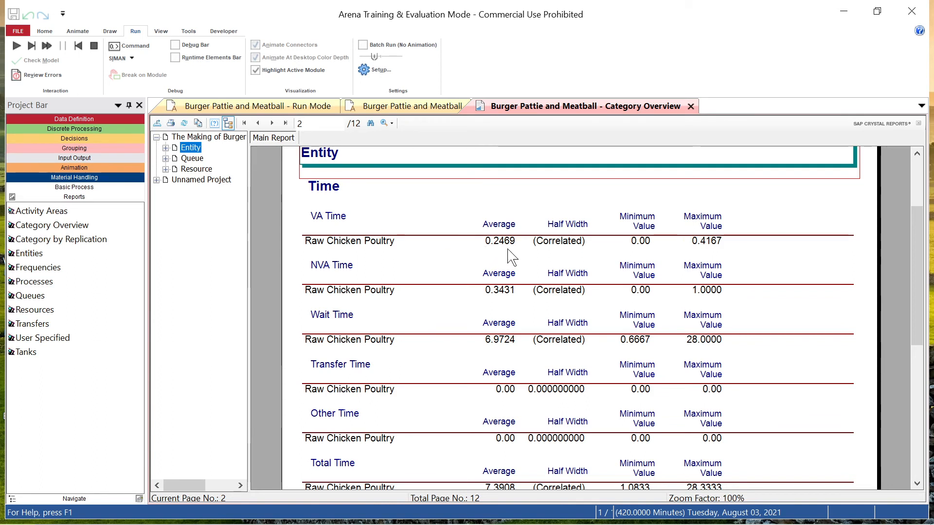
pyautogui.click(566, 278)
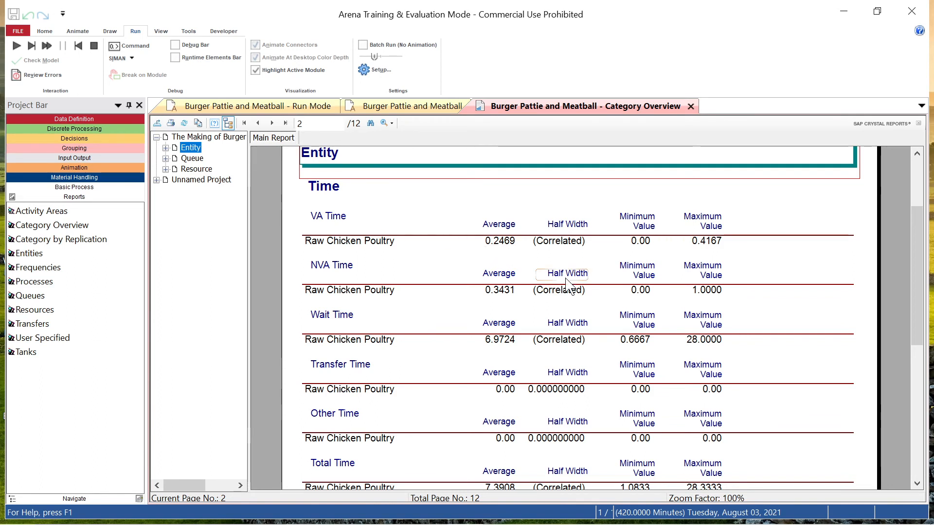
pyautogui.scroll(1, 569, 265)
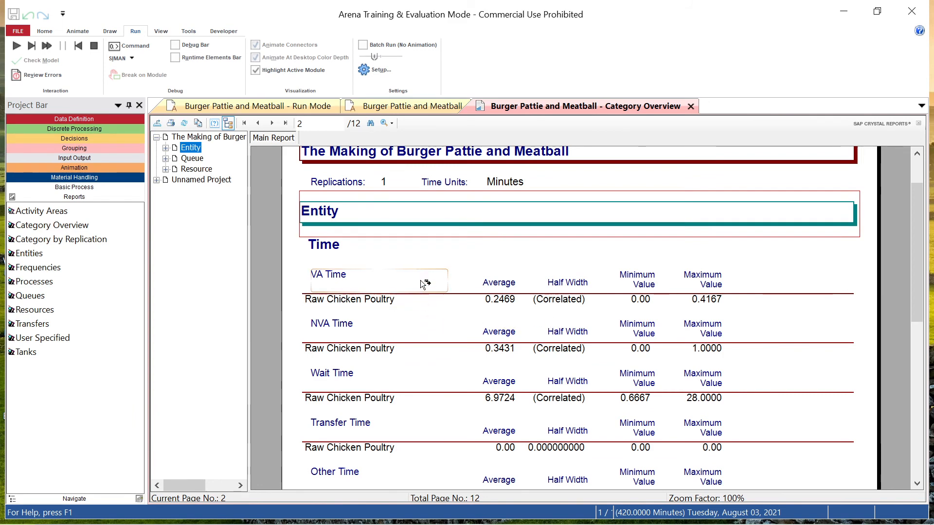
pyautogui.scroll(-2, 360, 344)
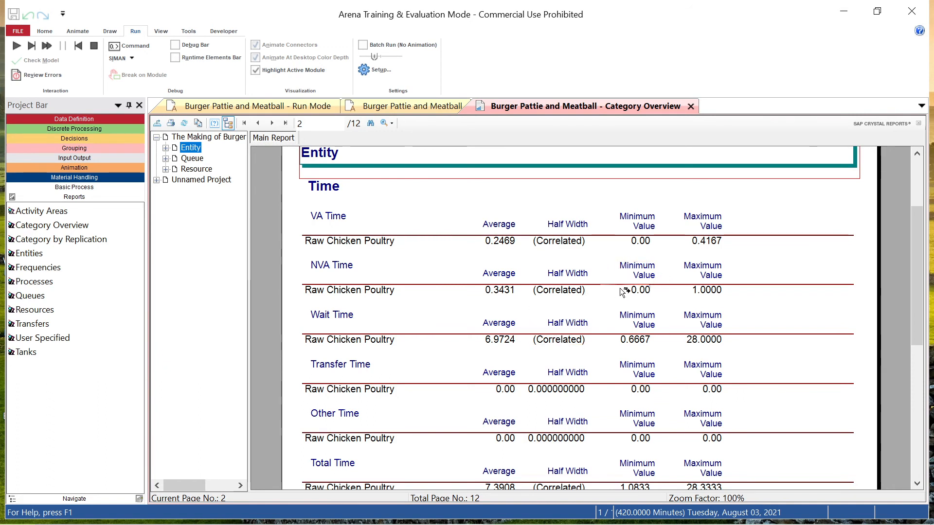
pyautogui.click(642, 222)
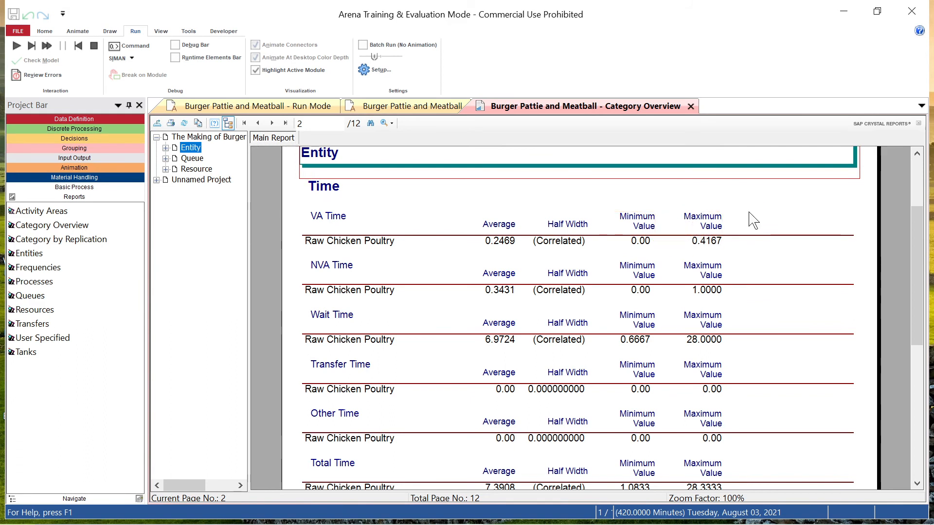
pyautogui.click(685, 290)
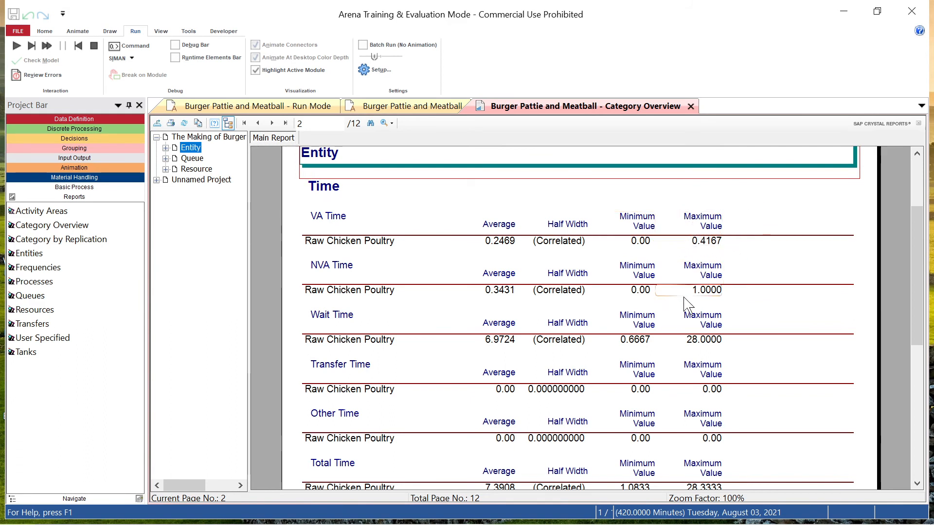
pyautogui.scroll(-1, 705, 319)
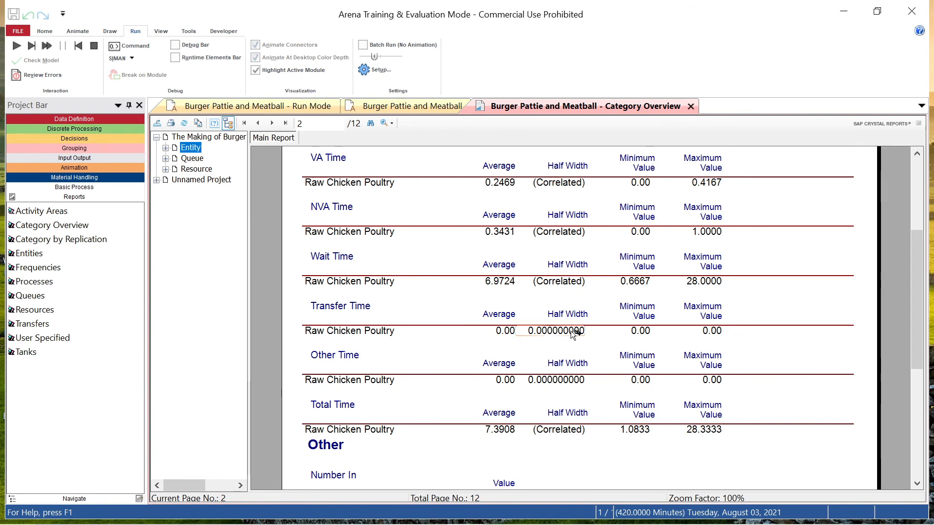
# - Examine the average Wait Time, Transfer Time and Other Time of Raw Chicken Poultry in the Entity section
pyautogui.click(329, 260)
pyautogui.click(505, 282)
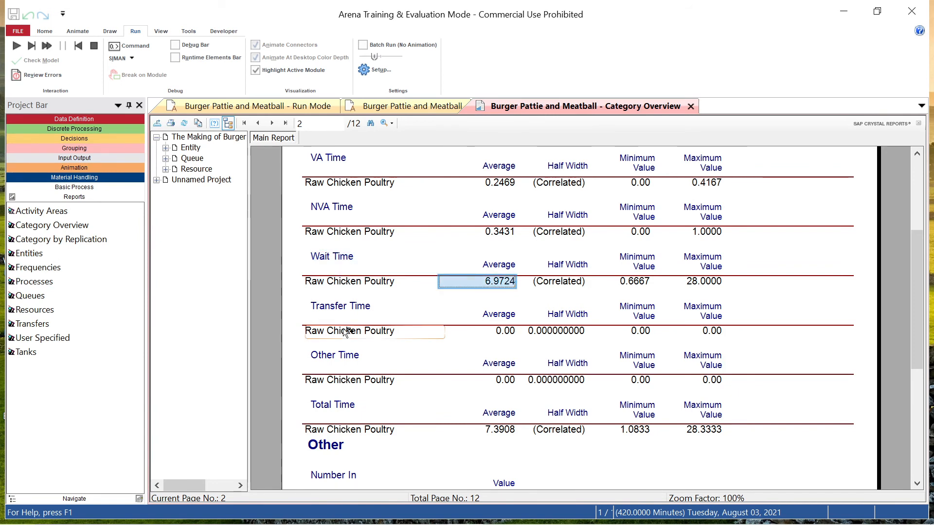
pyautogui.click(365, 308)
pyautogui.click(506, 330)
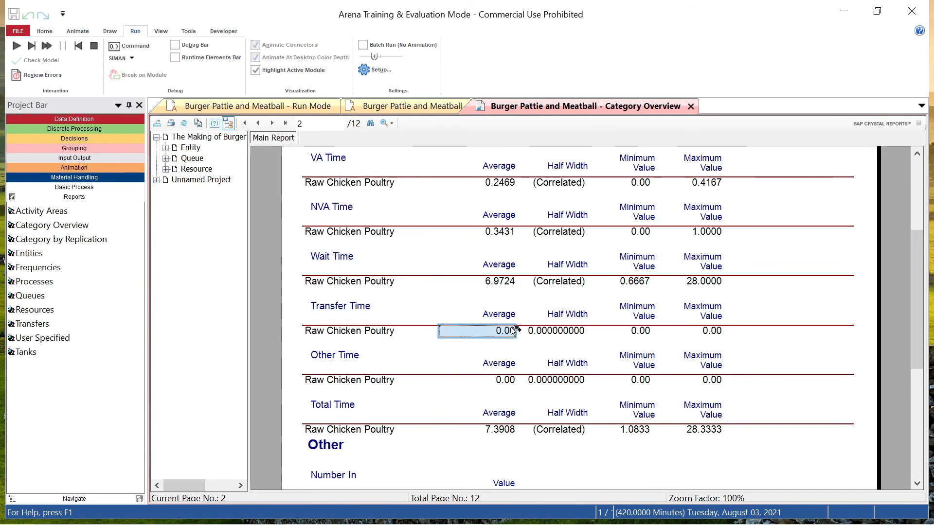
pyautogui.scroll(-2, 604, 337)
pyautogui.scroll(-2, 600, 336)
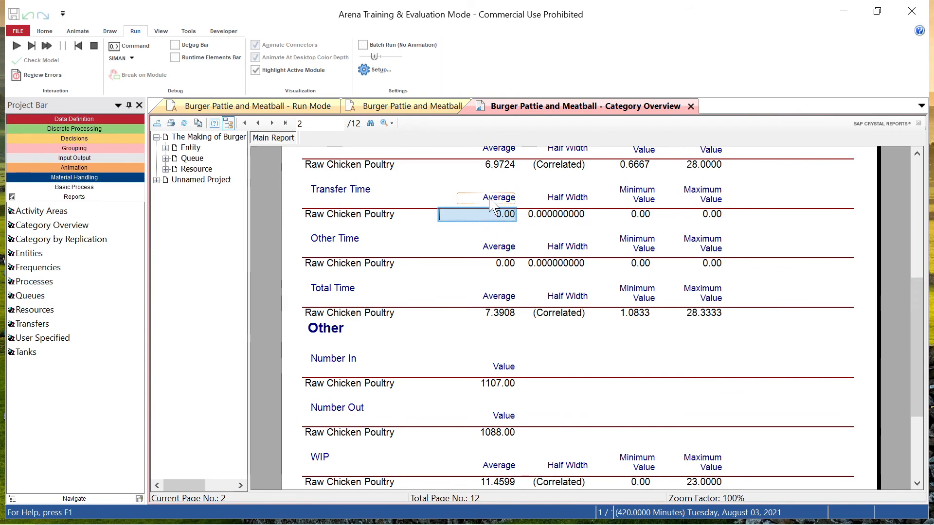
pyautogui.click(355, 241)
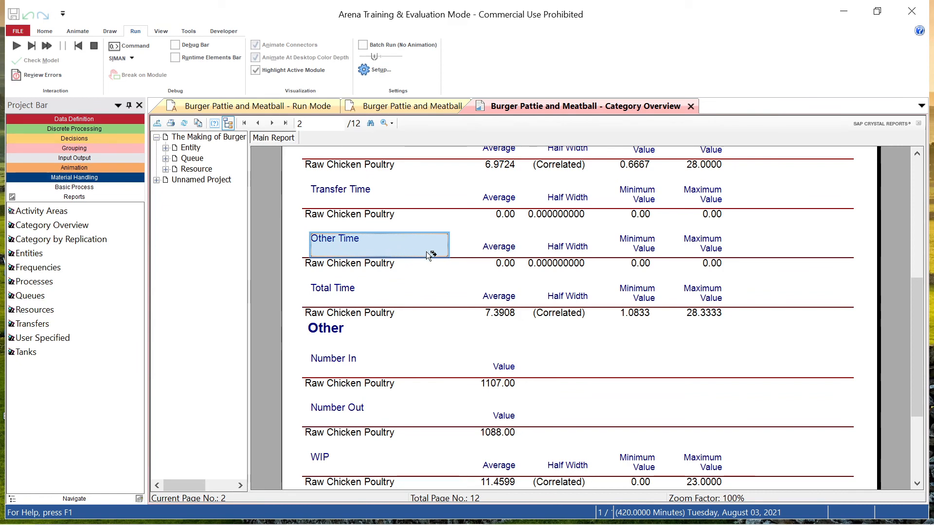
pyautogui.click(508, 265)
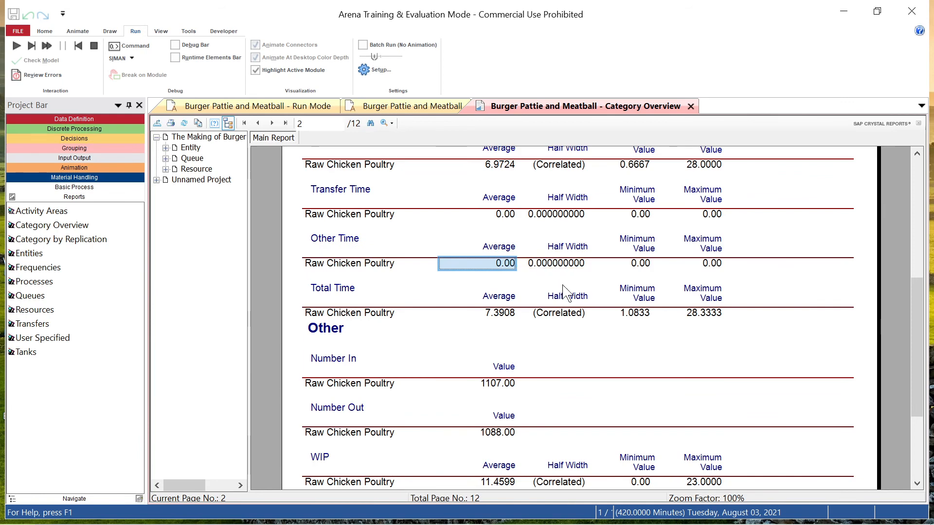
# - Review the Total Time, Number In, Number Out and WIP figures of Raw Chicken Poultry in the Entity section
pyautogui.scroll(-1, 560, 286)
pyautogui.scroll(1, 560, 290)
pyautogui.scroll(2, 561, 297)
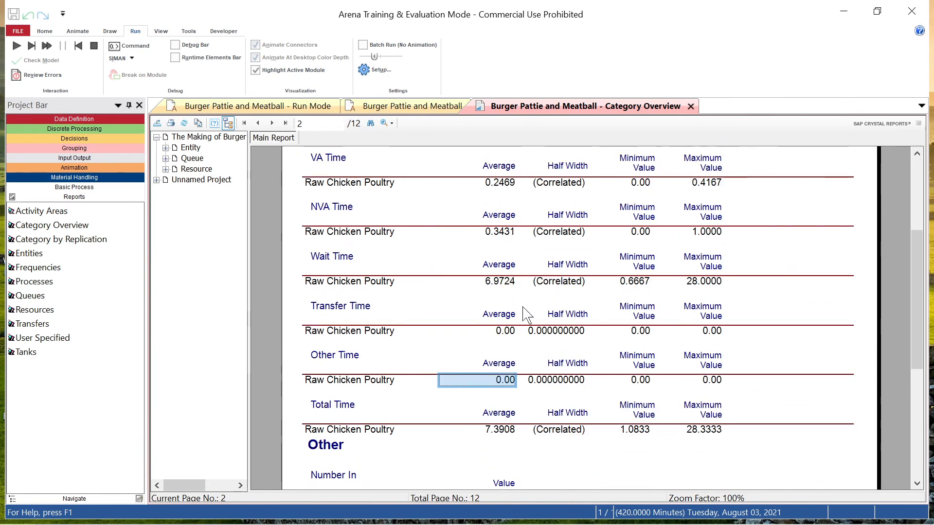
pyautogui.scroll(1, 519, 330)
pyautogui.scroll(-1, 535, 418)
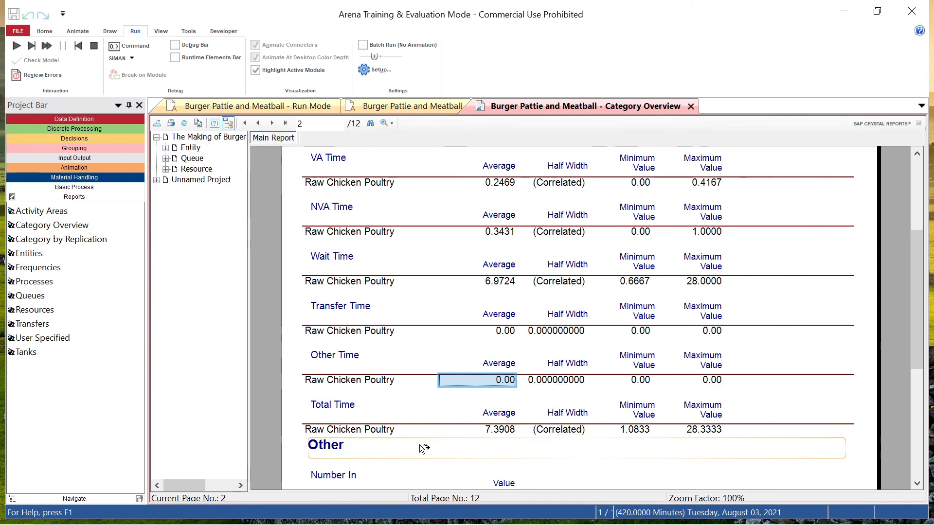
pyautogui.scroll(-9, 413, 377)
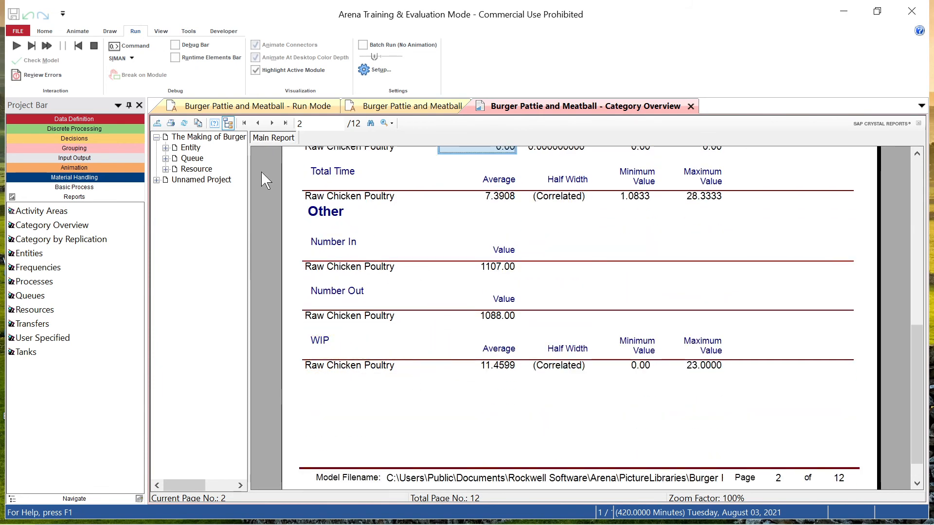
# - Examine the Waiting Time and Number Waiting tables for all process queues in the report's Queue section
pyautogui.click(191, 159)
pyautogui.scroll(-2, 538, 300)
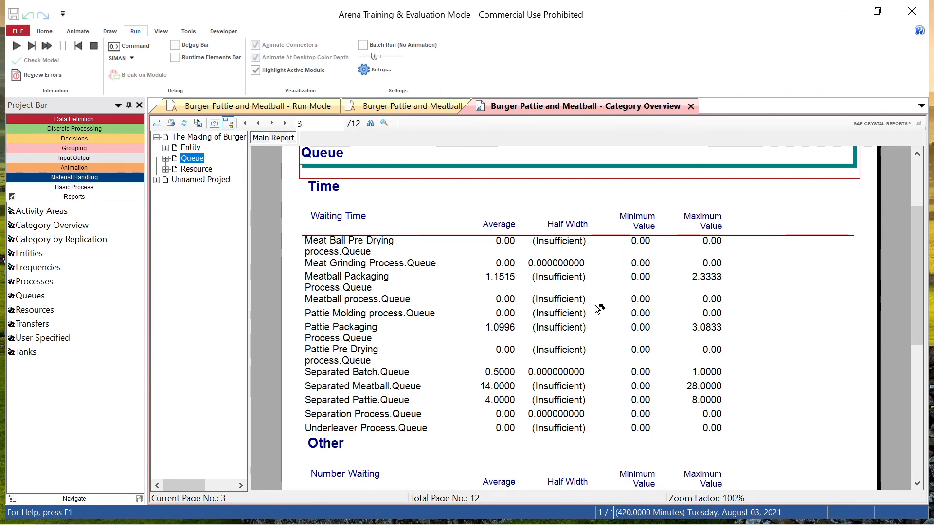
pyautogui.scroll(-1, 602, 295)
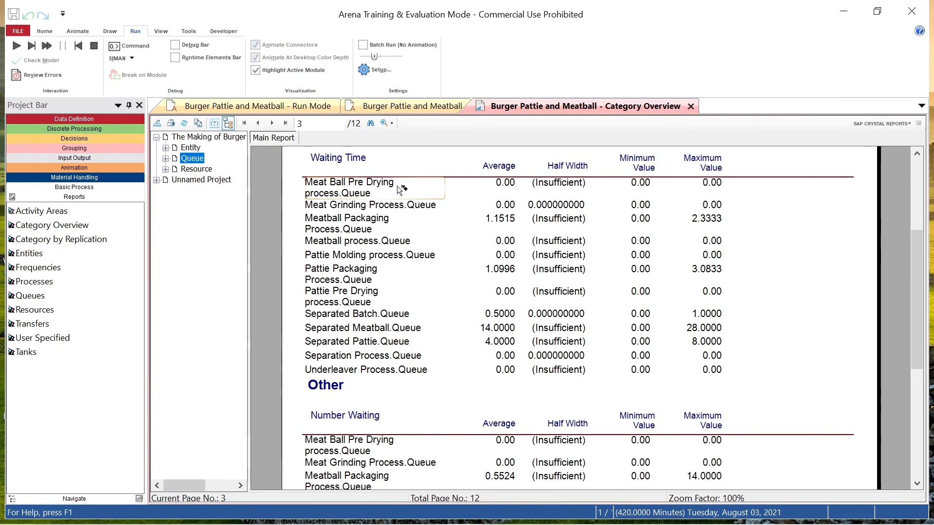
pyautogui.scroll(1, 399, 191)
pyautogui.scroll(1, 408, 209)
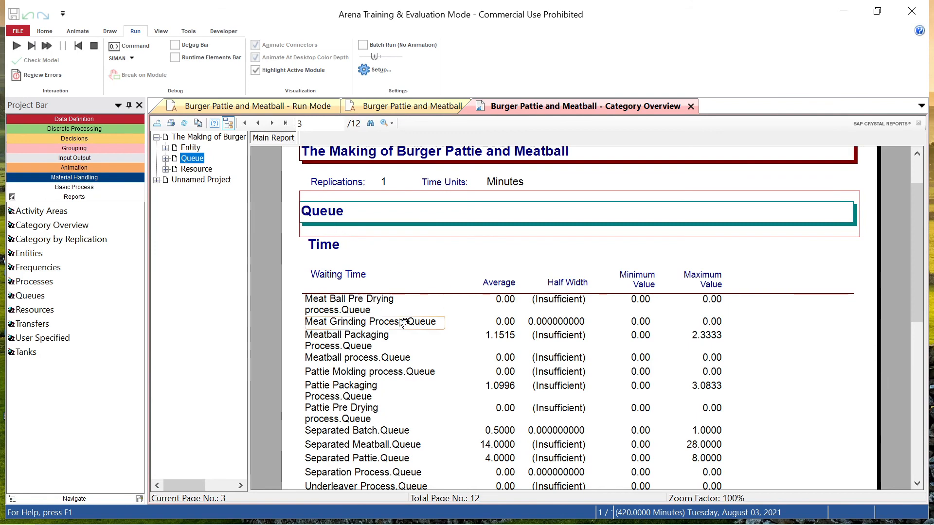
pyautogui.scroll(-1, 406, 320)
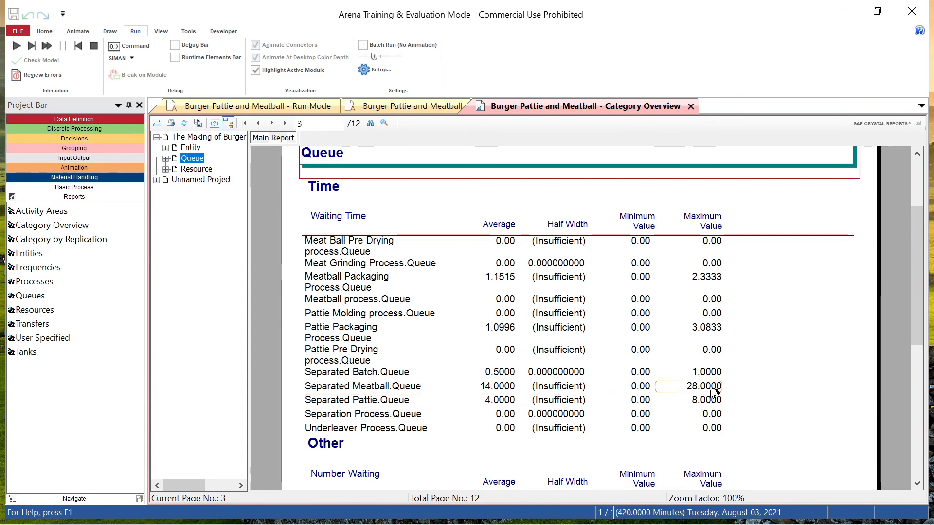
pyautogui.scroll(1, 713, 393)
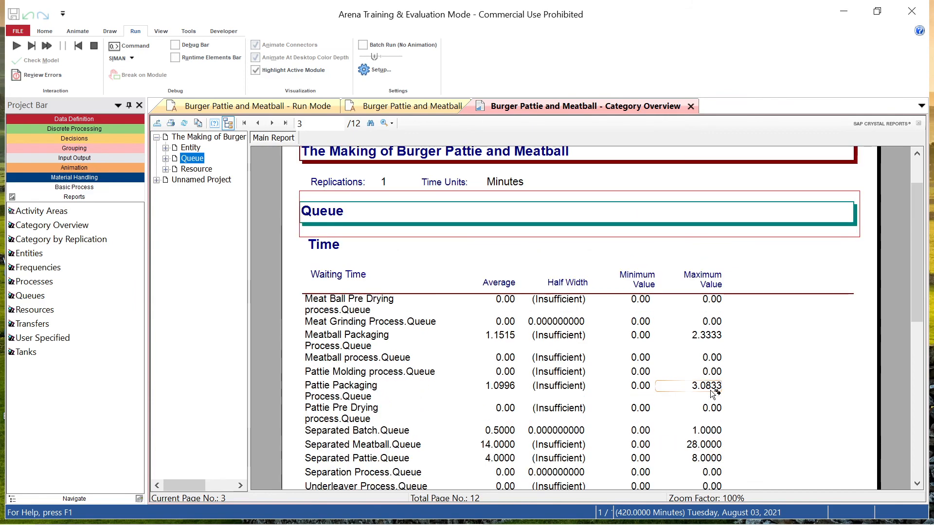
pyautogui.scroll(-4, 713, 393)
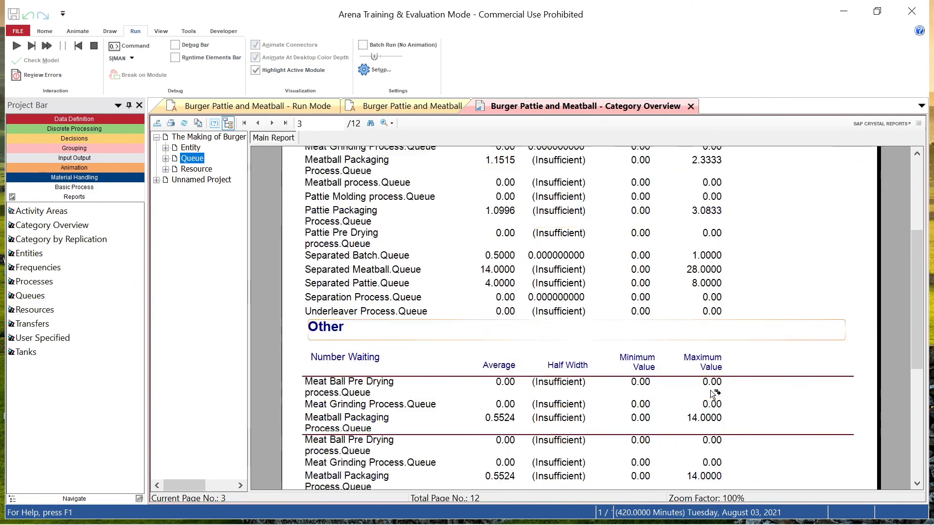
pyautogui.scroll(-2, 713, 386)
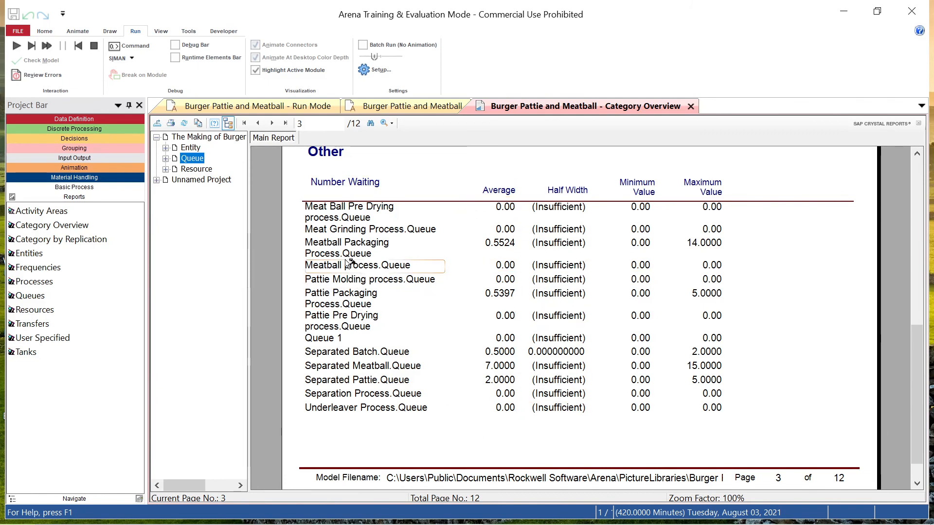
# - Examine the machines' Instantaneous Utilization and Number Busy tables in the Resource section, and close the Category Overview report
pyautogui.click(197, 171)
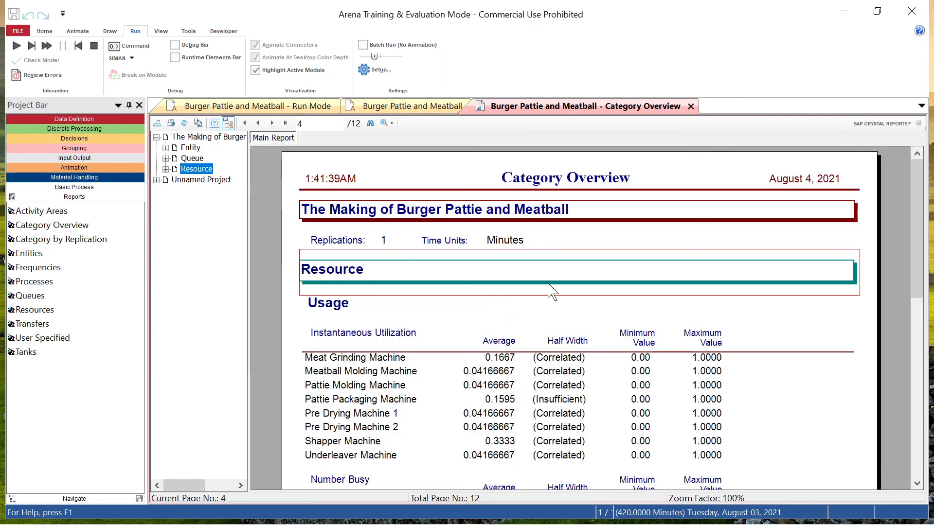
pyautogui.scroll(-2, 551, 290)
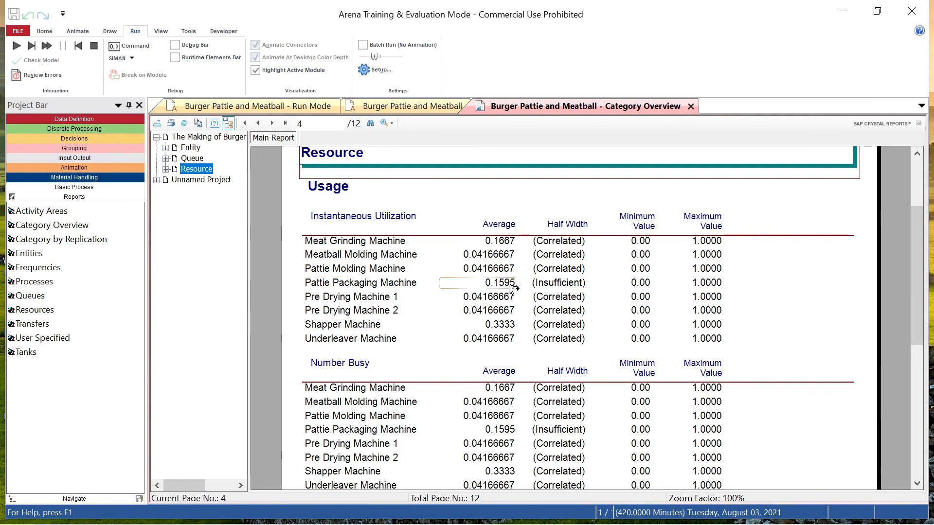
pyautogui.scroll(2, 512, 287)
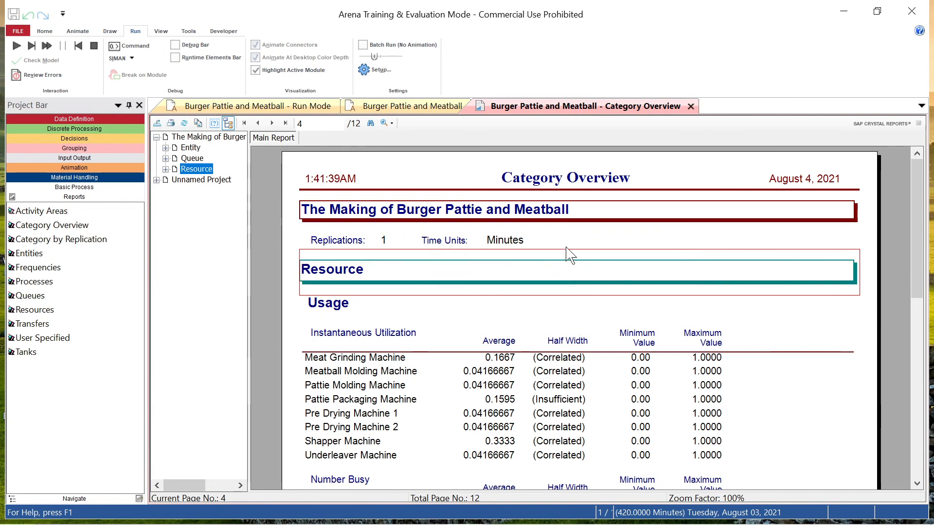
pyautogui.scroll(-10, 578, 295)
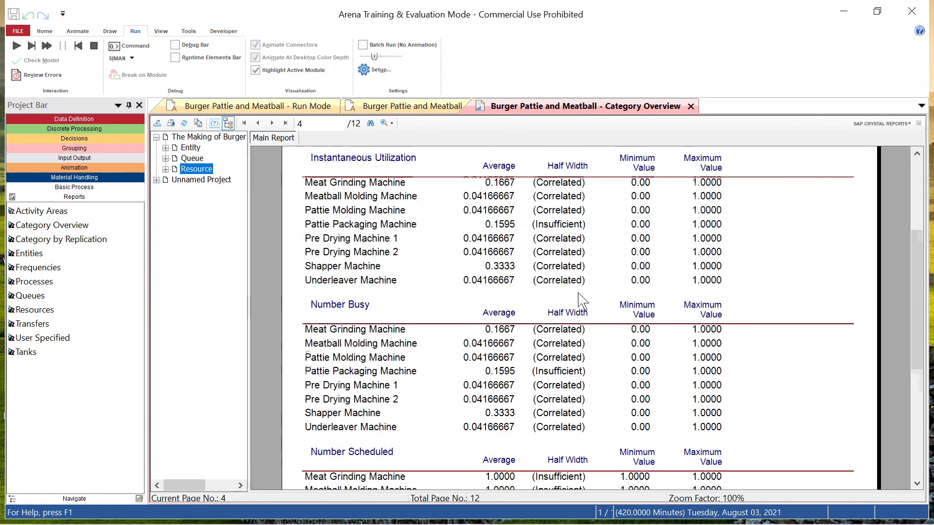
pyautogui.scroll(10, 580, 293)
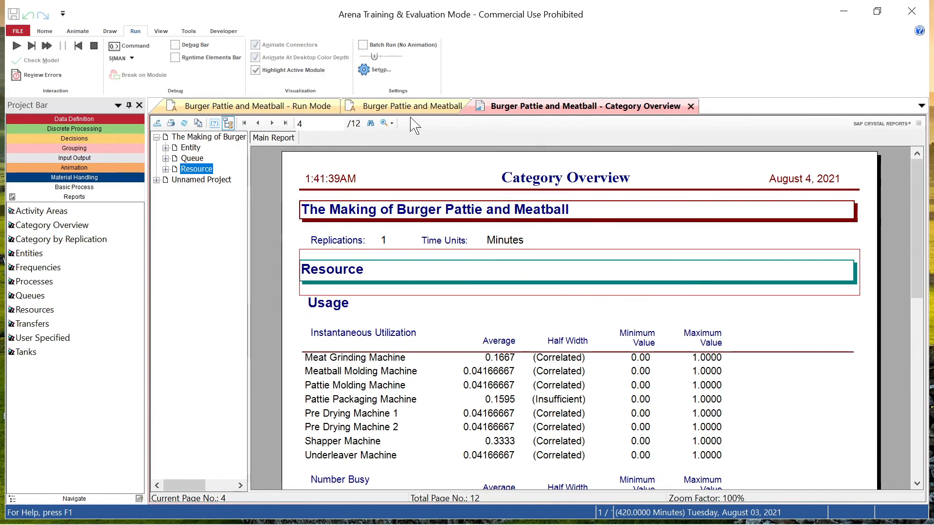
pyautogui.click(694, 106)
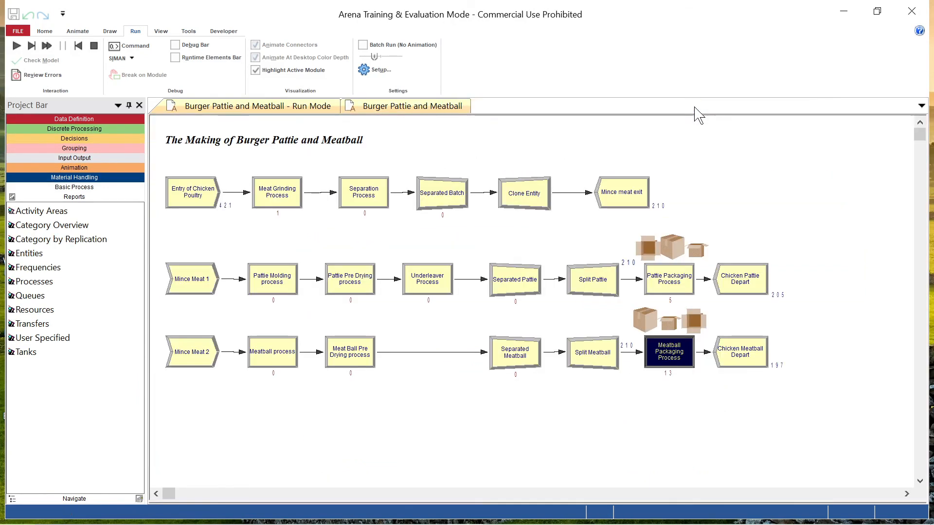